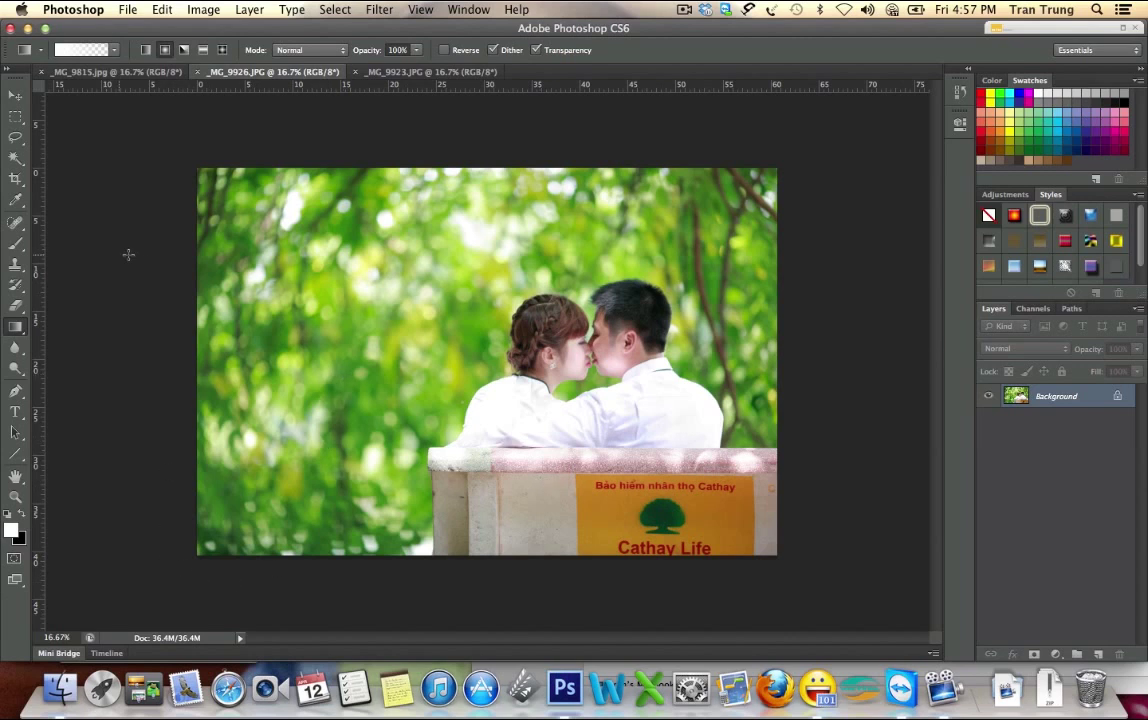
Compare the _MG_9815.jpg and _MG_9926.JPG photos, ending on _MG_9926.JPG
click(140, 72)
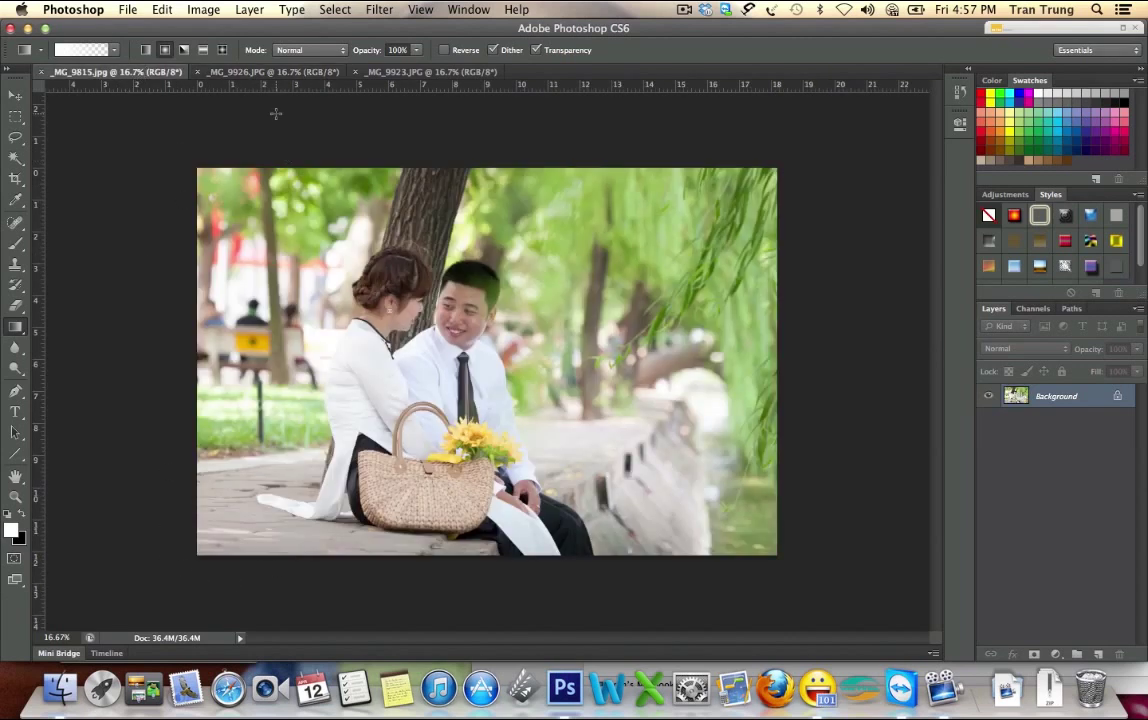
click(252, 73)
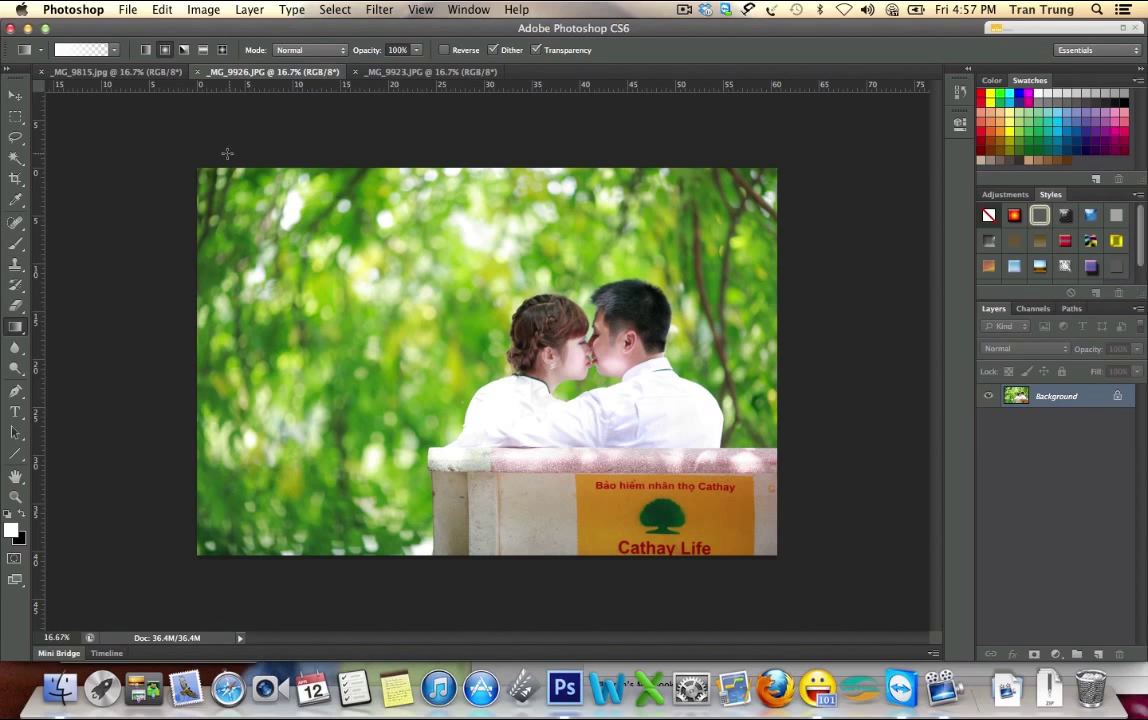
click(124, 71)
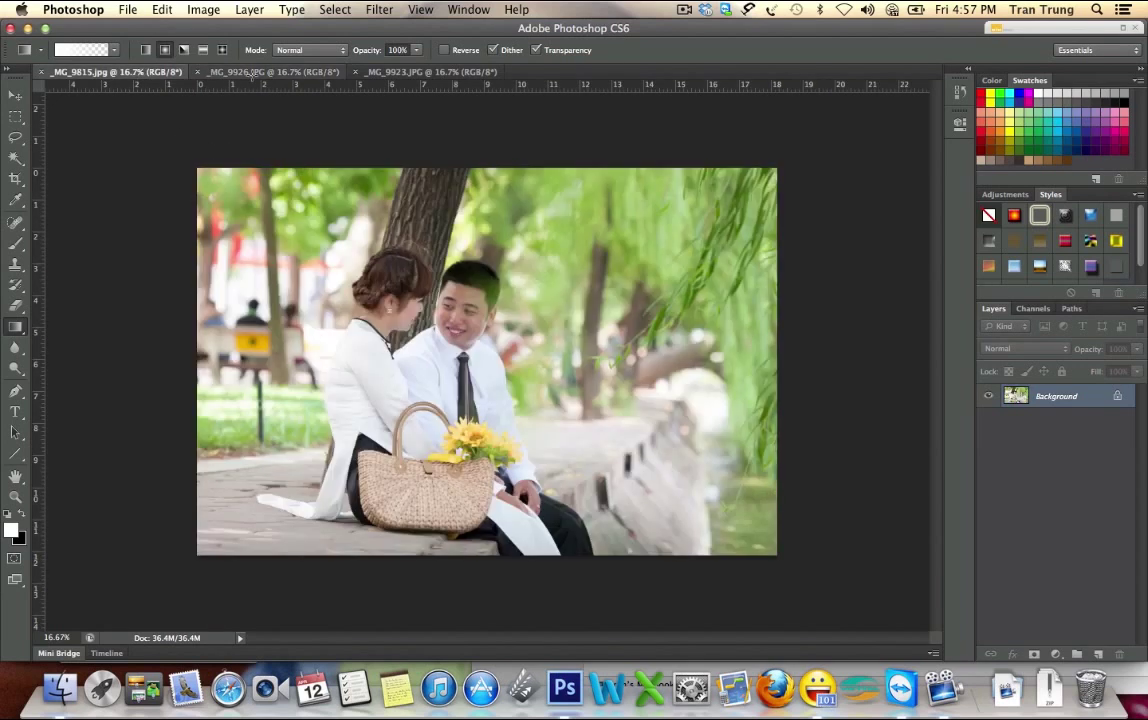
click(253, 73)
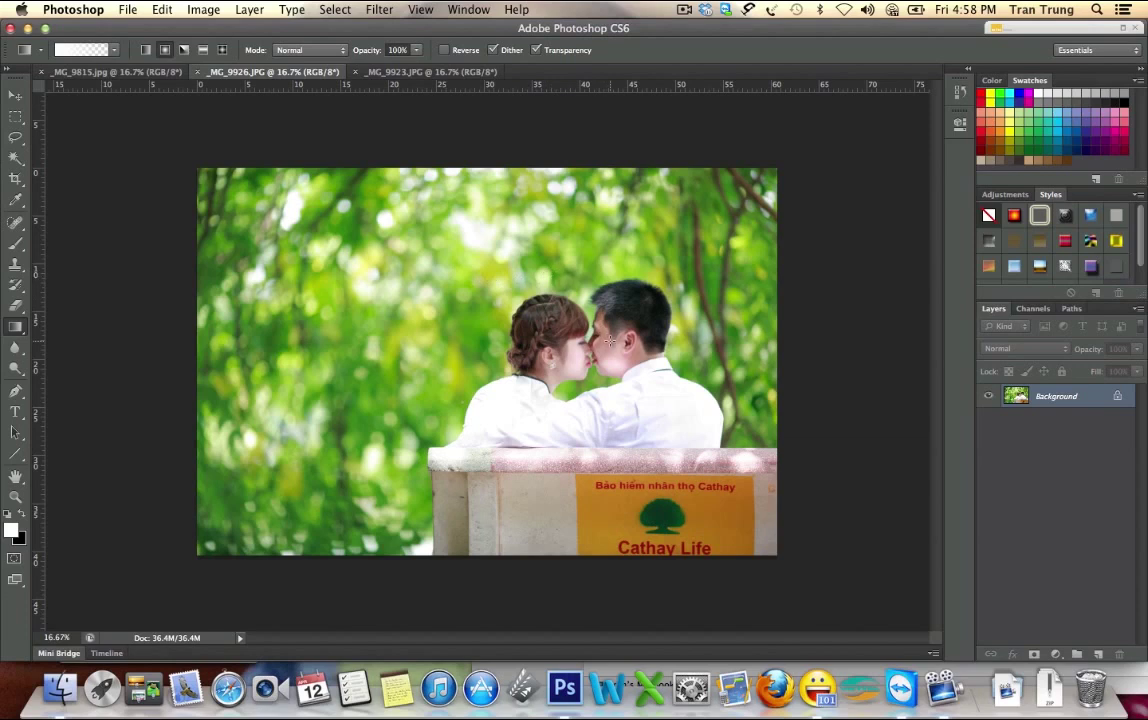
Examine the couple up close and the overall framing of the bench and foliage in _MG_9926.JPG
scroll(546, 306, down, 1)
scroll(609, 338, up, 3)
scroll(545, 304, up, 1)
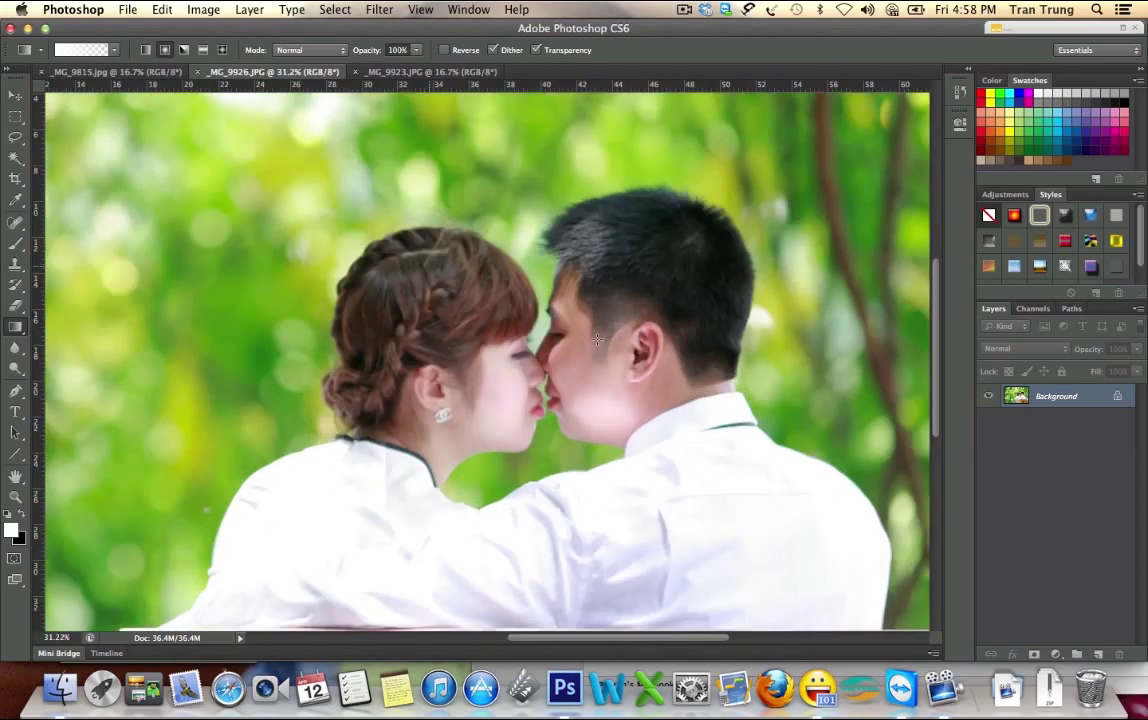
scroll(514, 328, up, 5)
scroll(514, 328, down, 6)
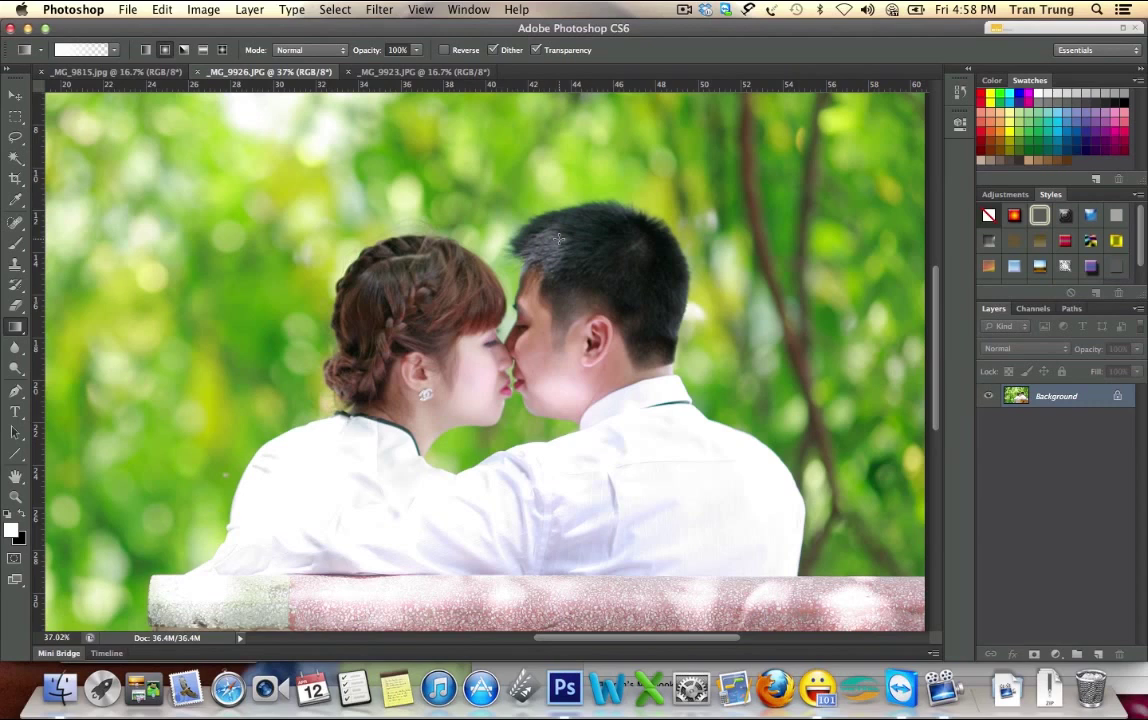
scroll(559, 238, down, 3)
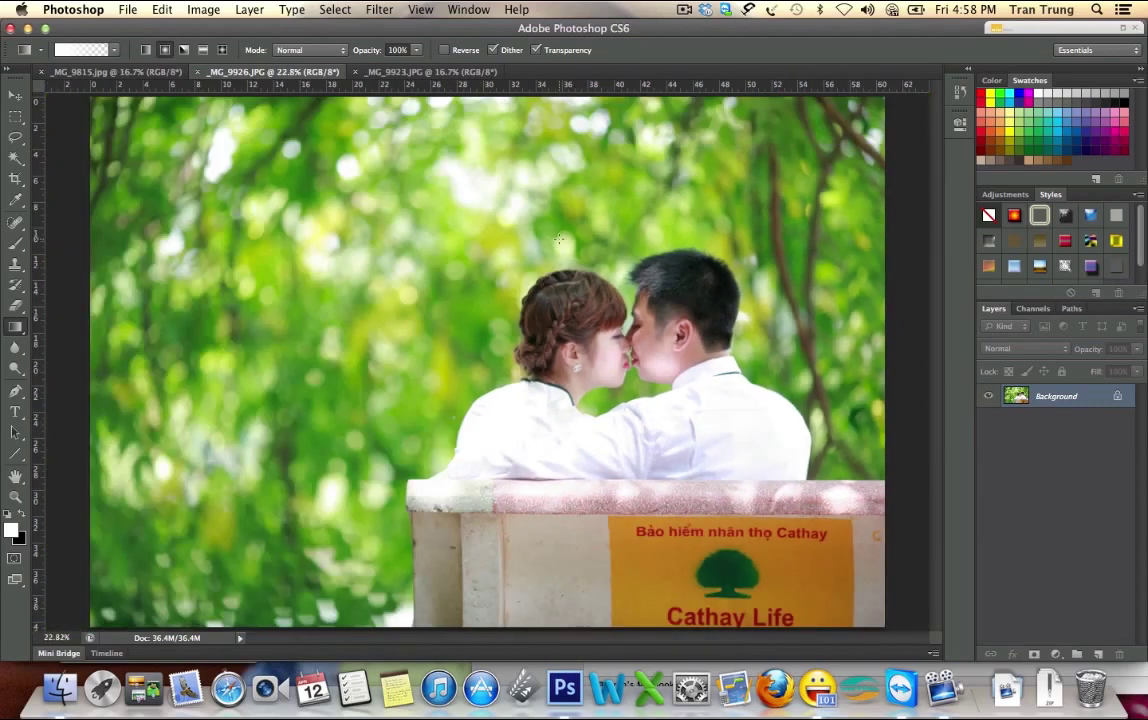
scroll(559, 238, down, 5)
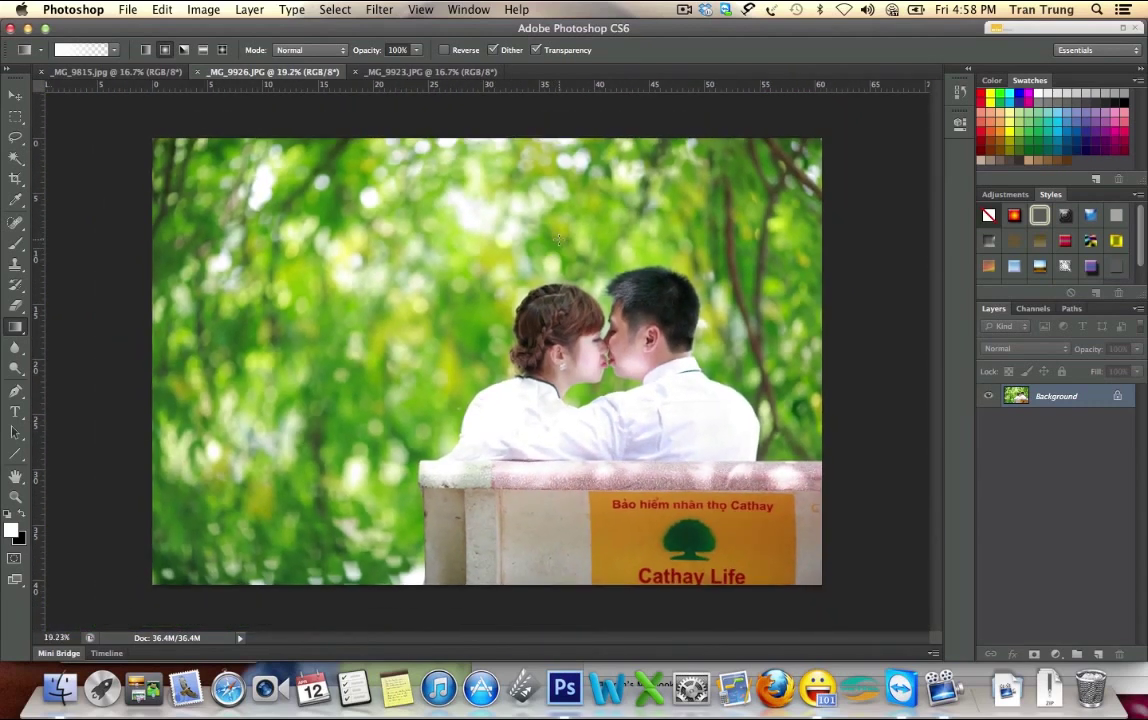
scroll(559, 238, up, 3)
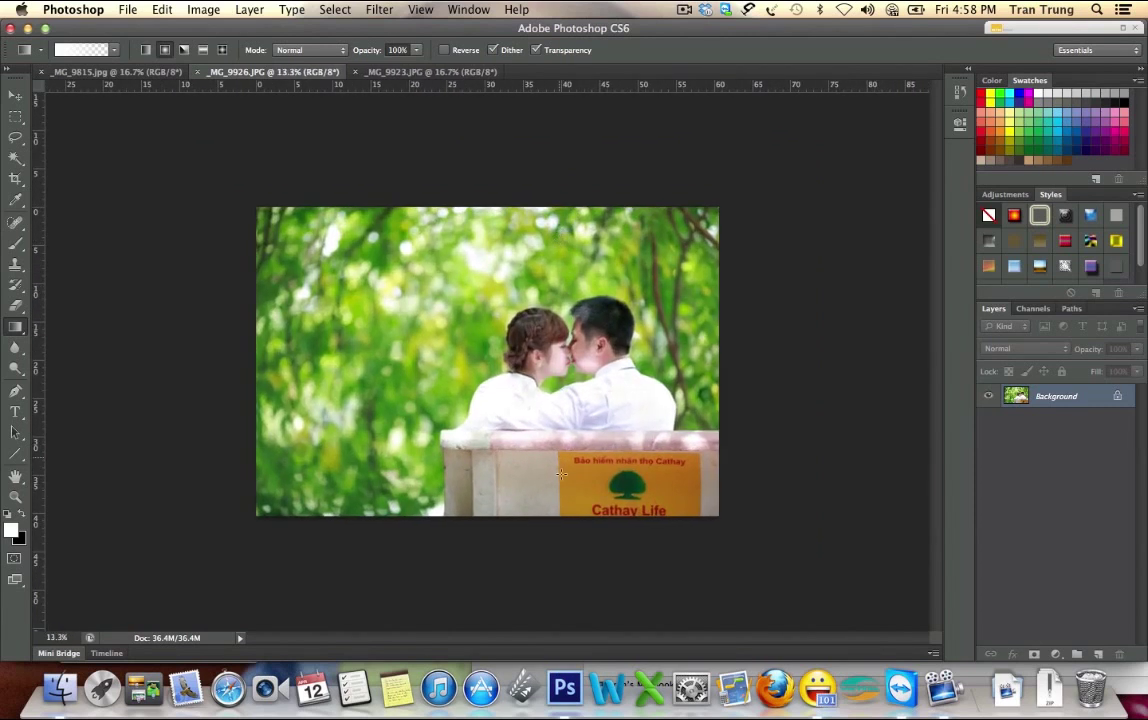
Select the yellow sign on the bench with the Rectangular Marquee, and extend the selection over the whole photo
click(15, 117)
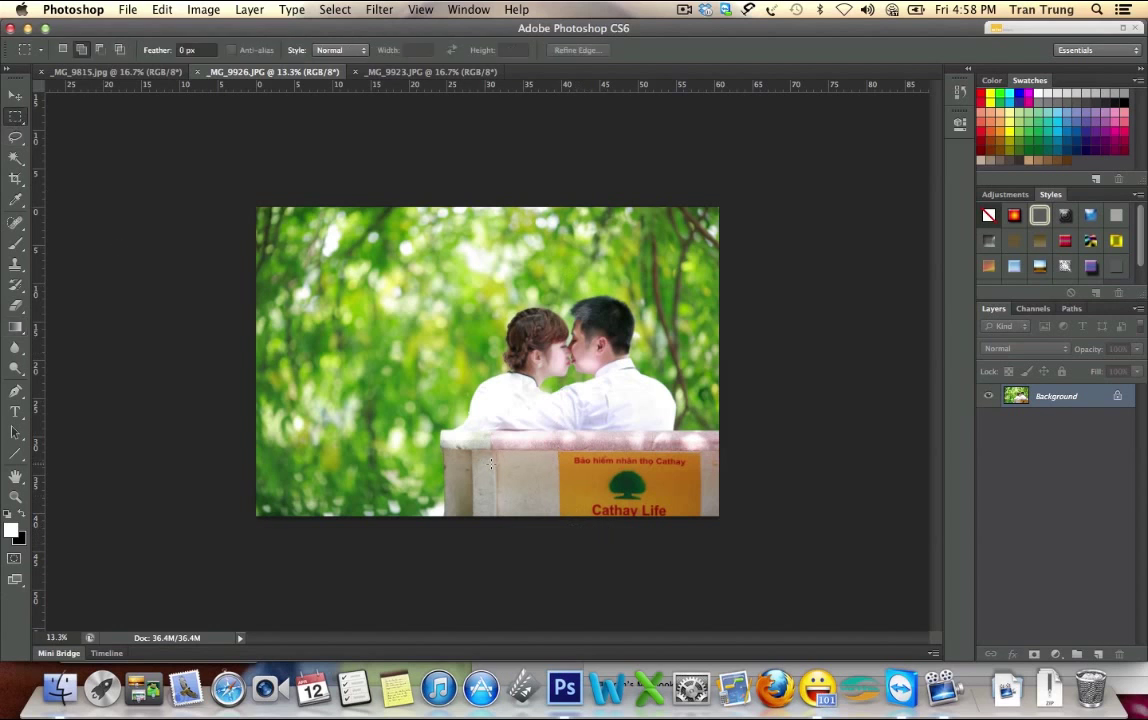
drag(569, 456, 702, 534)
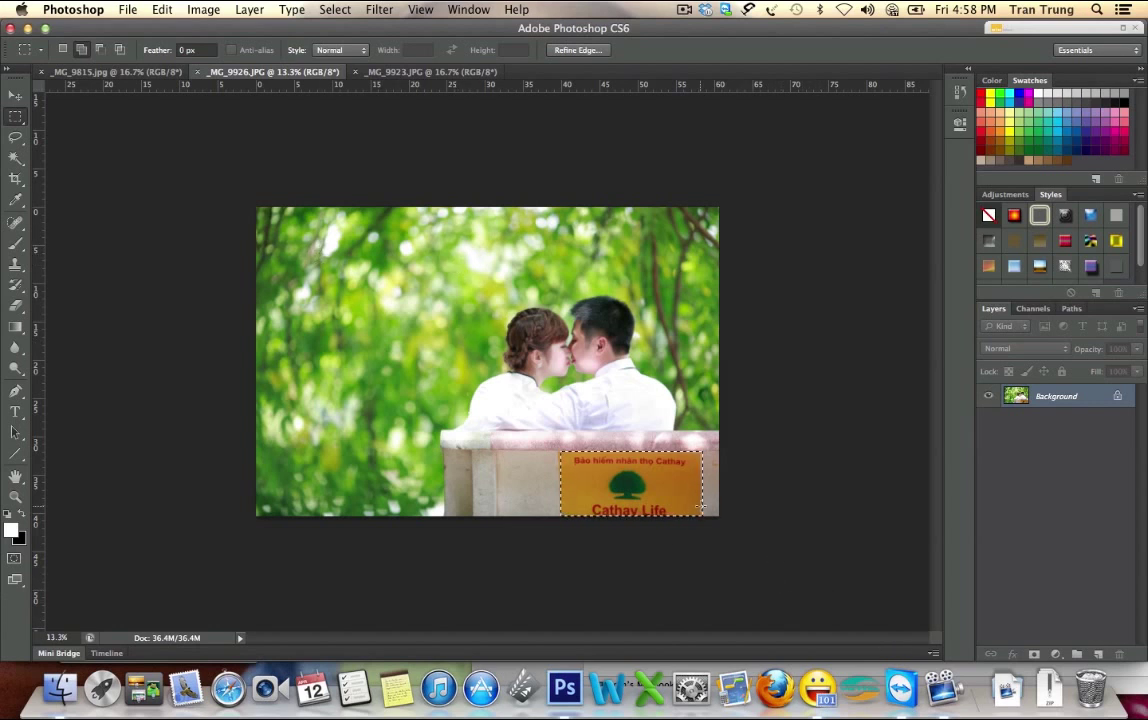
drag(725, 520, 175, 175)
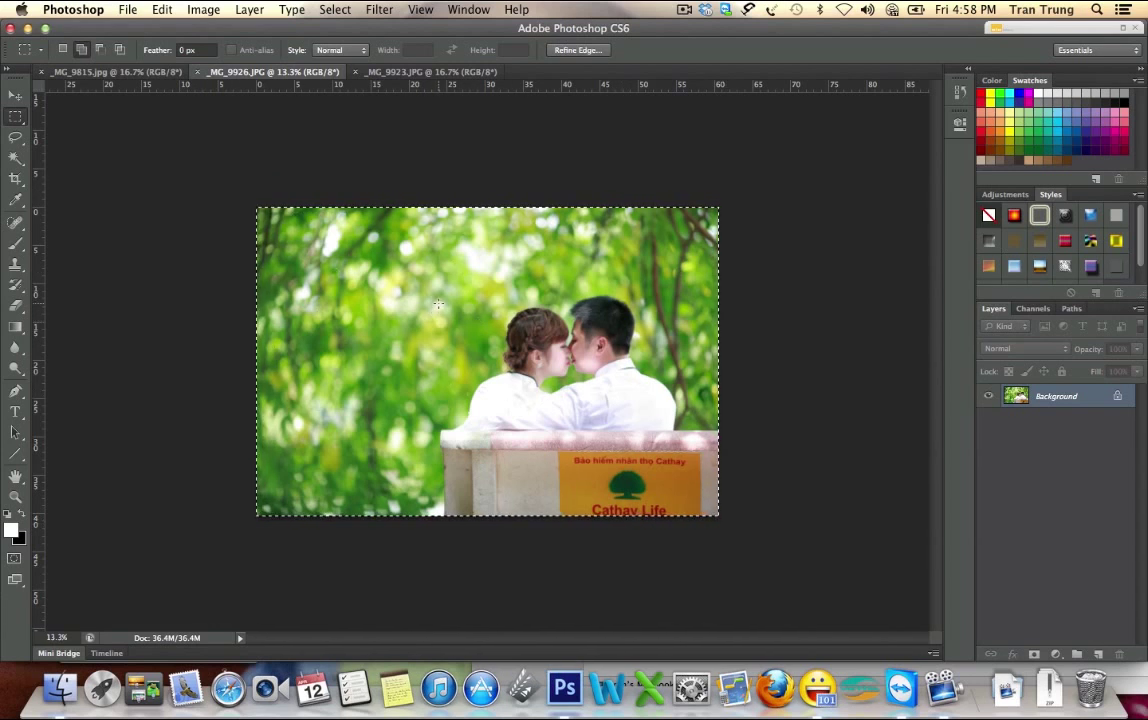
drag(676, 423, 722, 494)
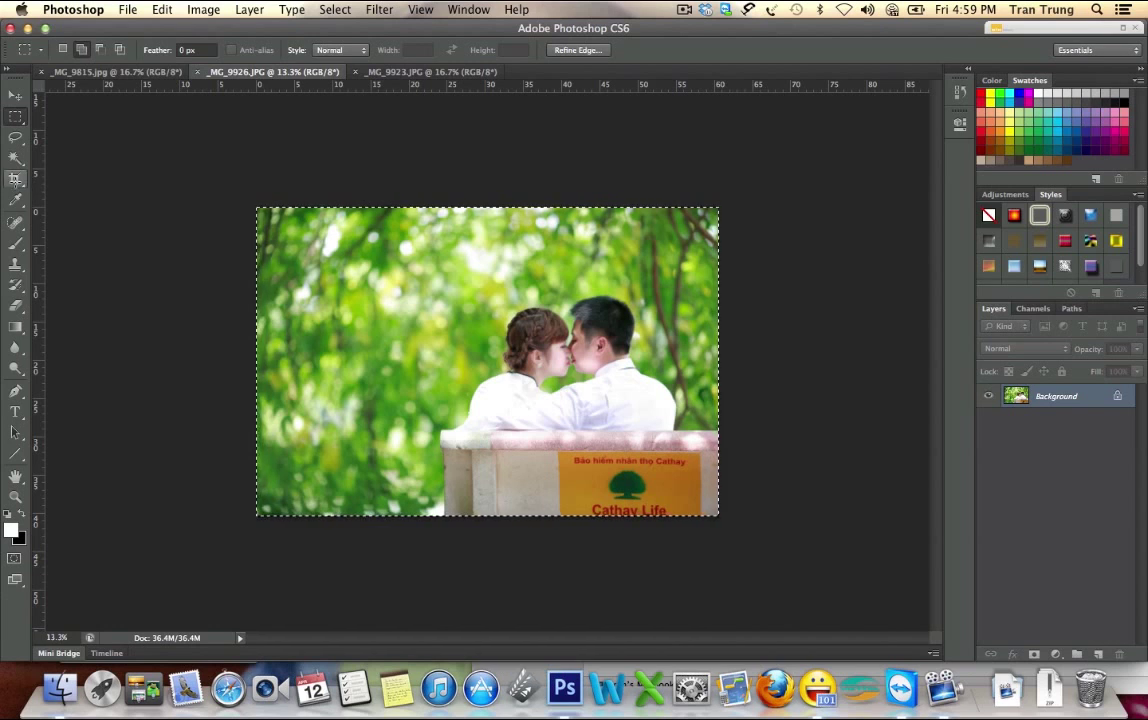
Enlarge the canvas with the Crop tool, adding black margins above and on both sides of the photo but none below
click(15, 178)
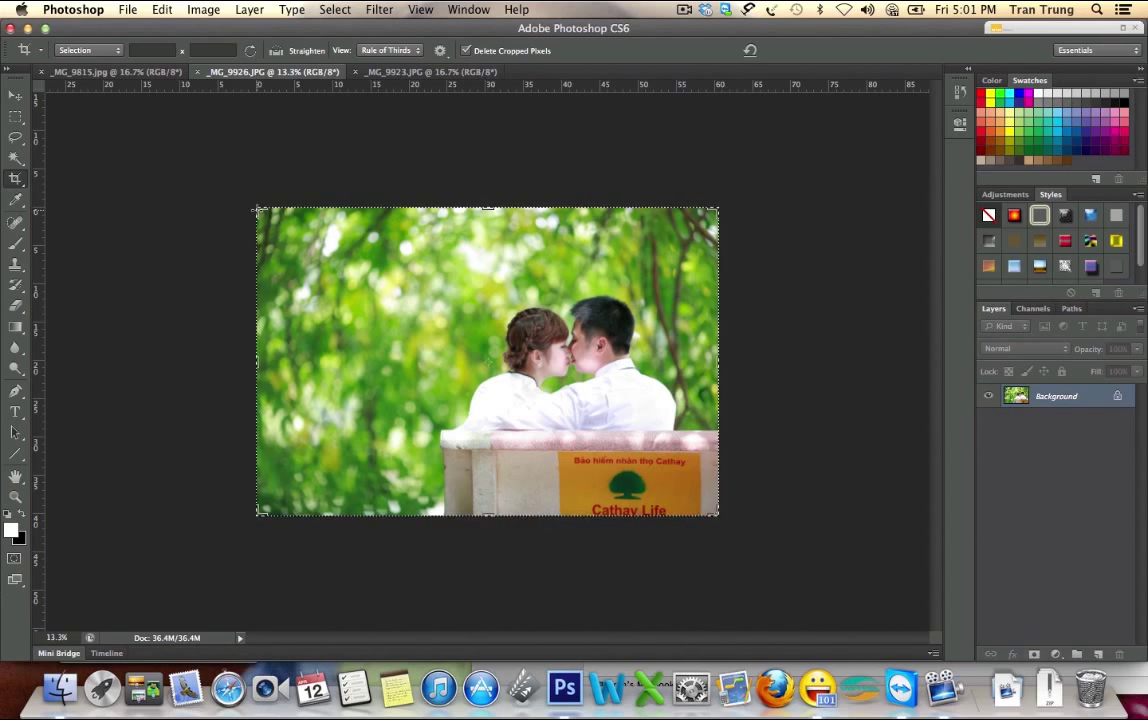
drag(258, 210, 197, 160)
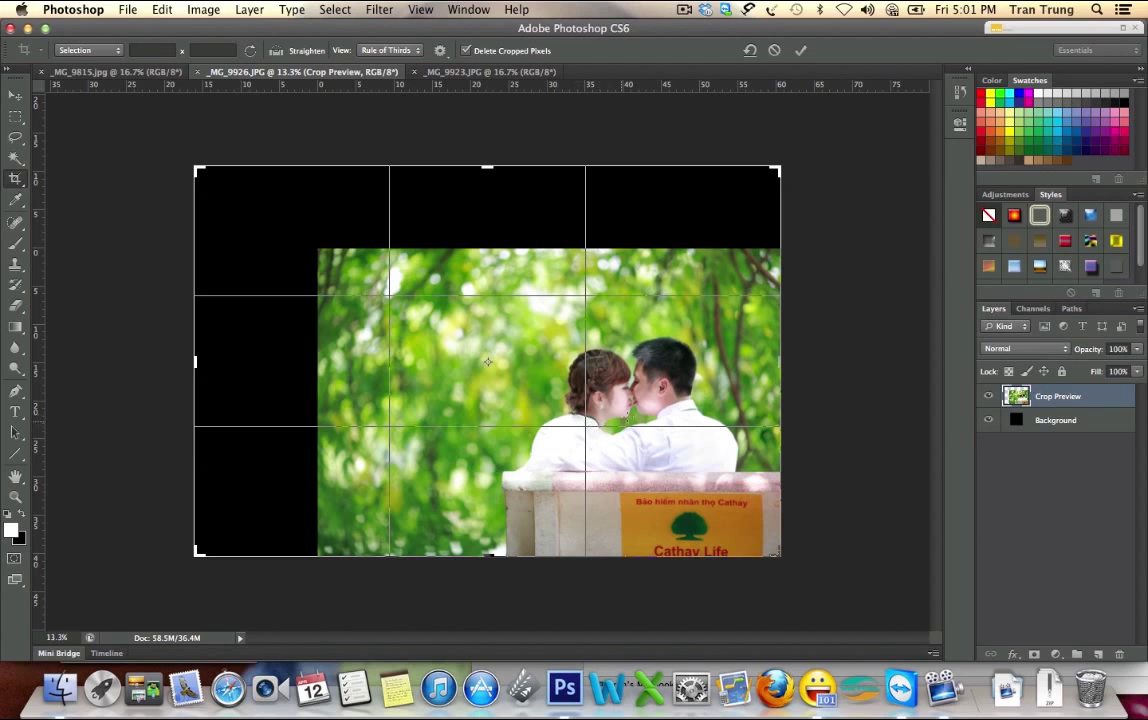
drag(659, 380, 622, 379)
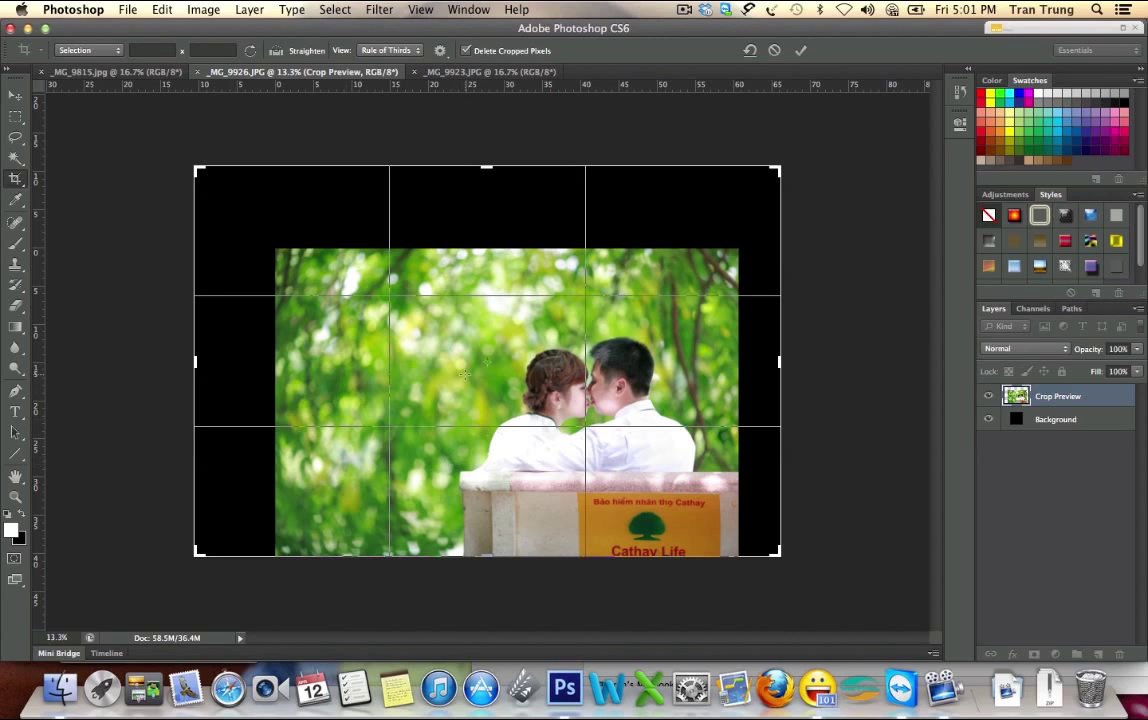
key(Return)
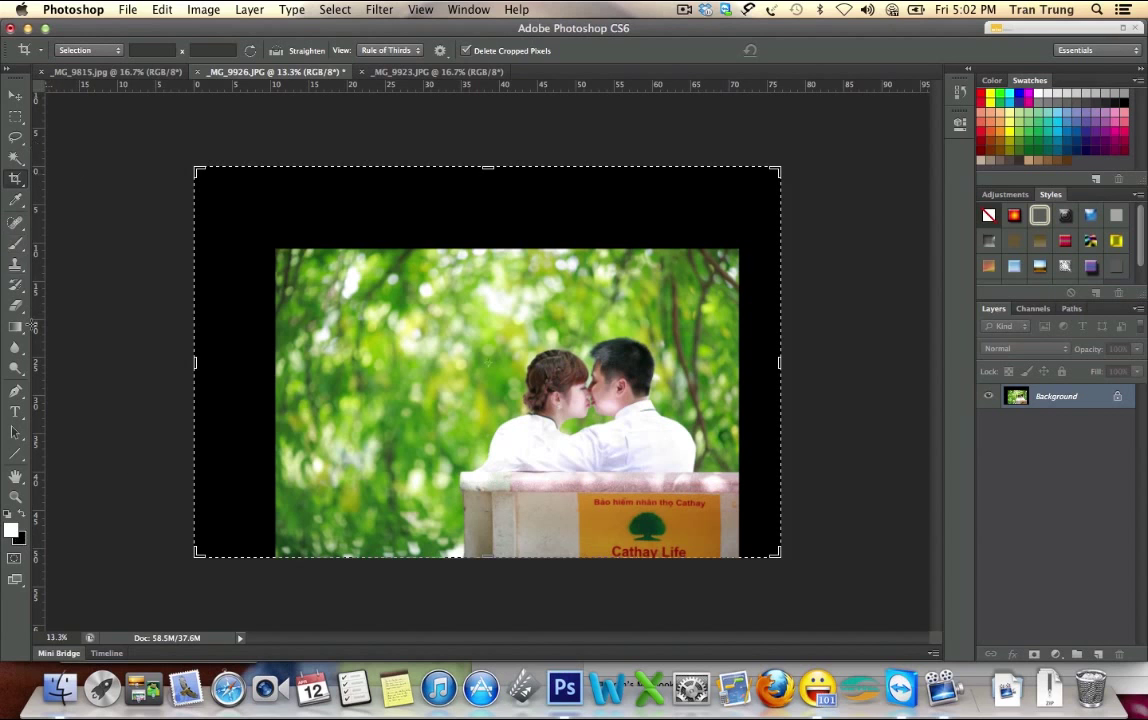
Choose the Clone Stamp tool and set its brush size to 737 px
click(16, 263)
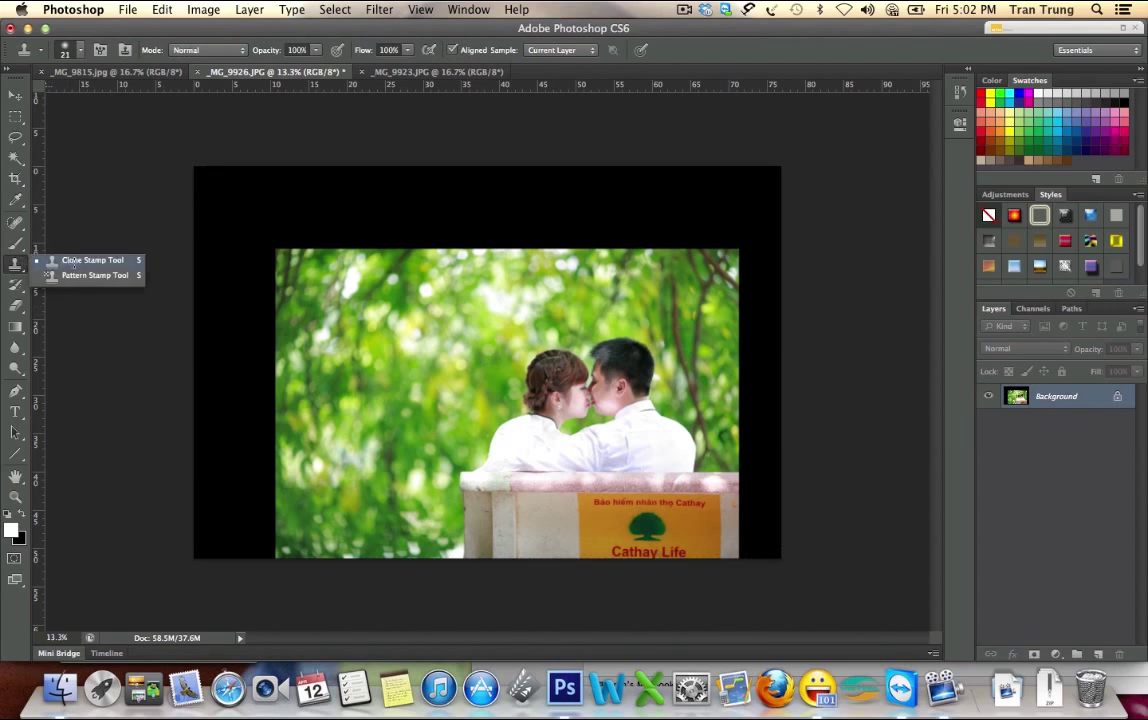
click(73, 261)
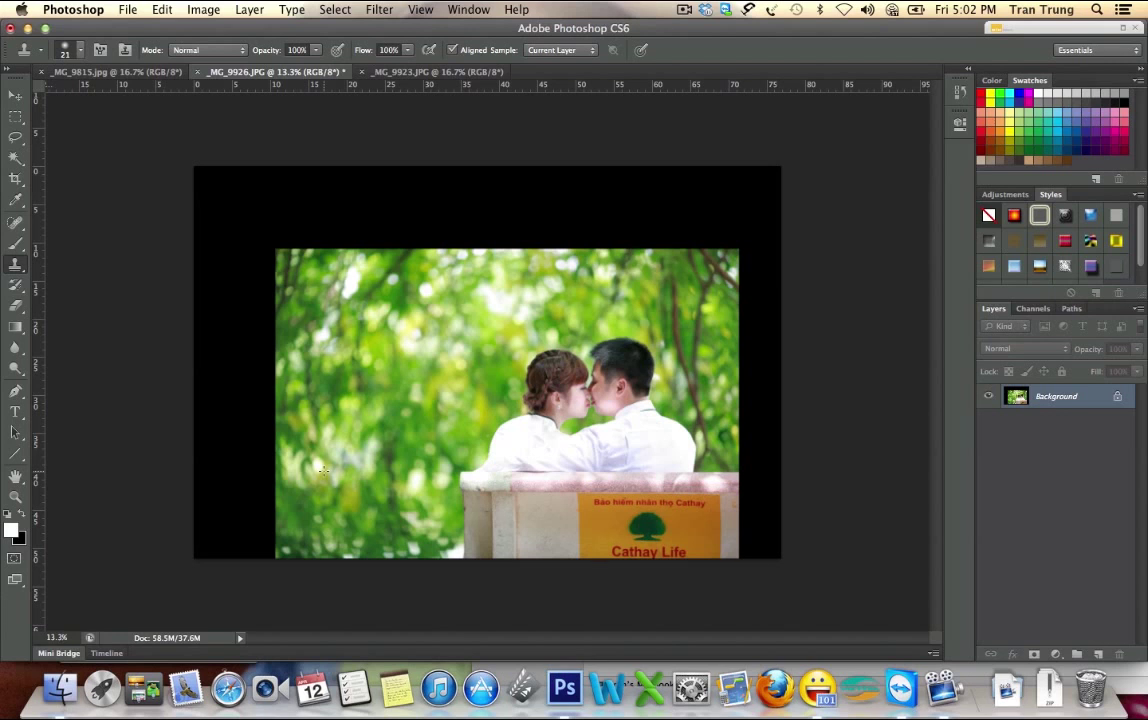
right_click(324, 470)
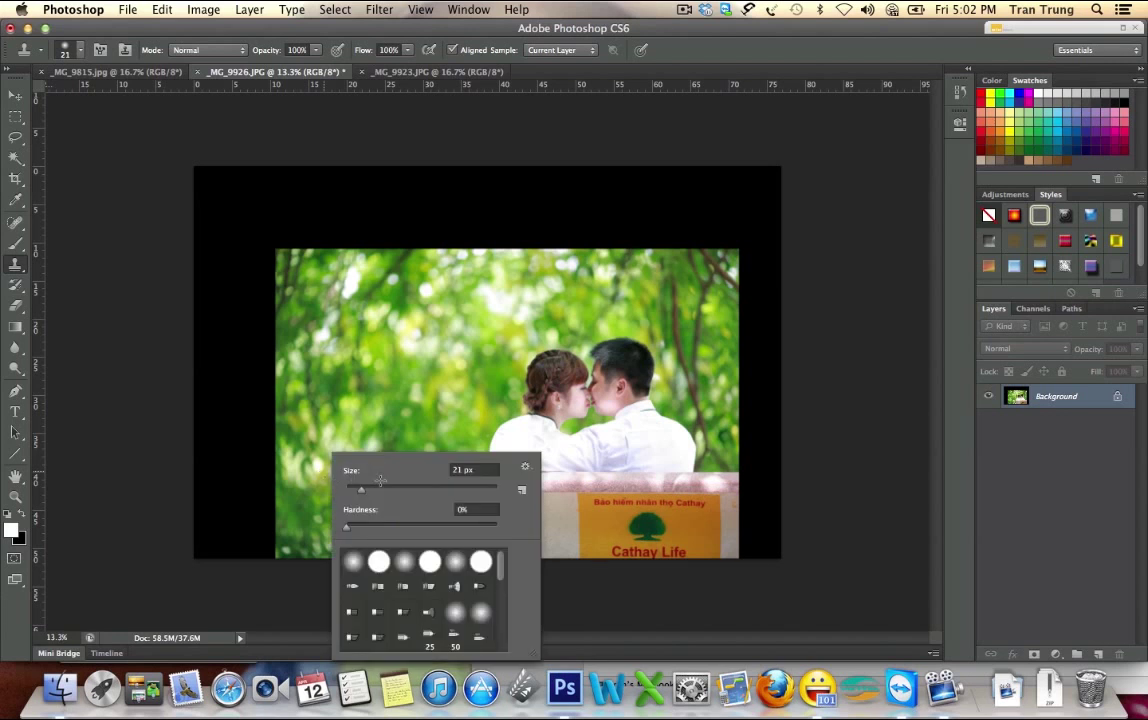
drag(372, 491, 409, 489)
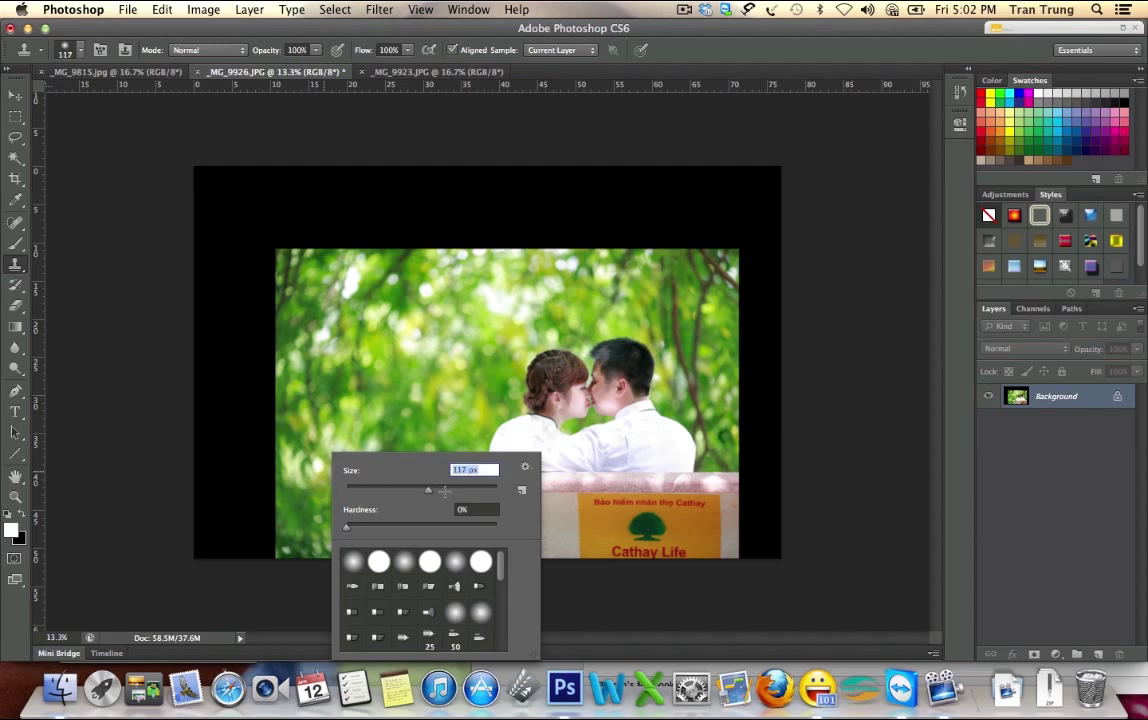
drag(409, 489, 448, 489)
drag(453, 490, 486, 489)
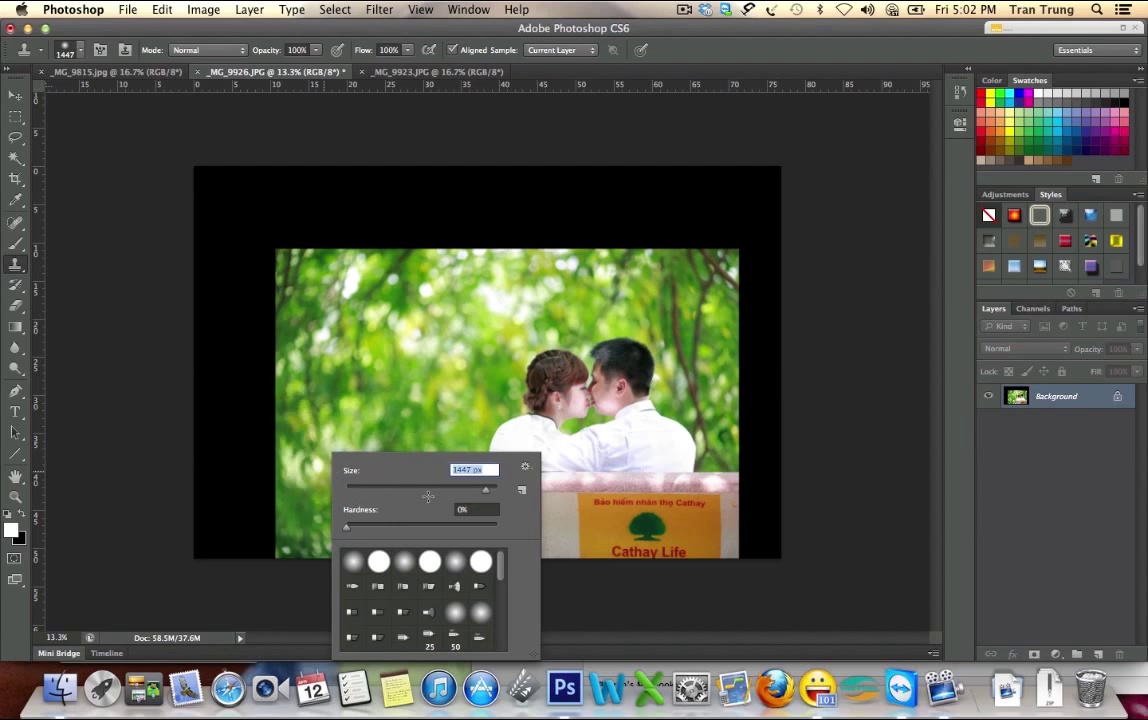
text(737)
key(Return)
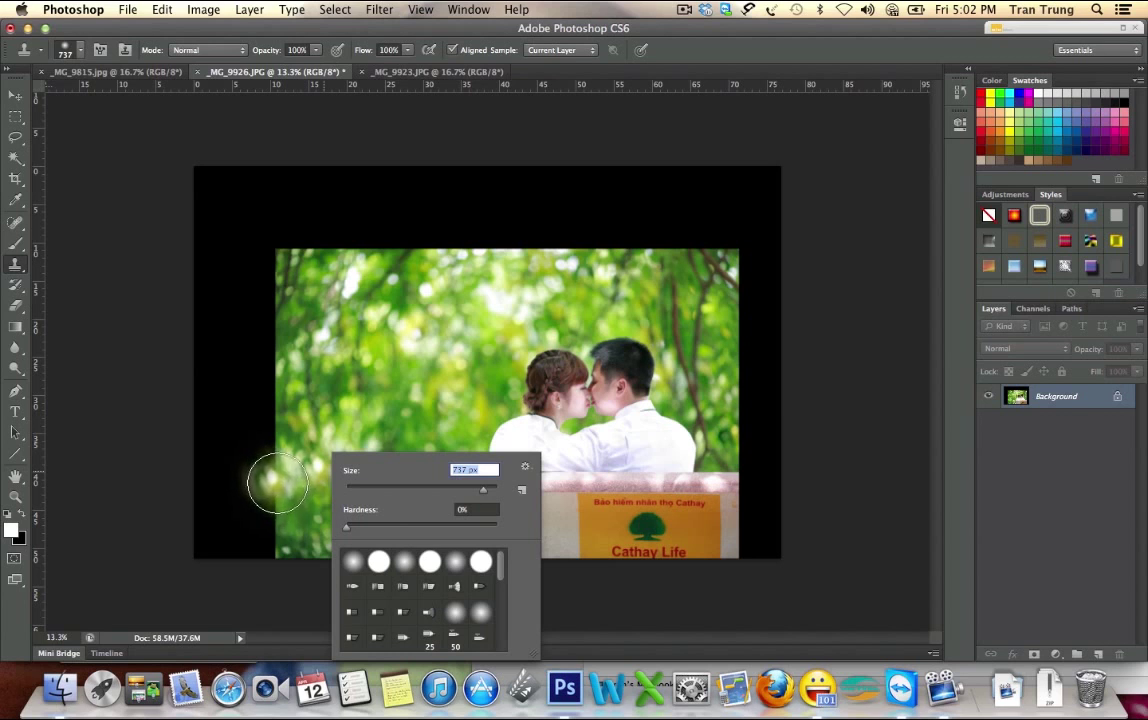
Clone the blurred green foliage over the lower and middle parts of the black margin left of the photo
click(277, 483)
mouse_move(269, 474)
mouse_down()
mouse_move(270, 529)
mouse_move(240, 546)
mouse_move(178, 490)
mouse_move(205, 506)
mouse_move(217, 478)
mouse_up()
key(super+z)
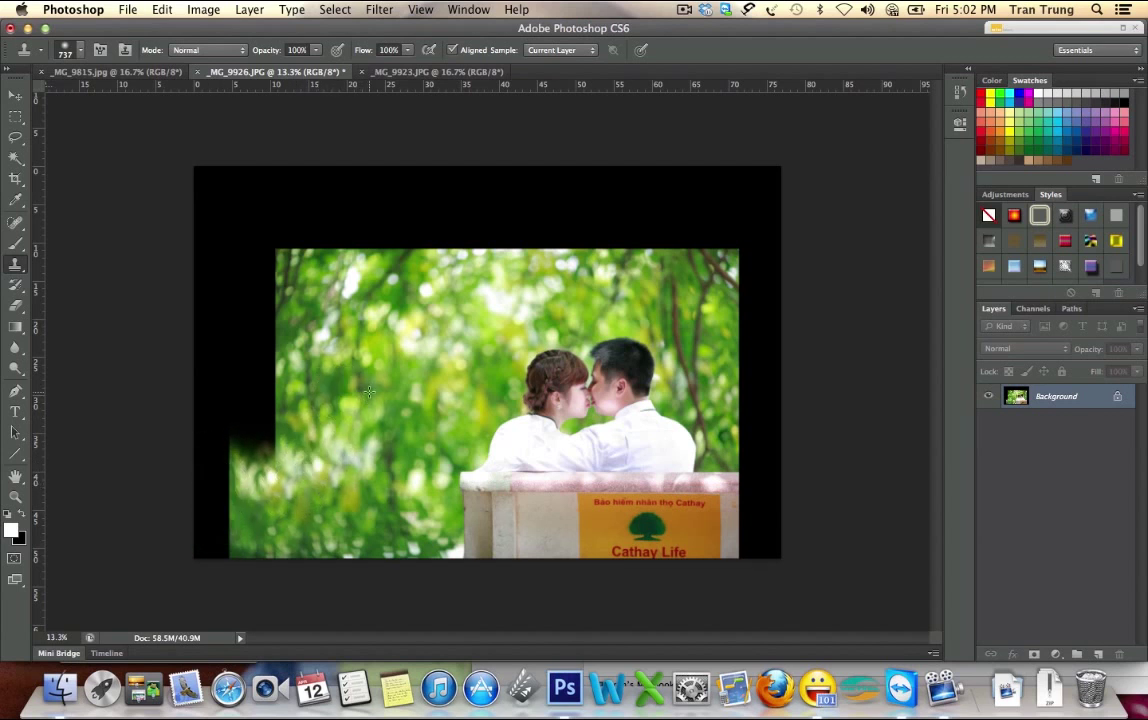
mouse_move(255, 395)
mouse_down()
mouse_move(243, 436)
mouse_move(222, 402)
mouse_move(220, 527)
mouse_move(200, 475)
mouse_move(225, 420)
mouse_move(215, 410)
mouse_up()
mouse_move(310, 385)
mouse_down()
mouse_move(270, 380)
mouse_move(231, 420)
mouse_move(202, 429)
mouse_move(341, 334)
mouse_move(299, 329)
mouse_move(184, 359)
mouse_up()
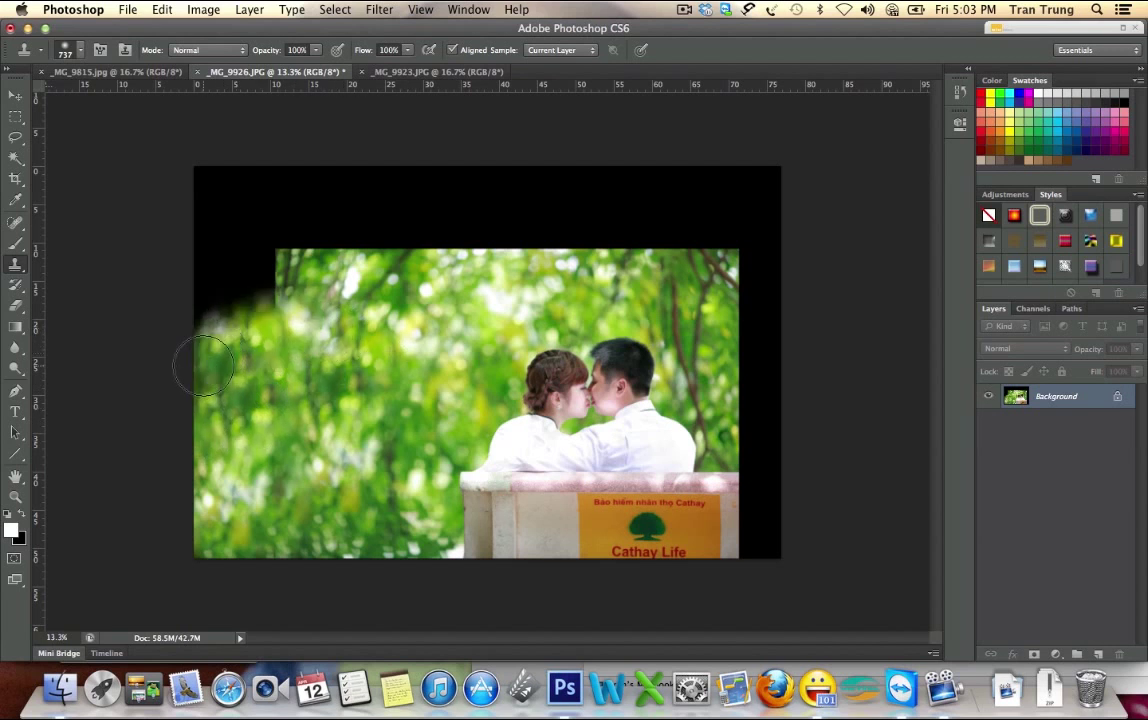
Clone foliage over the upper-left corner and along the whole black margin above the couple
mouse_move(260, 250)
mouse_down()
mouse_move(205, 287)
mouse_move(150, 265)
mouse_up()
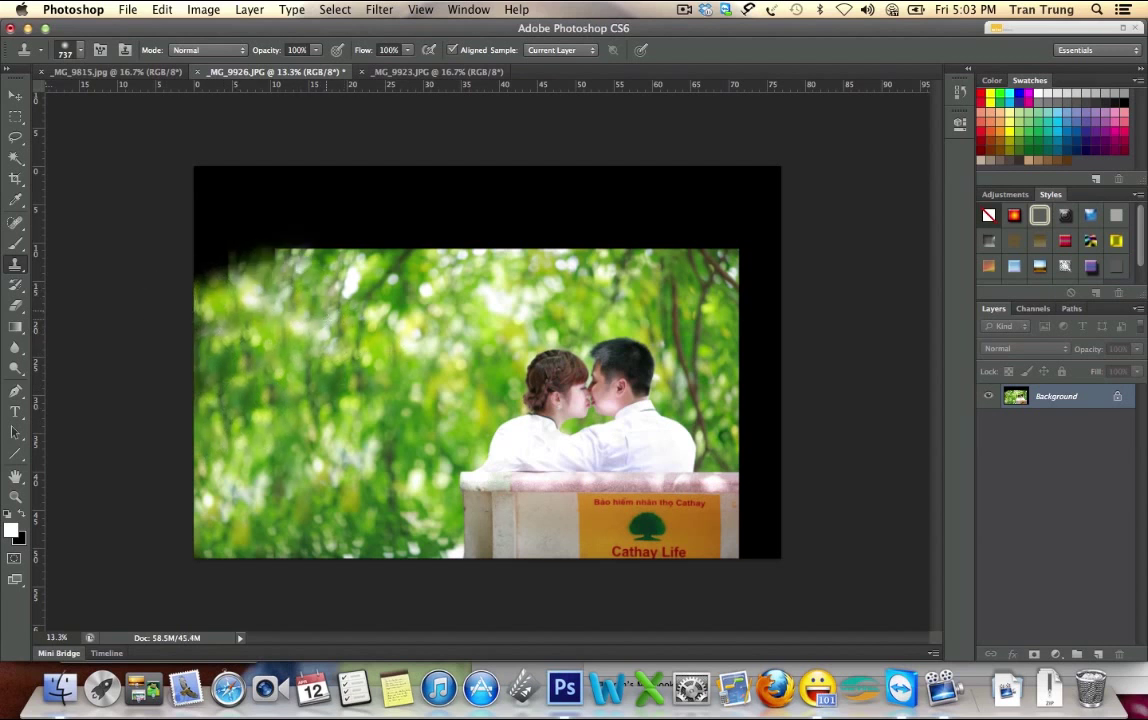
mouse_move(260, 228)
mouse_down()
mouse_move(225, 249)
mouse_move(195, 228)
mouse_move(337, 237)
mouse_move(390, 215)
mouse_move(192, 205)
mouse_move(185, 315)
mouse_up()
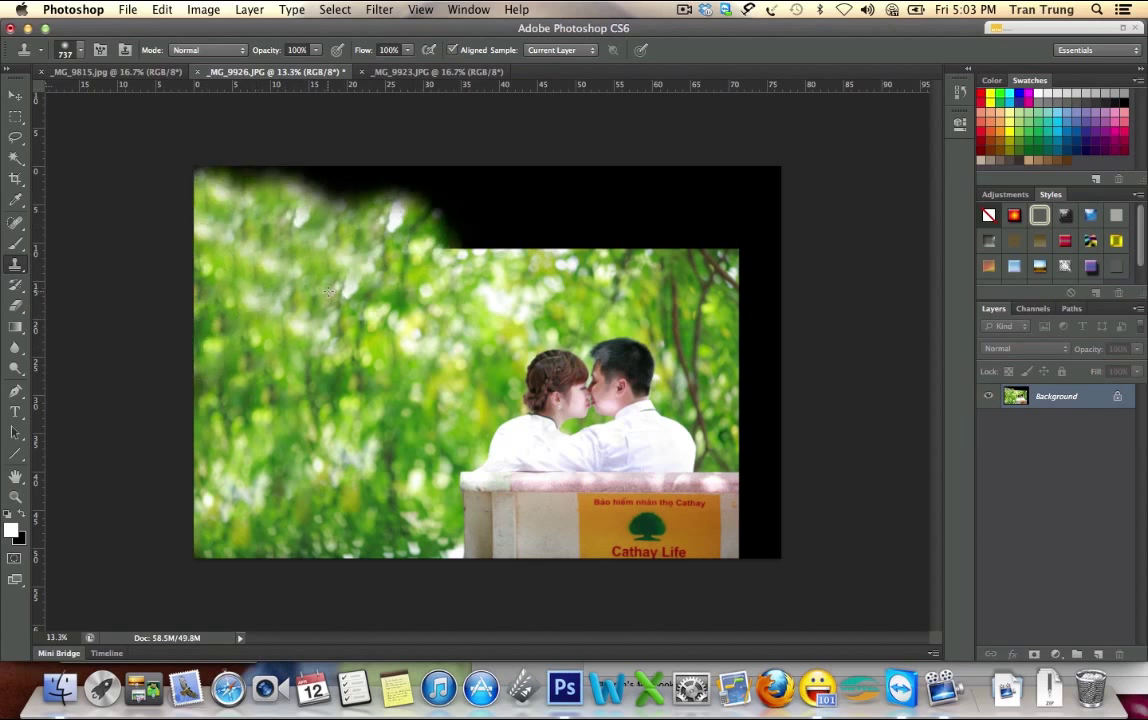
mouse_move(387, 278)
mouse_down()
mouse_move(358, 205)
mouse_move(195, 170)
mouse_move(254, 215)
mouse_move(215, 195)
mouse_move(225, 165)
mouse_up()
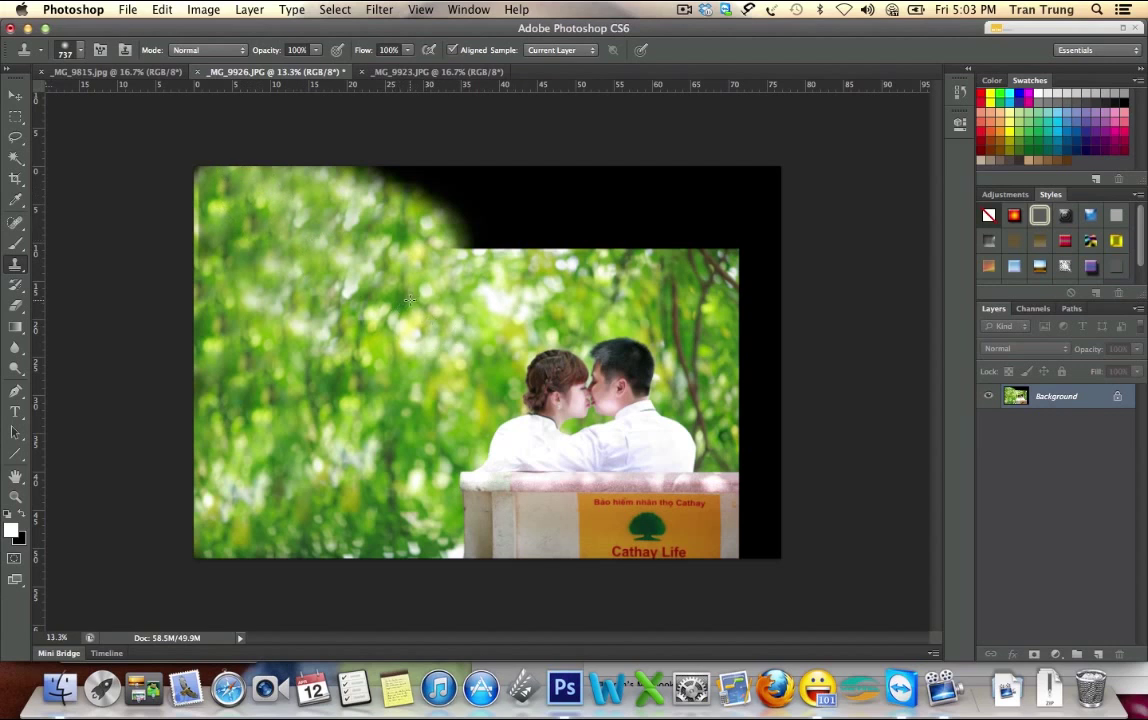
mouse_move(458, 258)
mouse_down()
mouse_move(435, 214)
mouse_move(382, 187)
mouse_move(476, 233)
mouse_move(499, 235)
mouse_move(497, 201)
mouse_move(466, 197)
mouse_move(539, 247)
mouse_move(560, 246)
mouse_move(542, 200)
mouse_move(557, 195)
mouse_move(595, 239)
mouse_move(567, 193)
mouse_move(612, 245)
mouse_move(591, 192)
mouse_move(556, 243)
mouse_move(604, 231)
mouse_move(584, 197)
mouse_move(531, 175)
mouse_move(607, 179)
mouse_move(634, 233)
mouse_move(645, 206)
mouse_move(653, 240)
mouse_move(673, 220)
mouse_move(669, 177)
mouse_move(697, 232)
mouse_move(732, 237)
mouse_move(750, 215)
mouse_move(735, 187)
mouse_move(682, 180)
mouse_move(470, 179)
mouse_move(771, 179)
mouse_up()
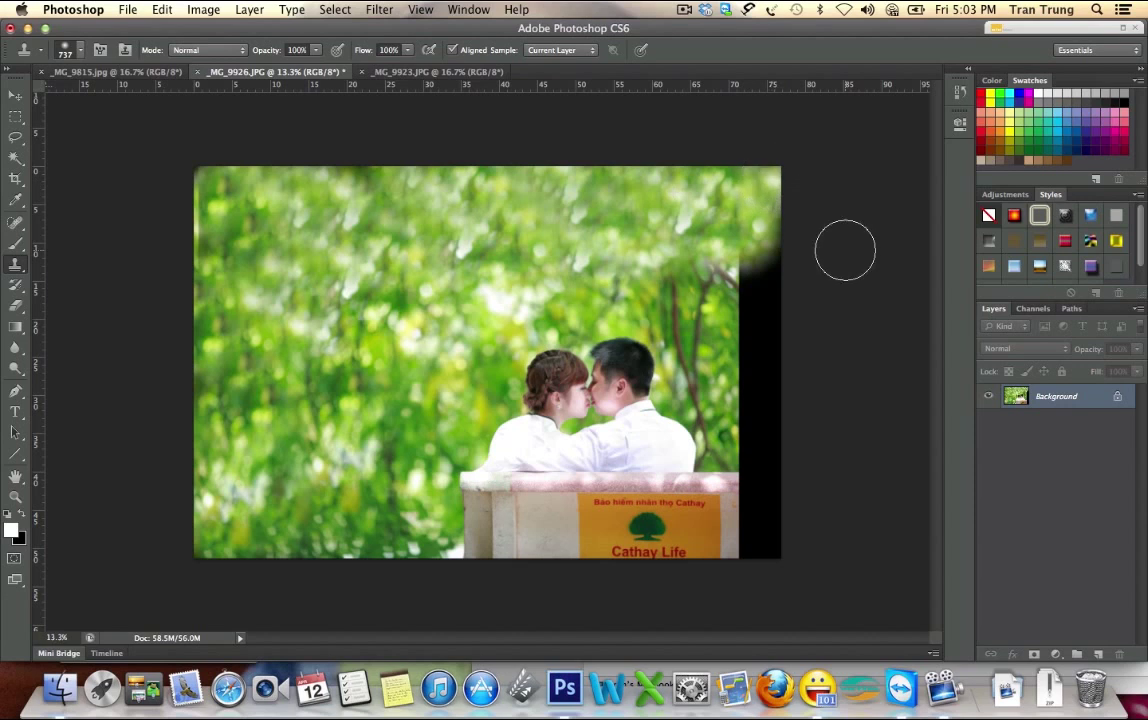
Clone foliage down the black margin right of the photo, past the bench's end to the lower edge
click(699, 399)
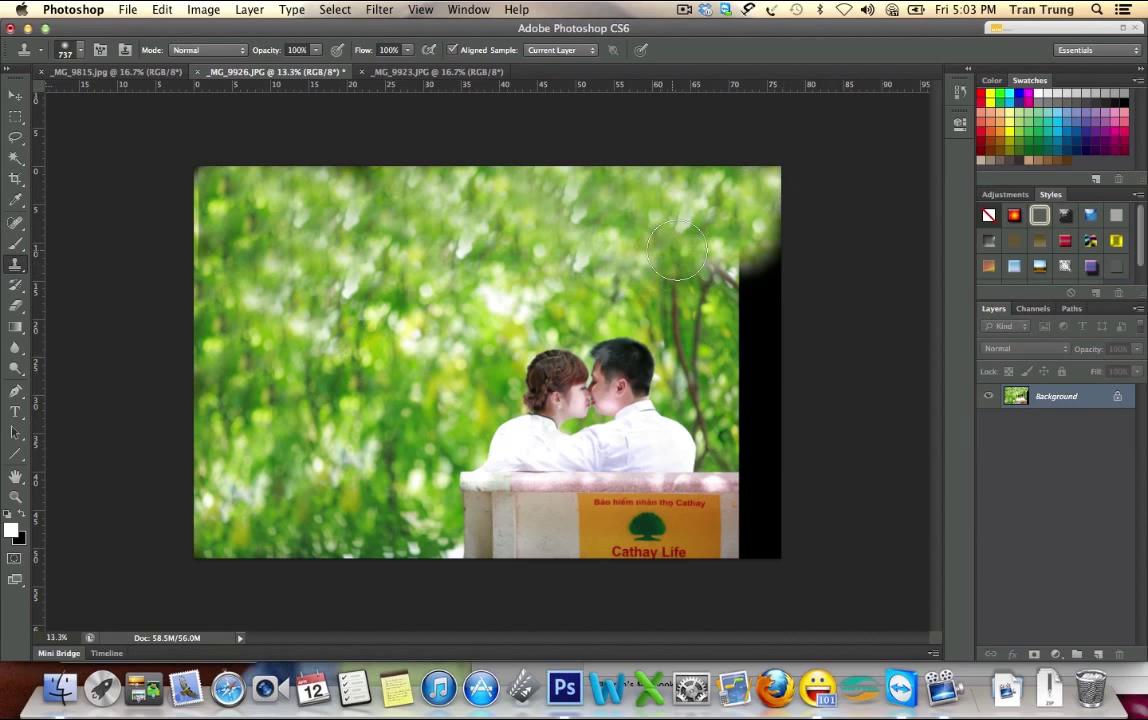
drag(756, 231, 761, 430)
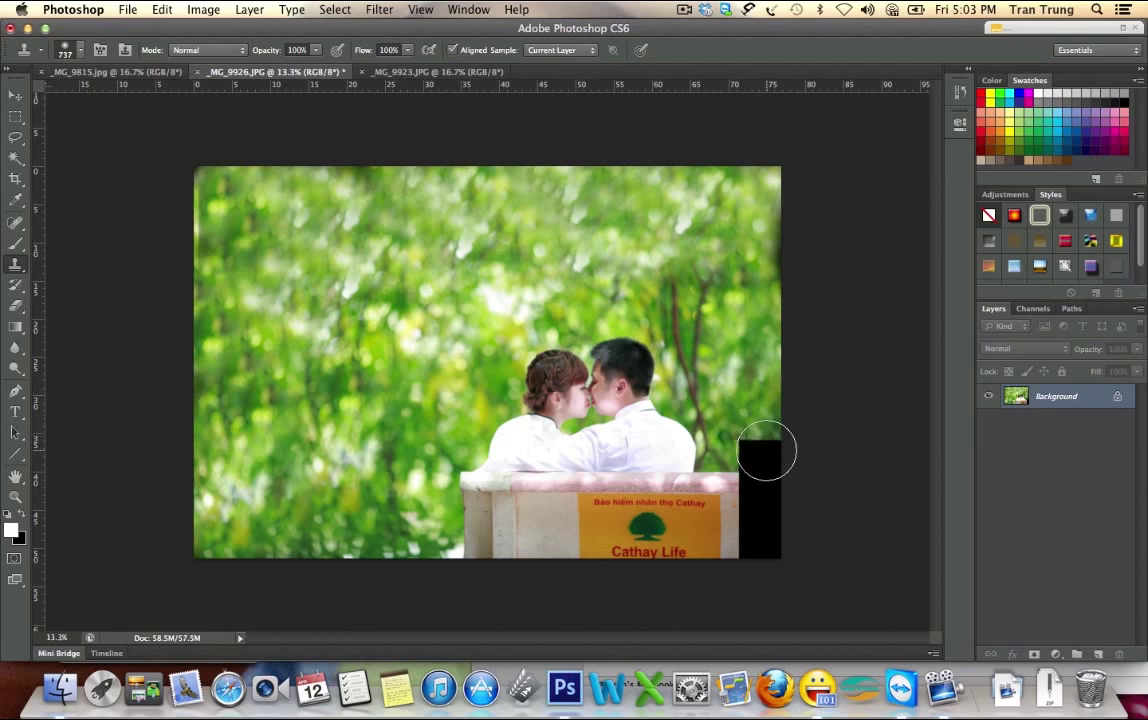
mouse_move(760, 450)
mouse_down()
mouse_move(800, 533)
mouse_move(817, 525)
mouse_move(782, 512)
mouse_move(770, 547)
mouse_move(756, 526)
mouse_up()
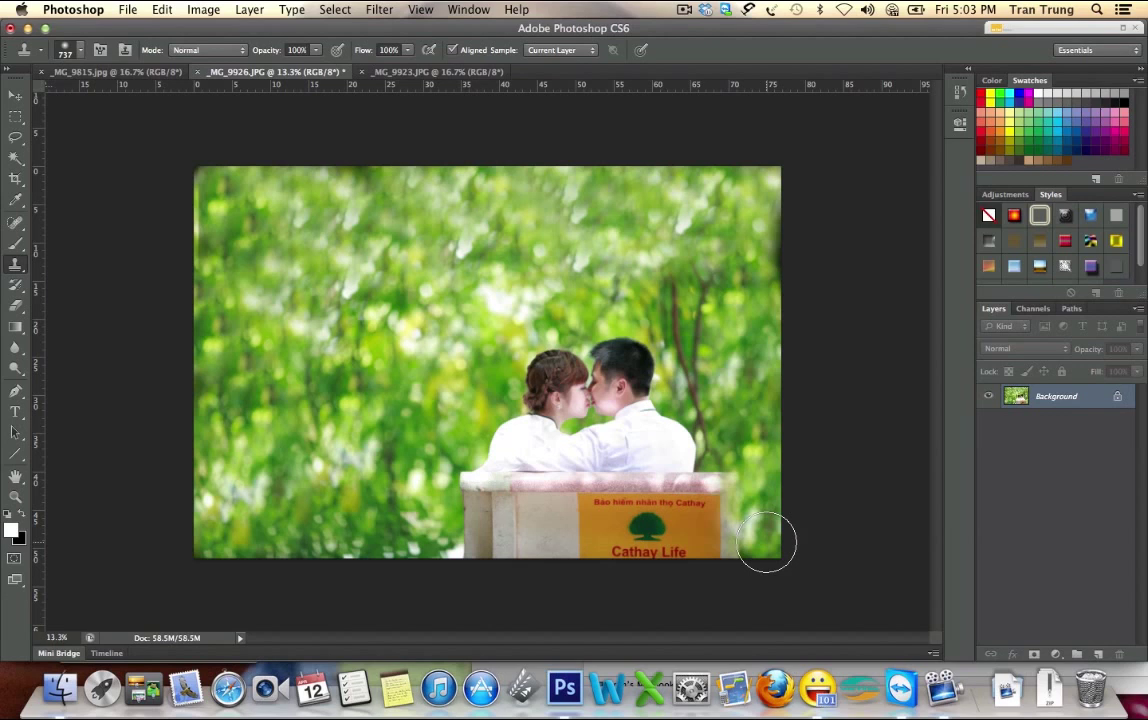
Select the bench's left end with a rectangular marquee and copy that area onto a new layer
click(15, 116)
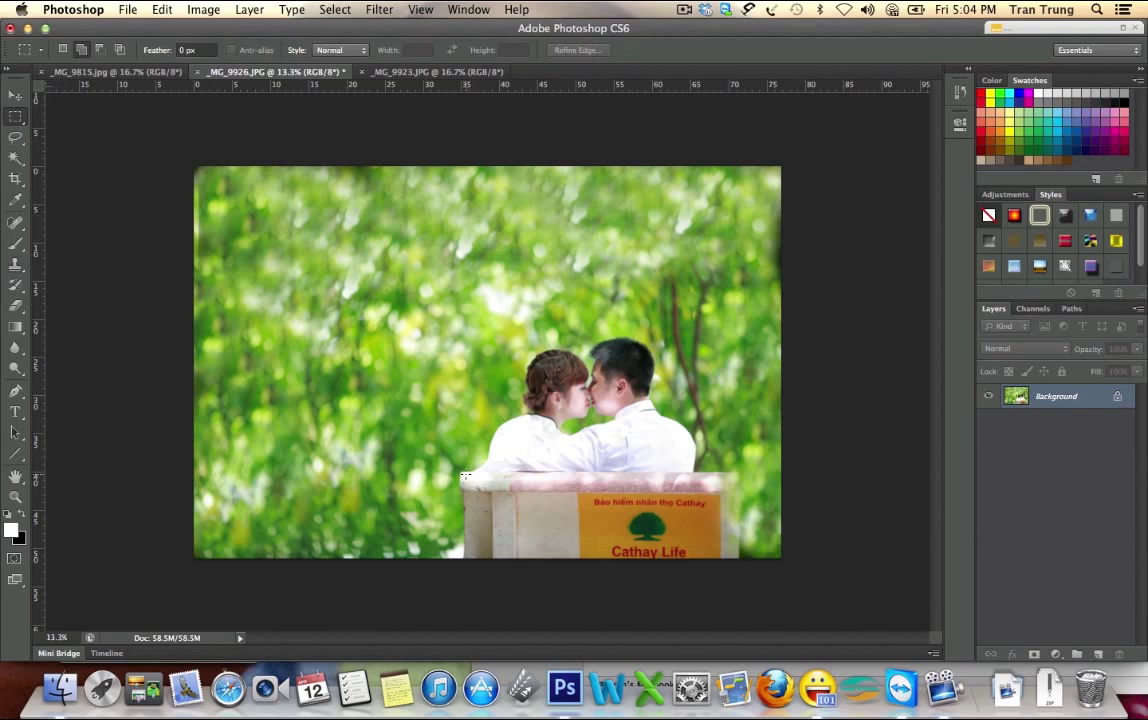
drag(460, 472, 527, 574)
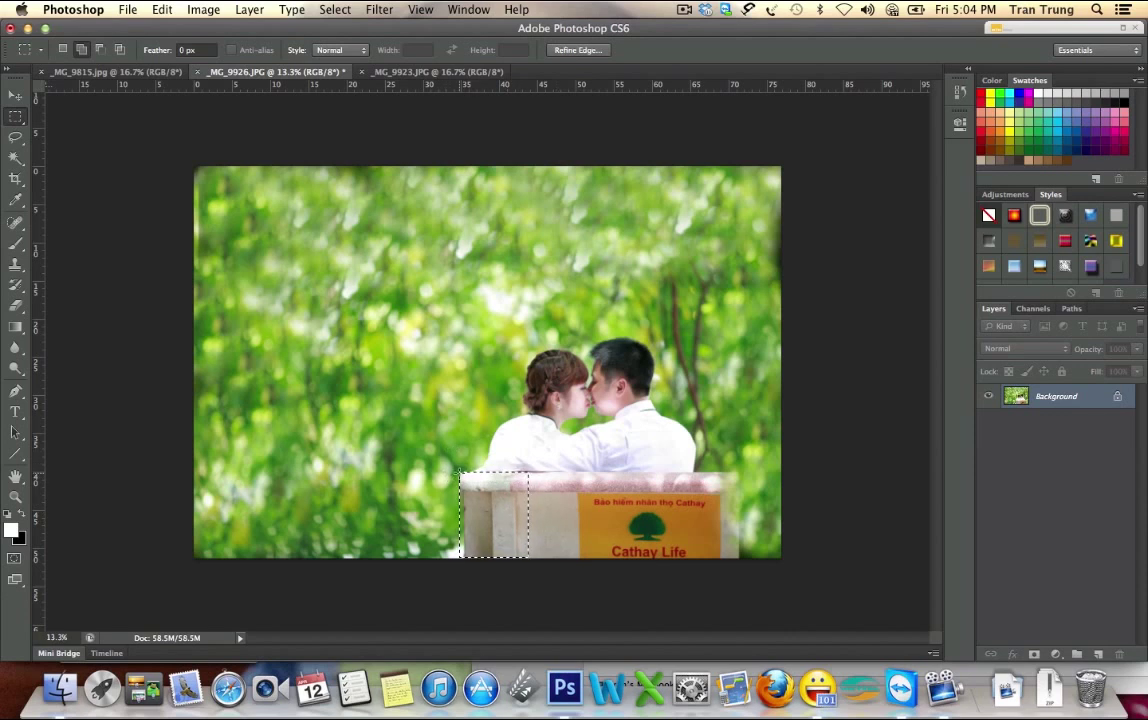
drag(460, 472, 548, 558)
click(247, 10)
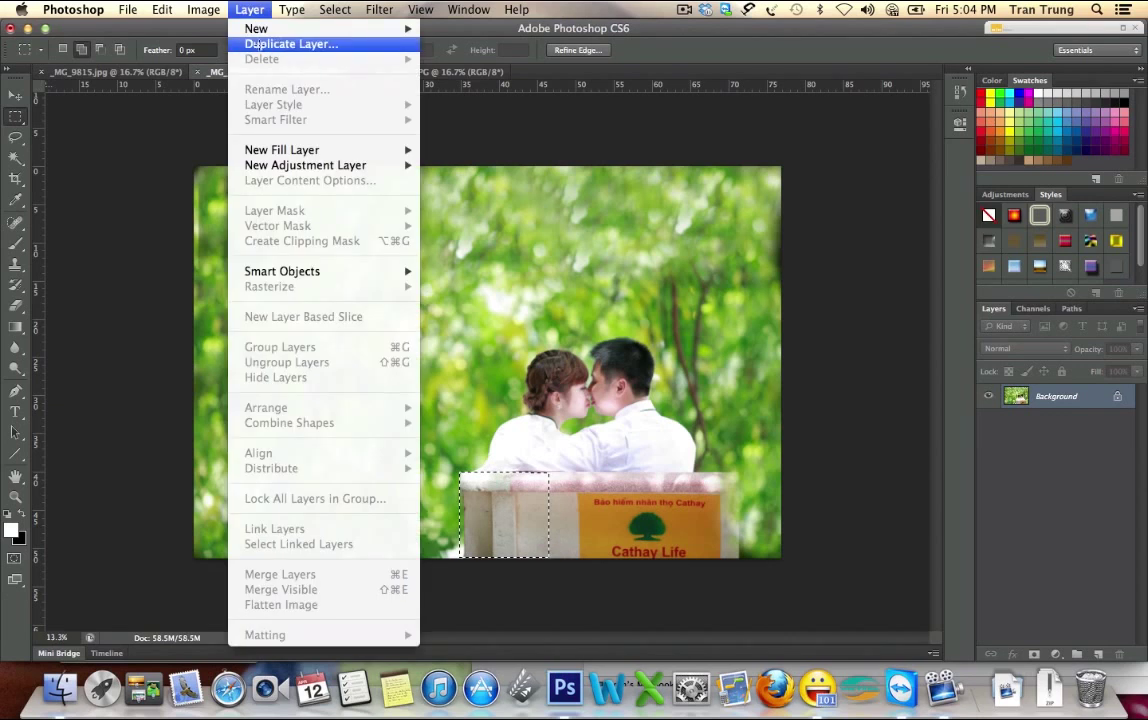
mouse_move(257, 25)
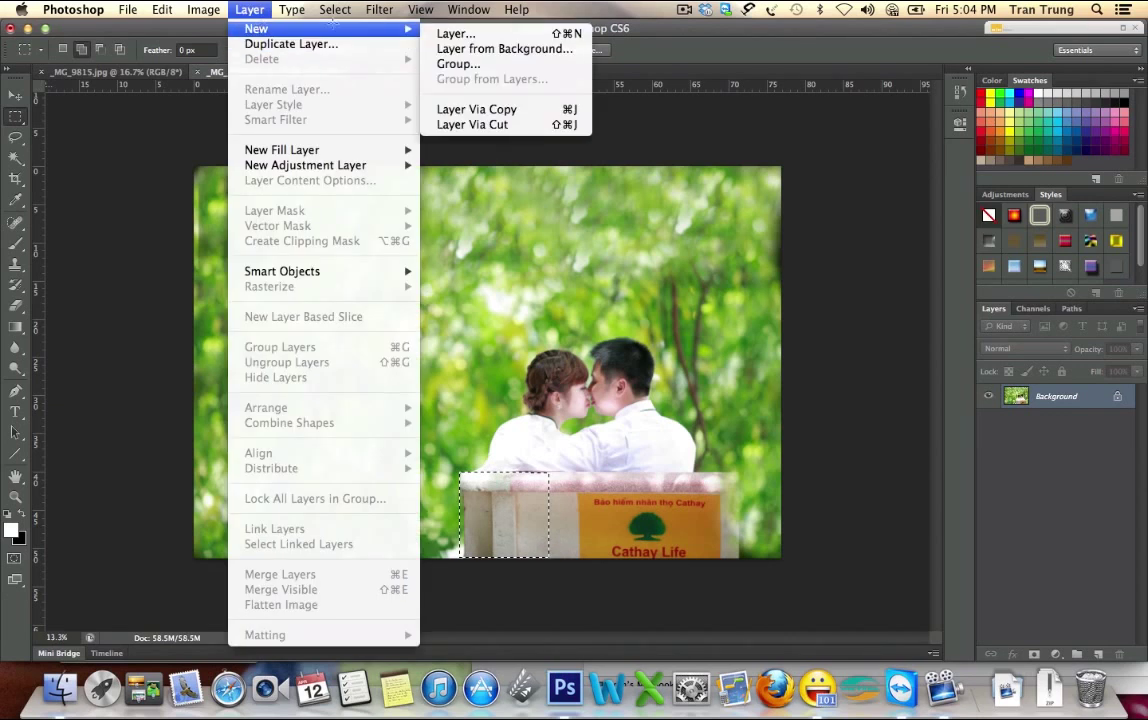
click(478, 109)
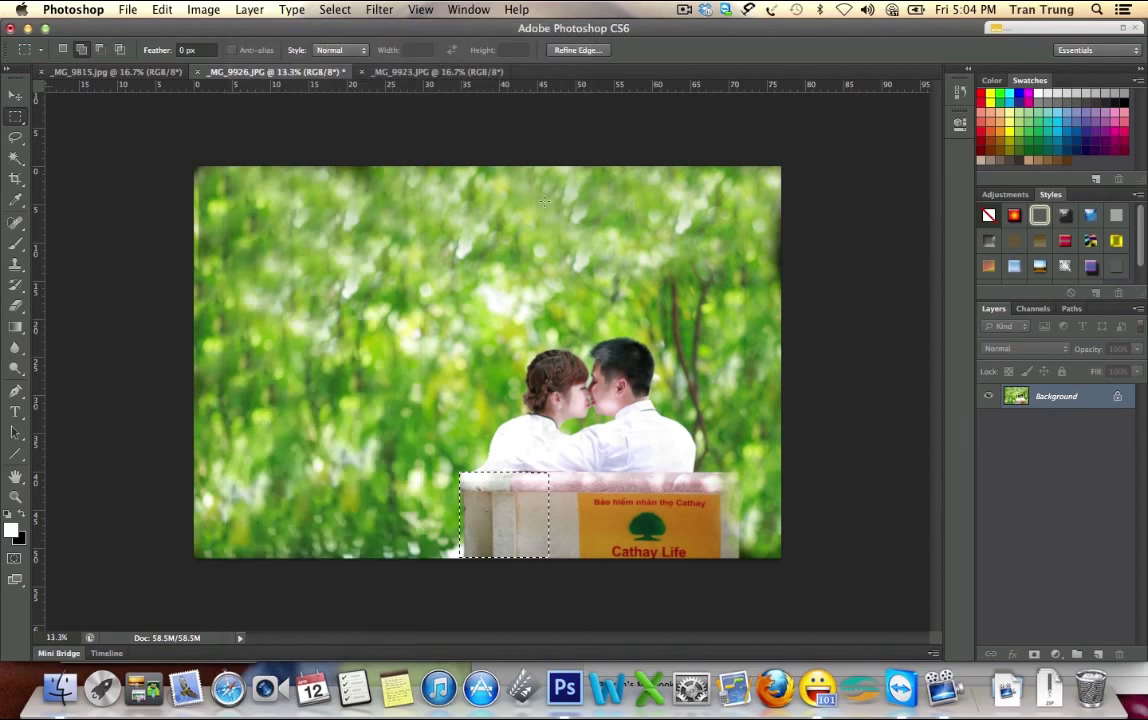
Flip the copied bench piece horizontally and place it against the bench's right end, extending the bench to the photo's edge
click(16, 95)
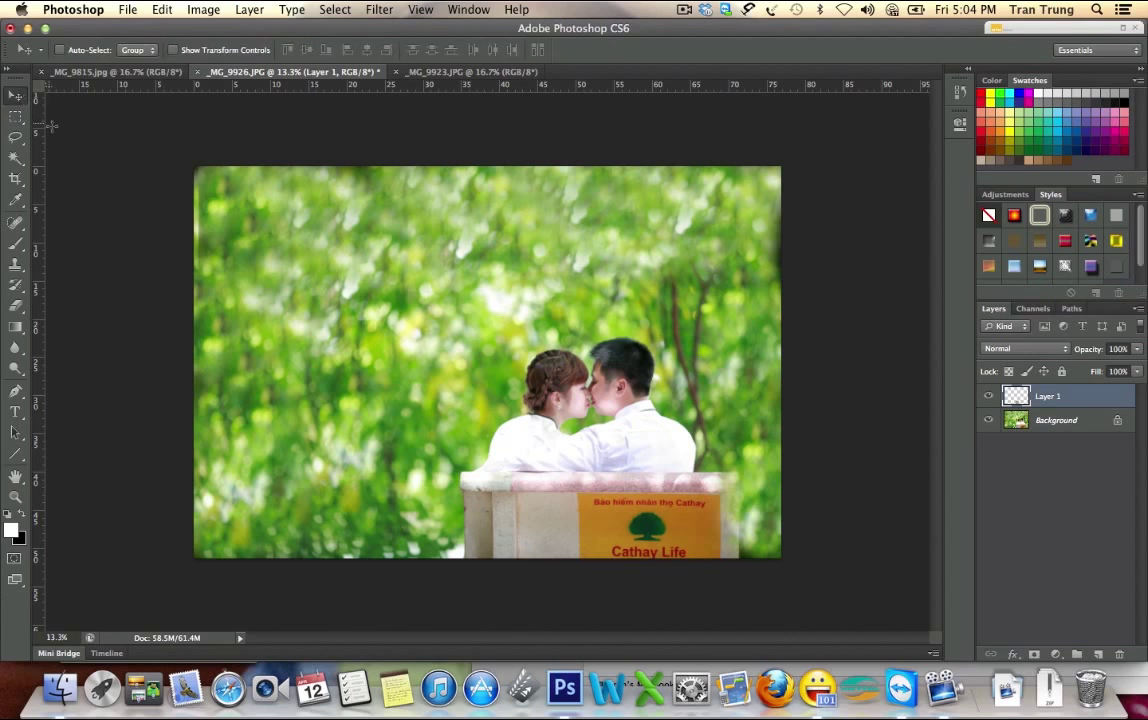
drag(540, 511, 382, 395)
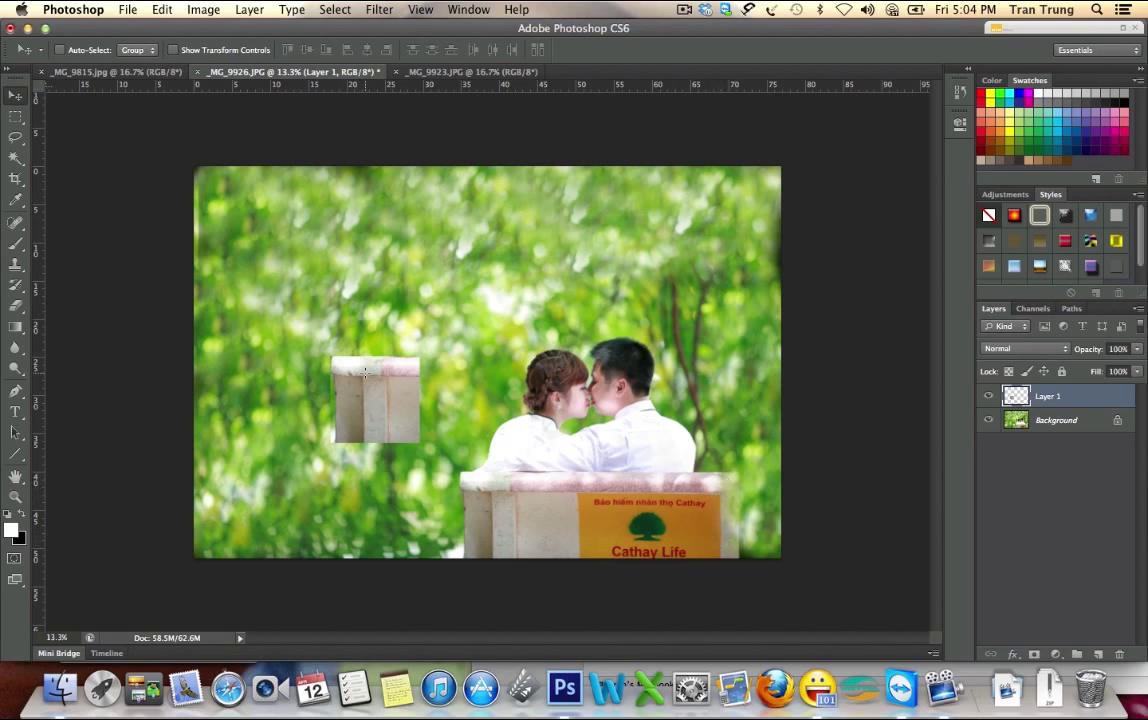
click(203, 10)
mouse_move(162, 10)
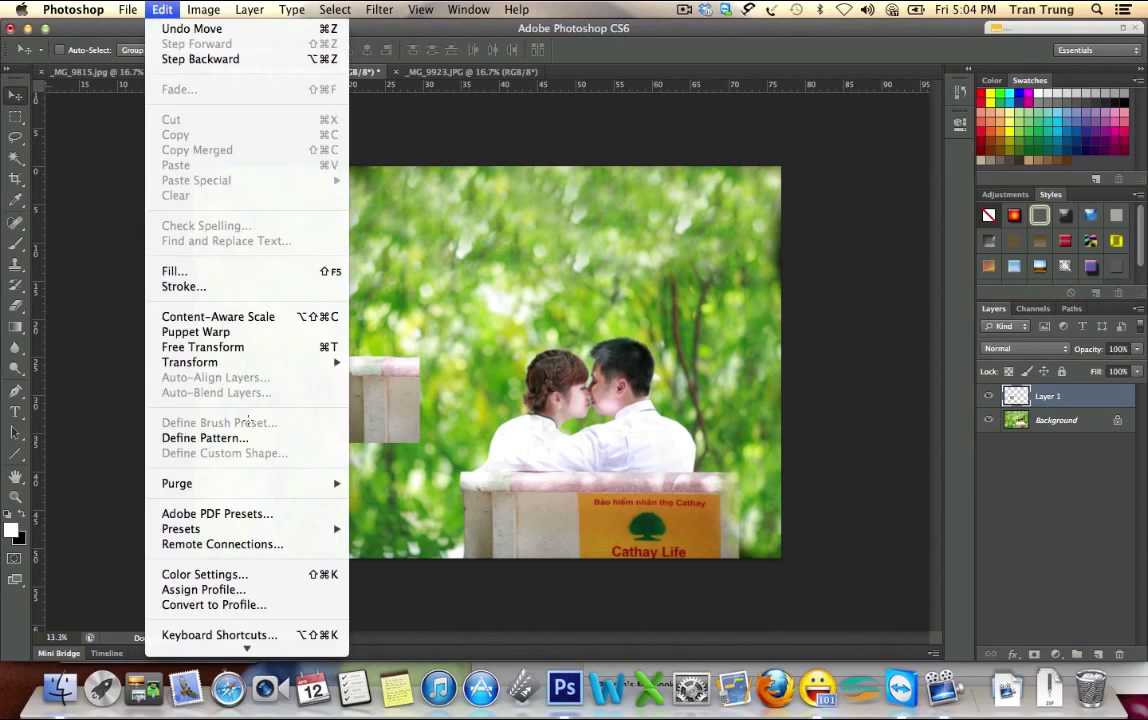
click(200, 347)
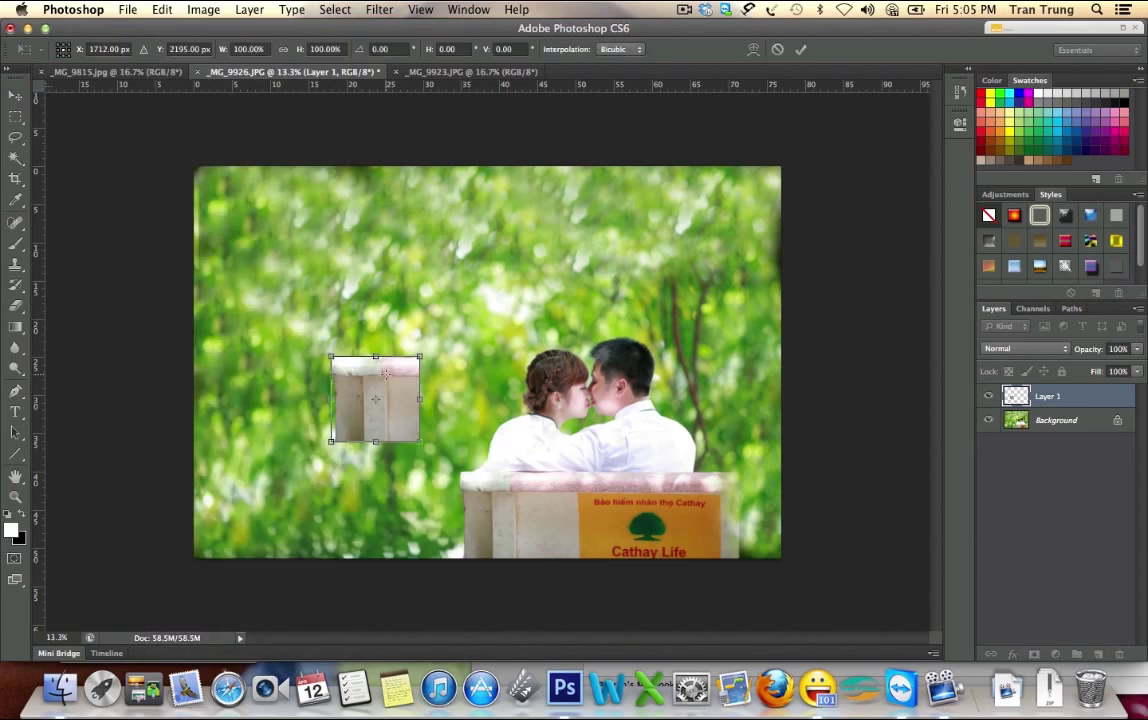
right_click(386, 373)
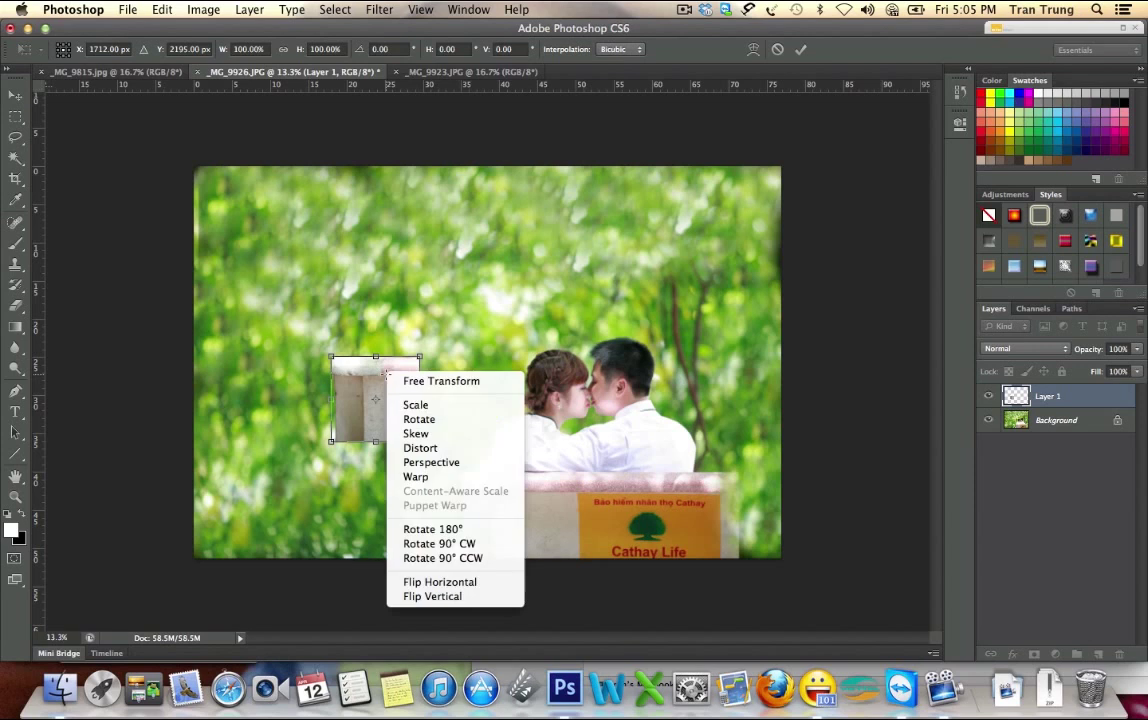
click(416, 582)
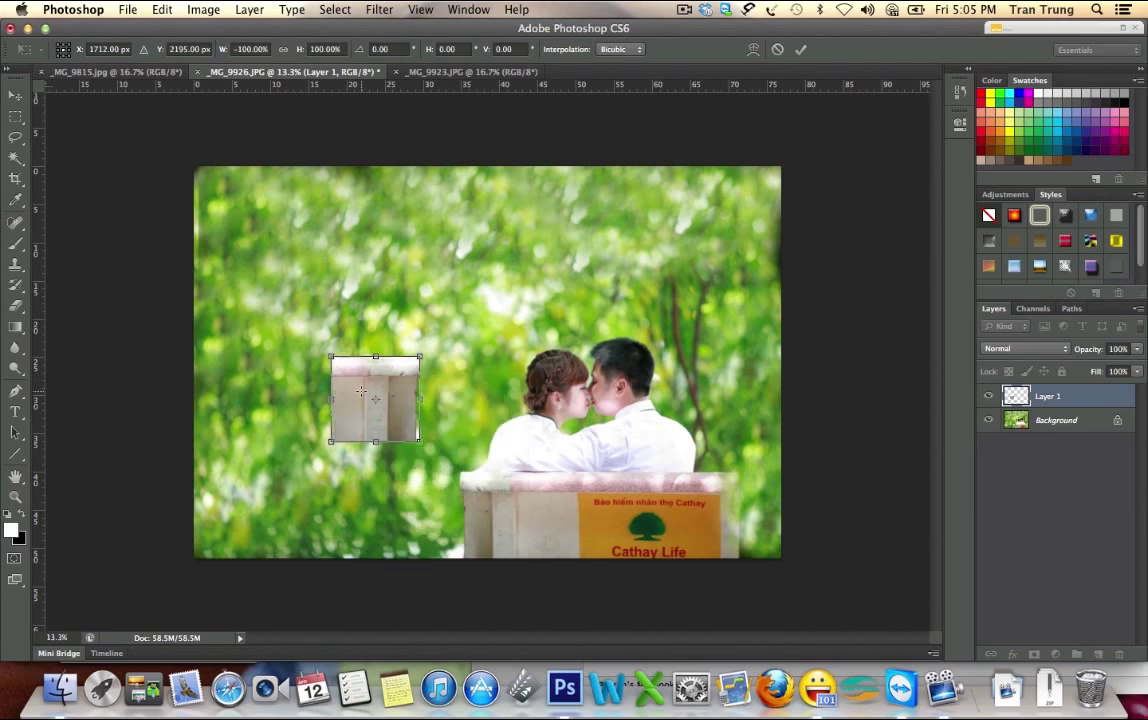
drag(352, 376, 742, 492)
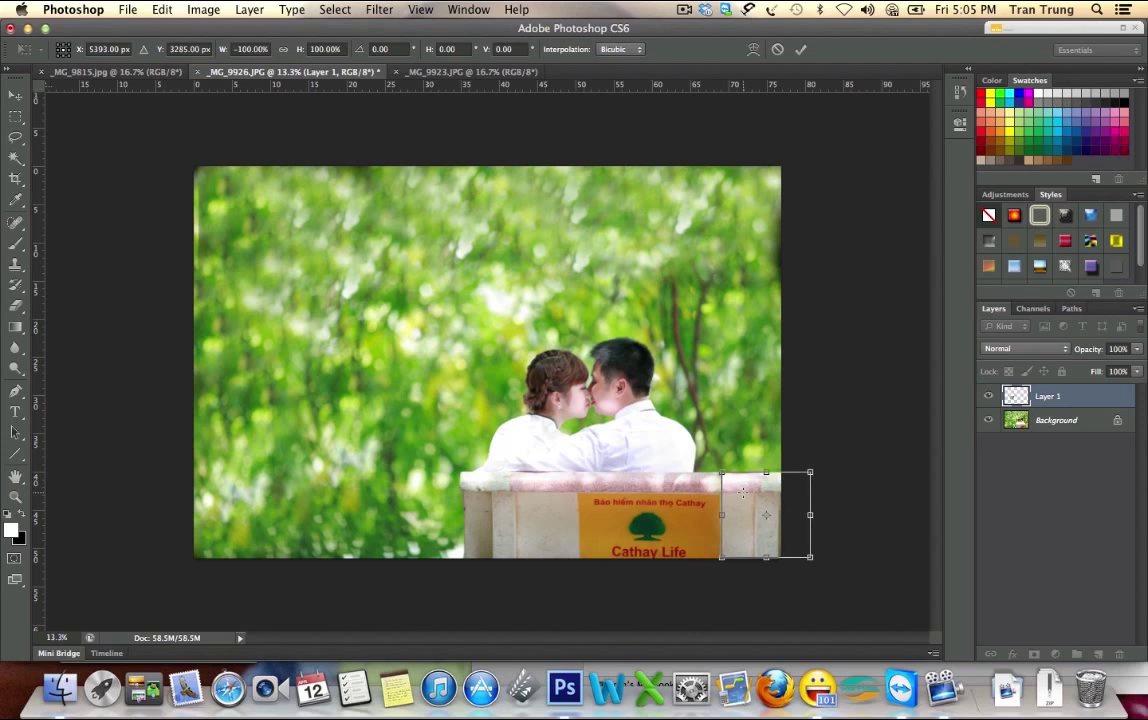
key(Return)
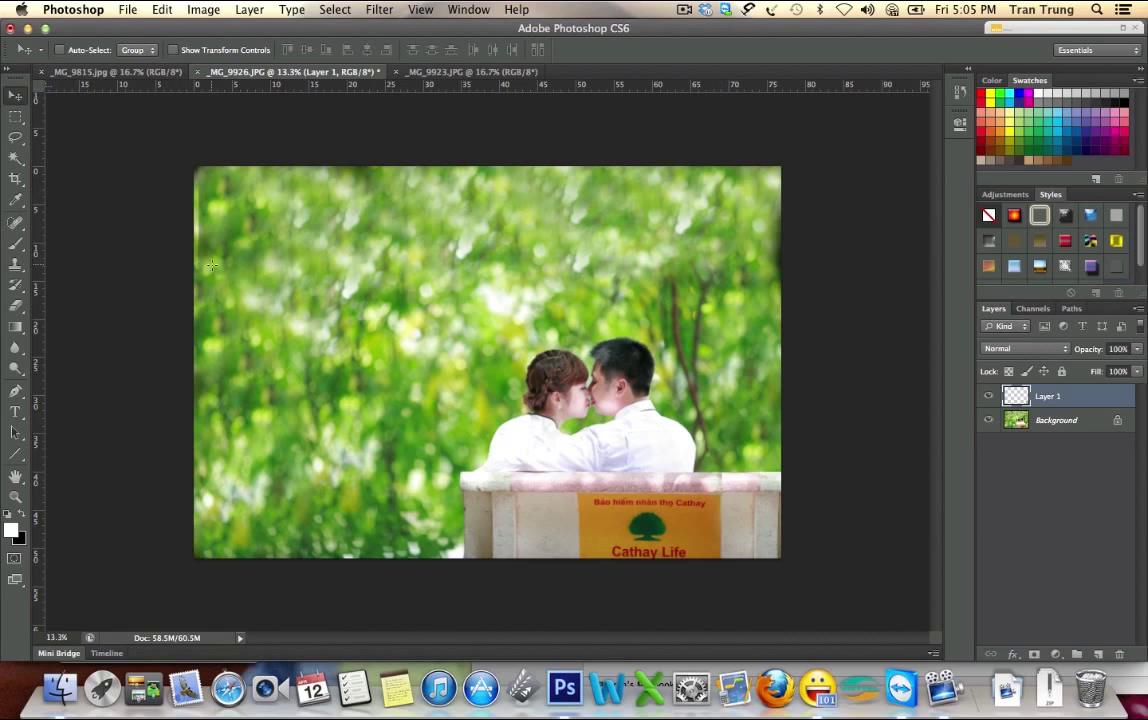
Choose the Eraser tool and set its soft brush to 67 px at 0% hardness
key(e)
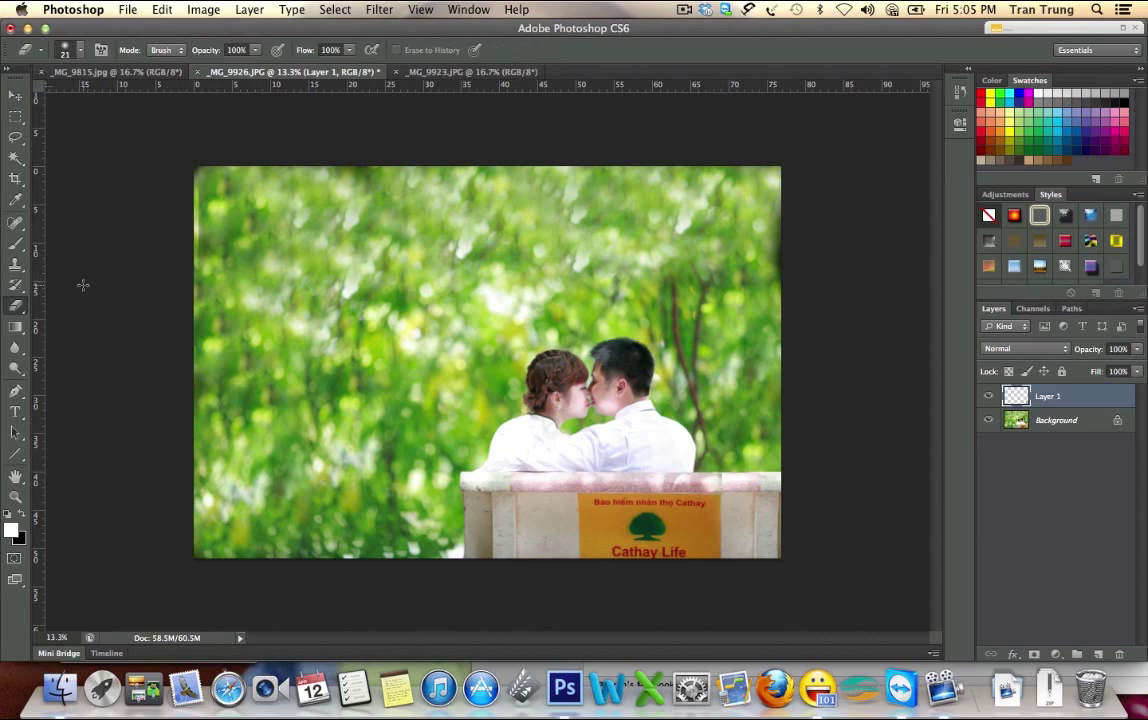
click(16, 305)
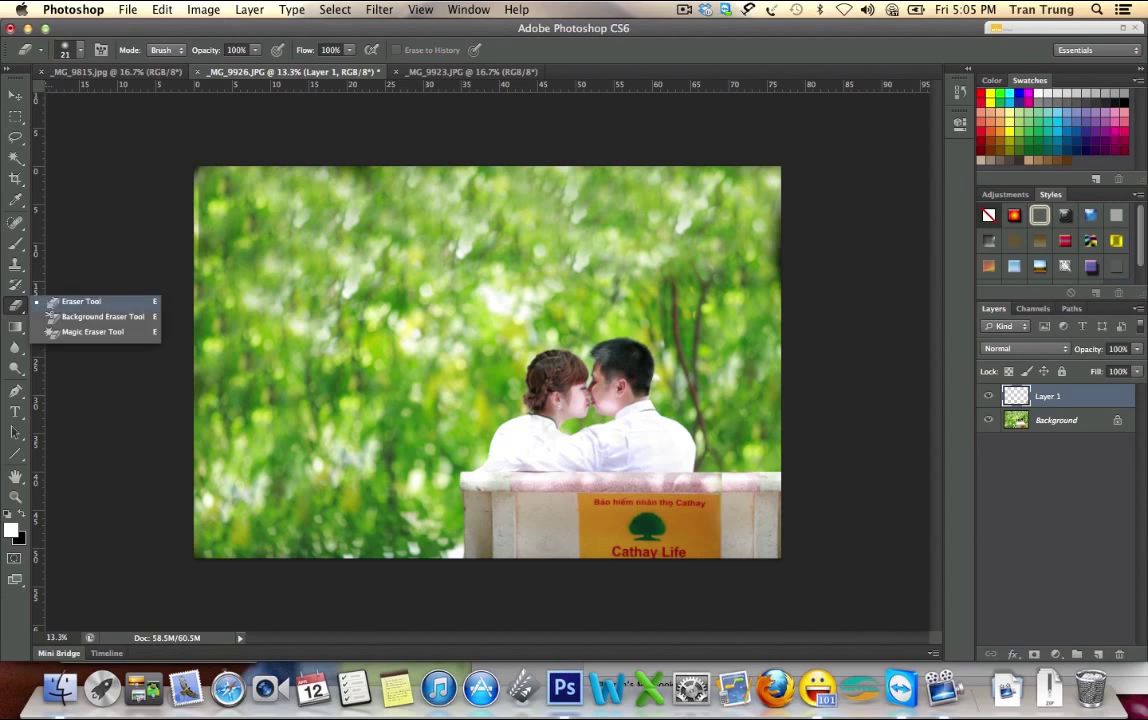
click(68, 301)
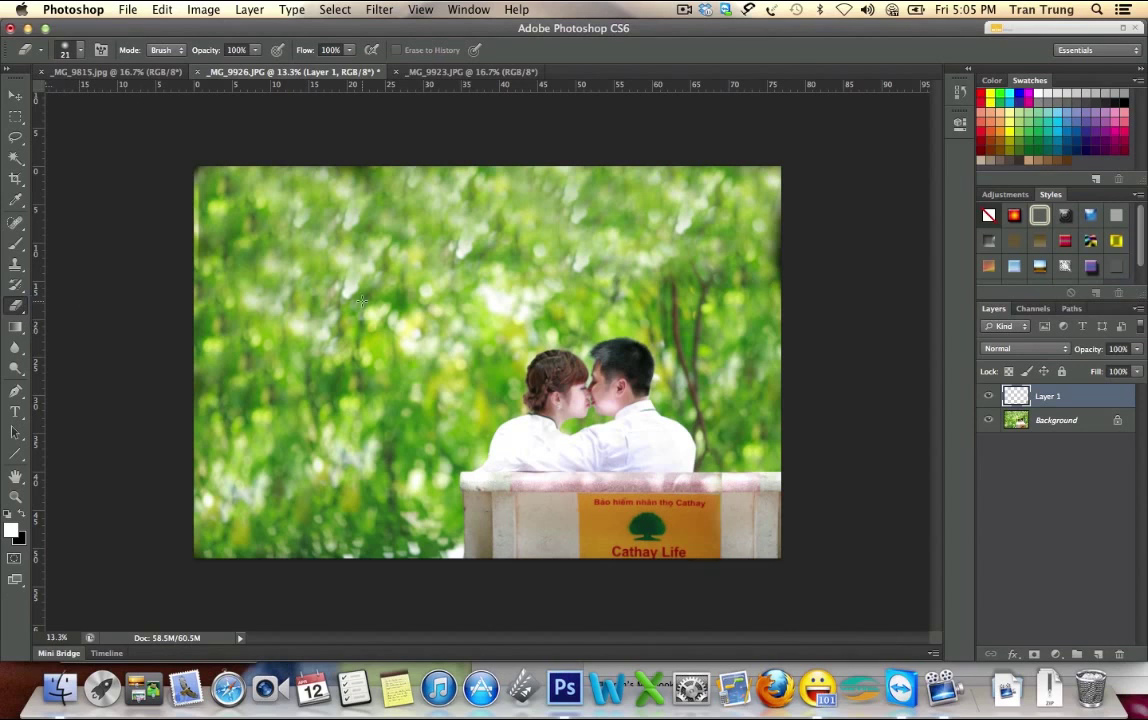
right_click(480, 360)
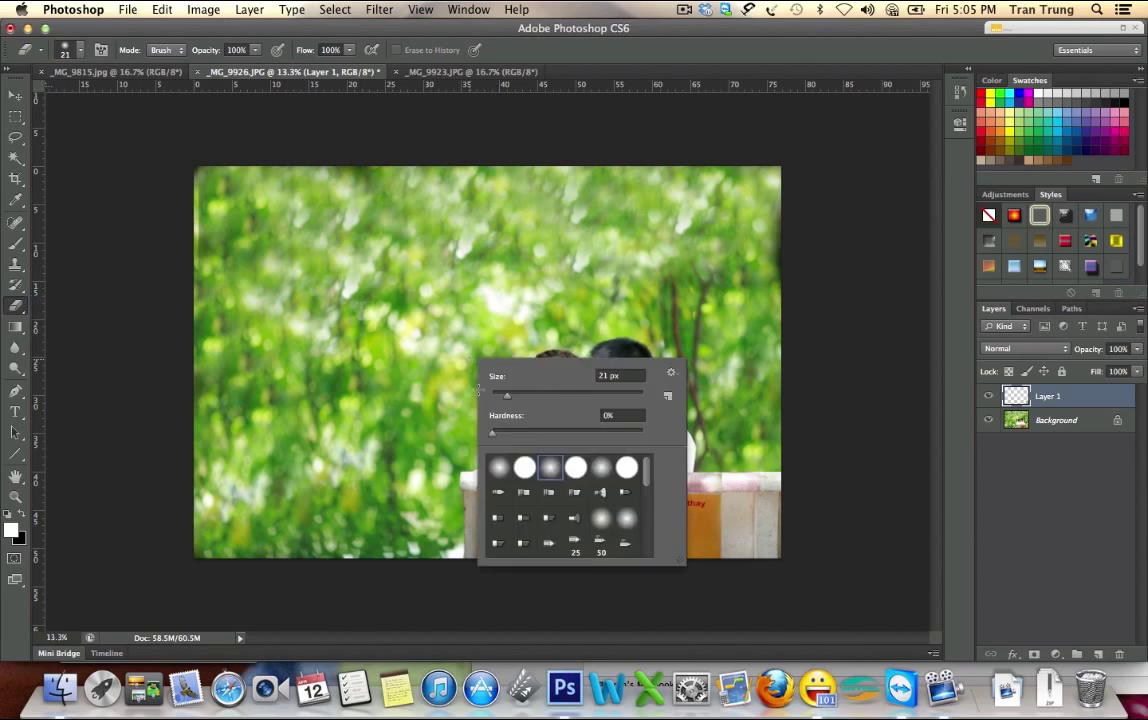
drag(507, 395, 527, 394)
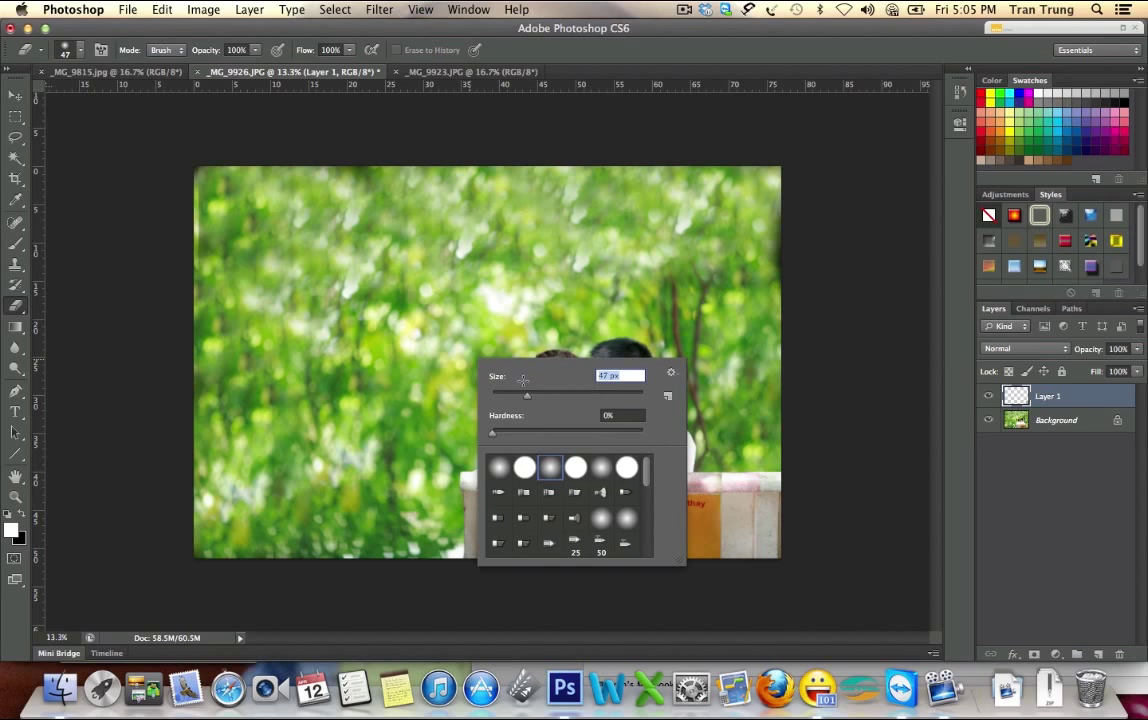
drag(527, 394, 542, 395)
key(Return)
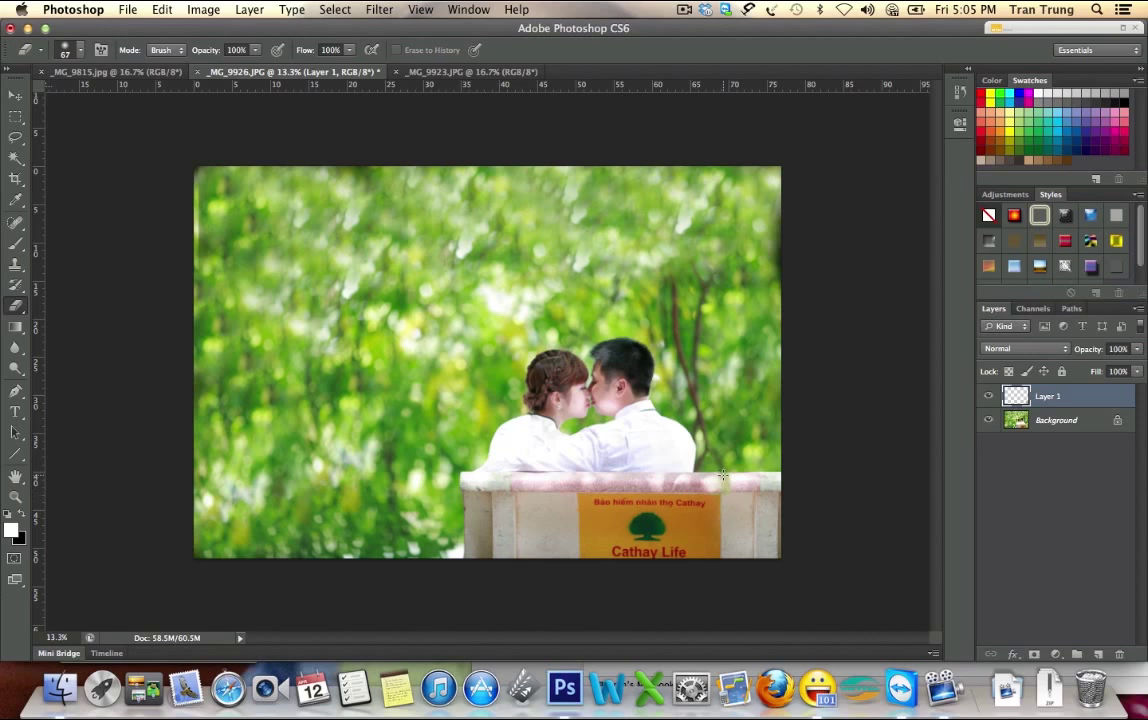
Lower the Eraser's opacity to 50% and soften the seam between the original bench and the added piece
right_click(650, 430)
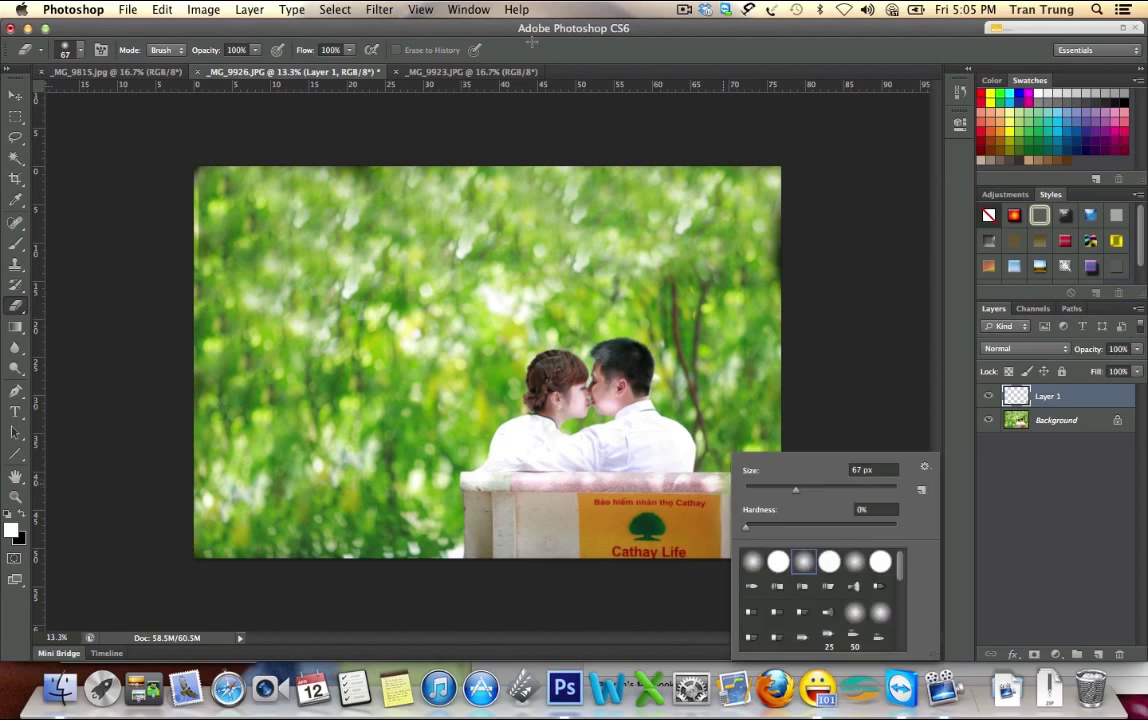
click(255, 50)
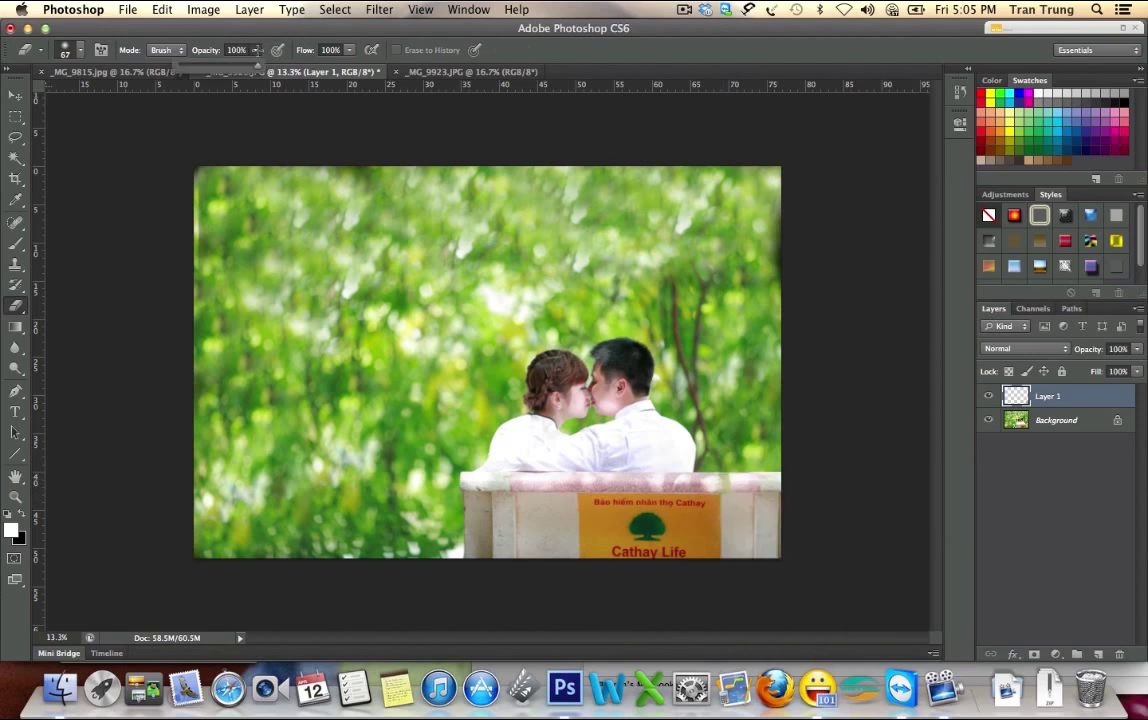
drag(228, 64, 197, 61)
click(656, 438)
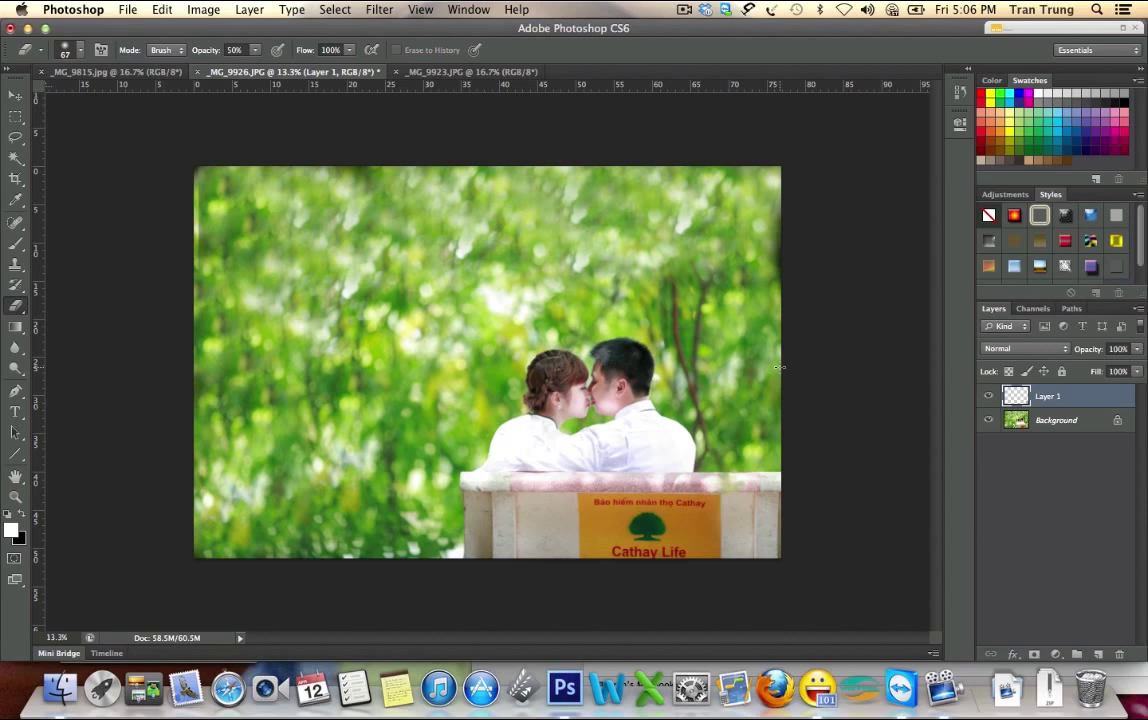
click(16, 114)
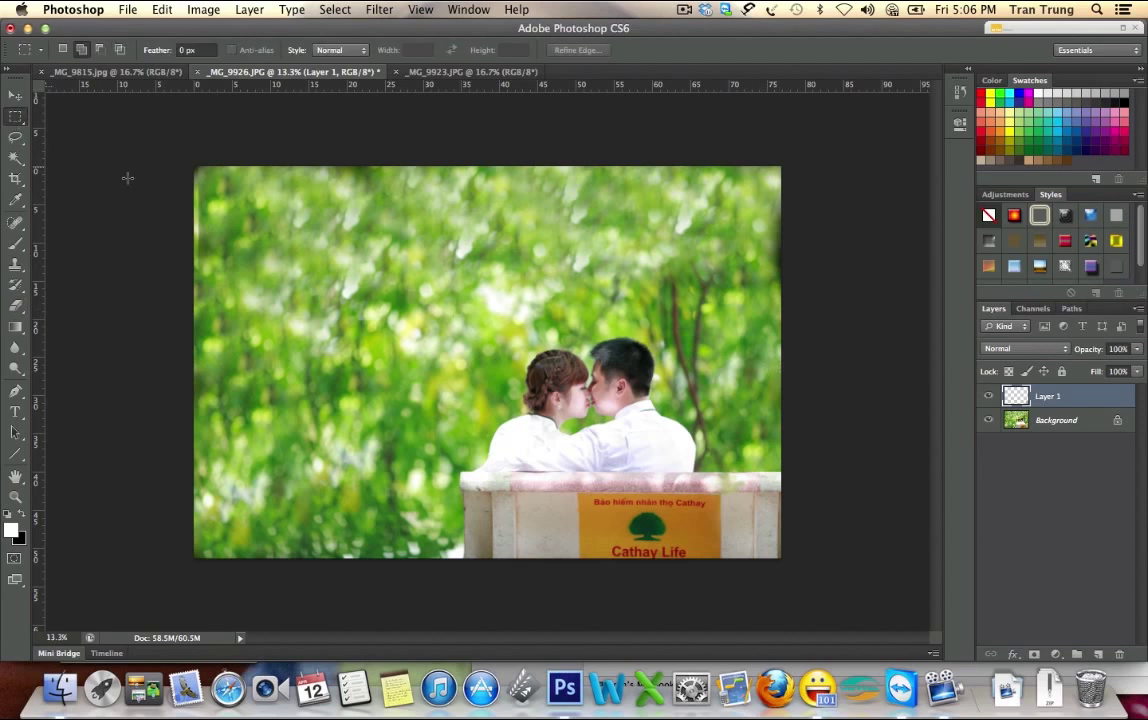
drag(198, 169, 482, 361)
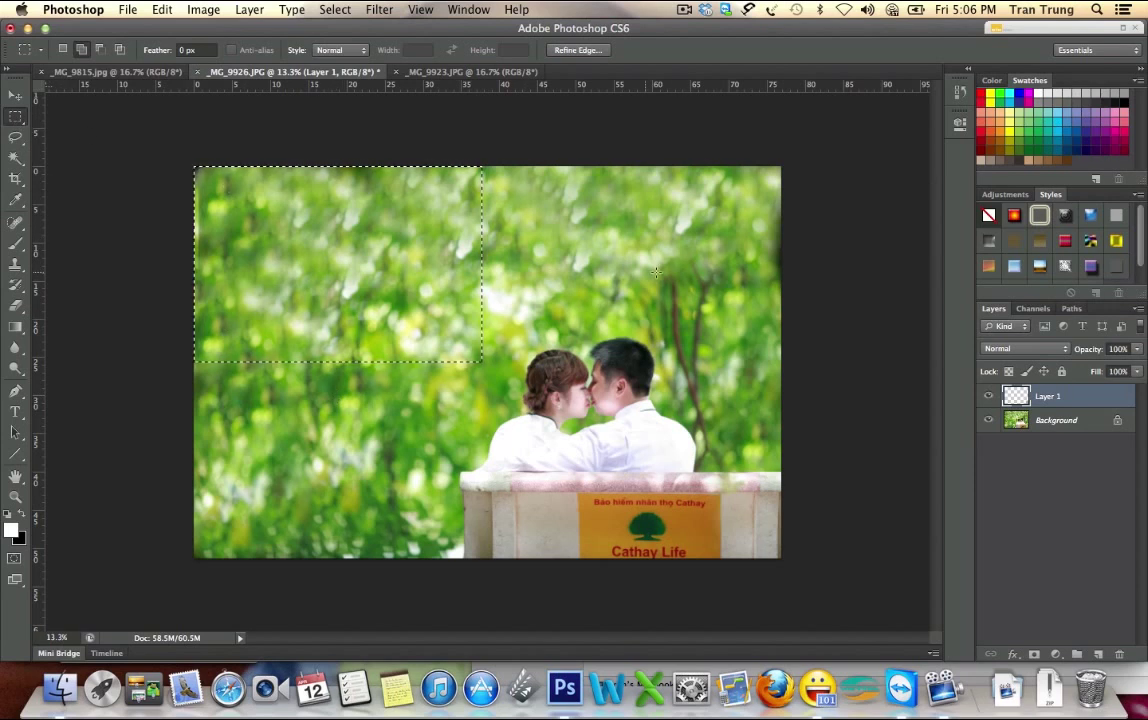
key(super+d)
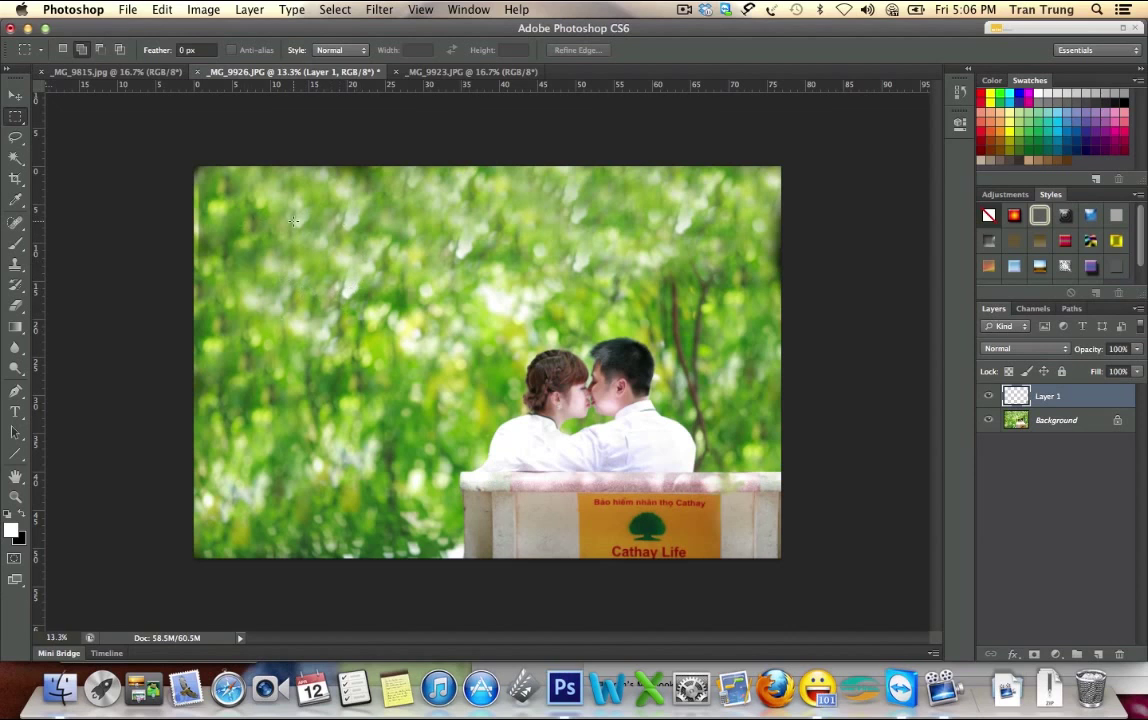
Add a new layer above Layer 1 and name it "anh sang gia"
click(1096, 654)
double_click(1049, 397)
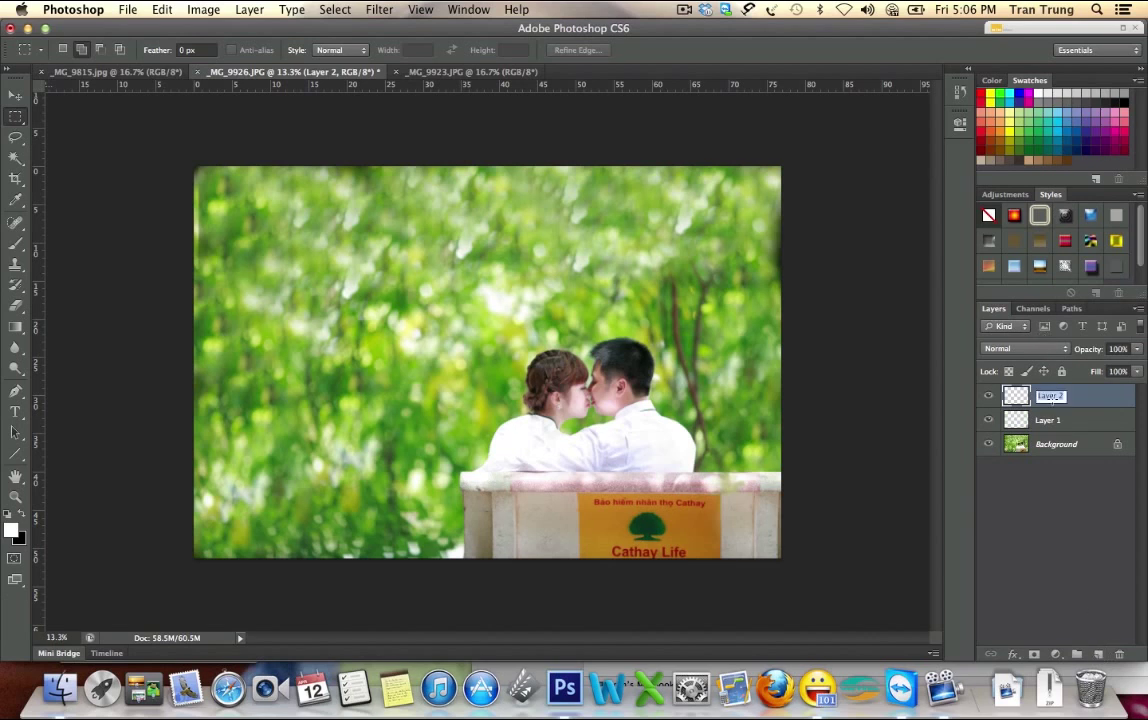
text(anh sang gia)
key(Return)
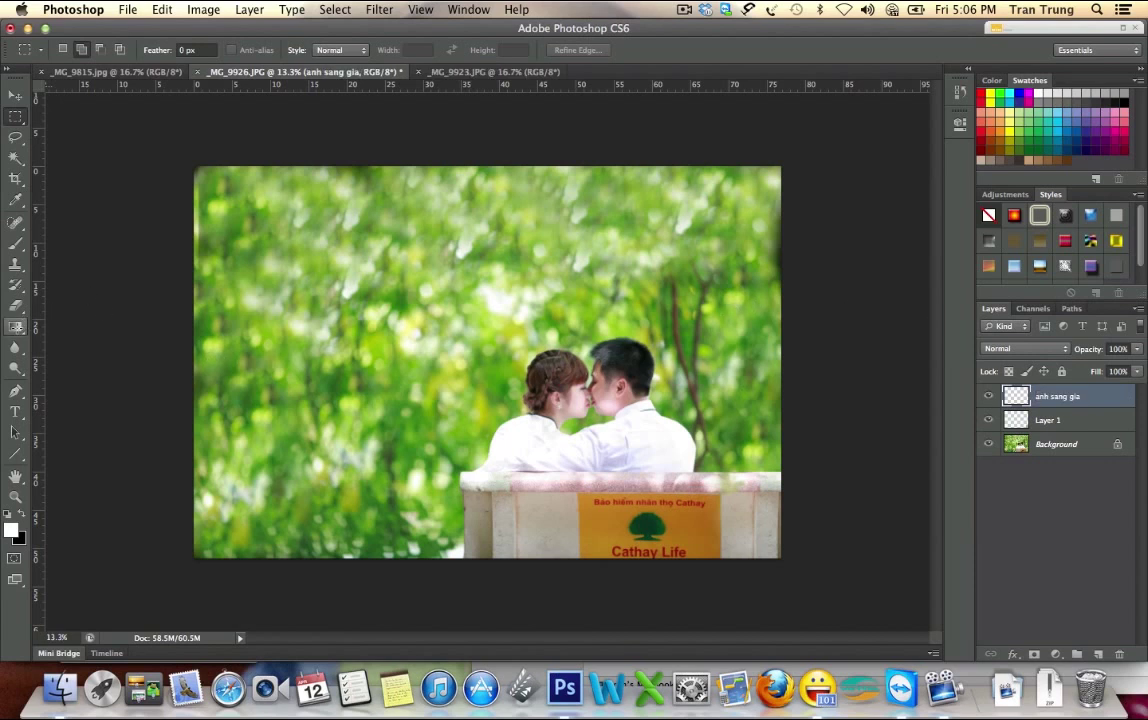
Draw a white radial Foreground to Transparent gradient from above the photo's upper-left corner diagonally toward the couple
click(16, 327)
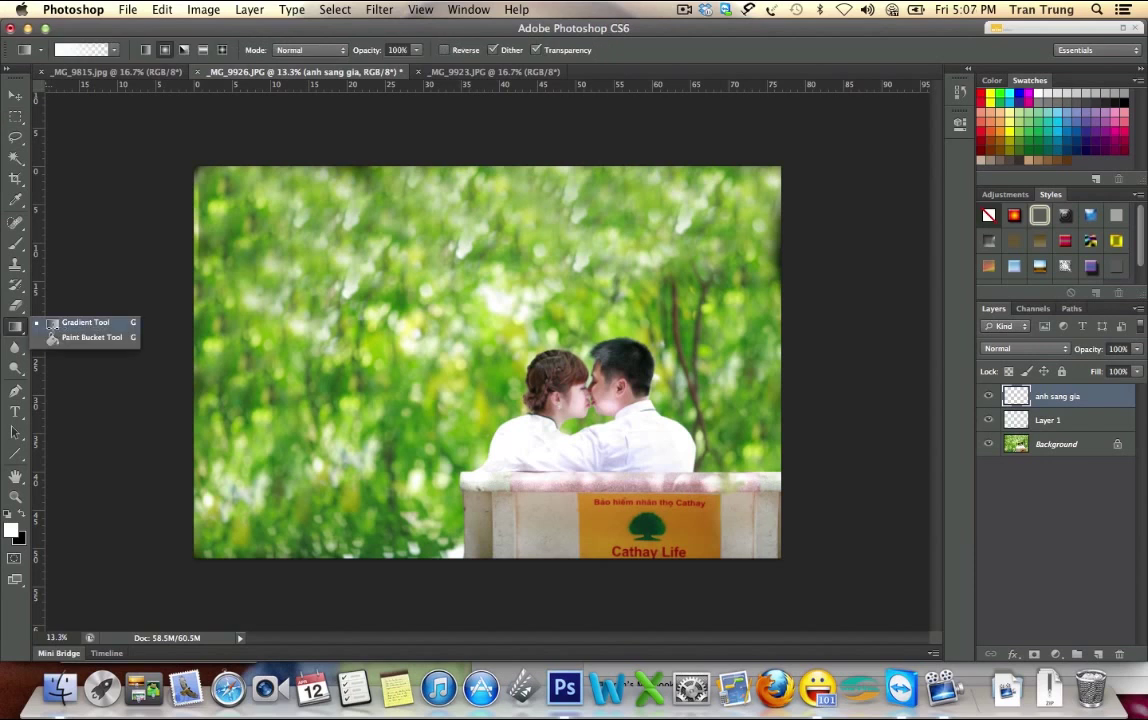
click(52, 323)
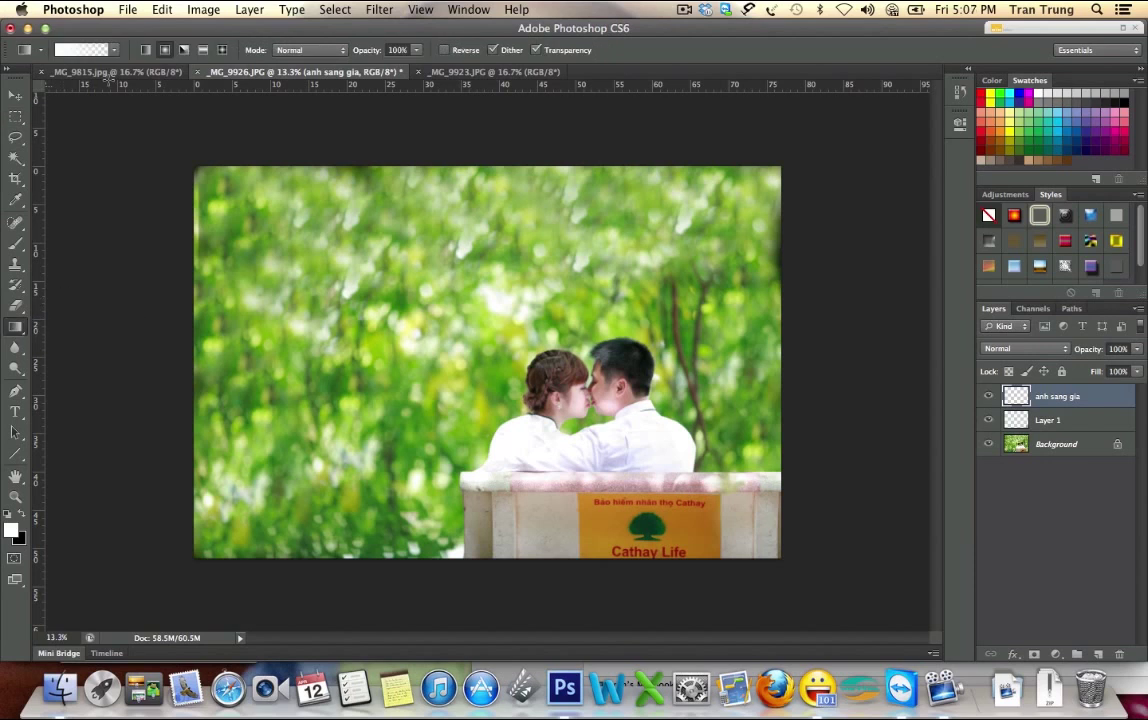
click(114, 49)
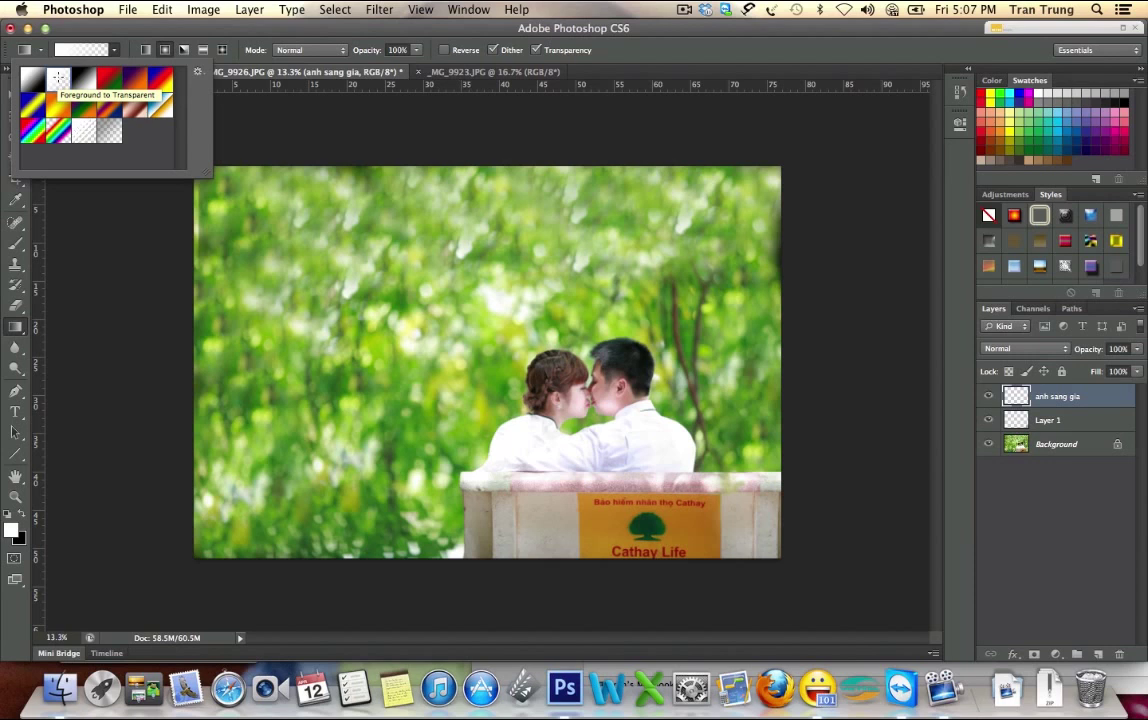
click(11, 529)
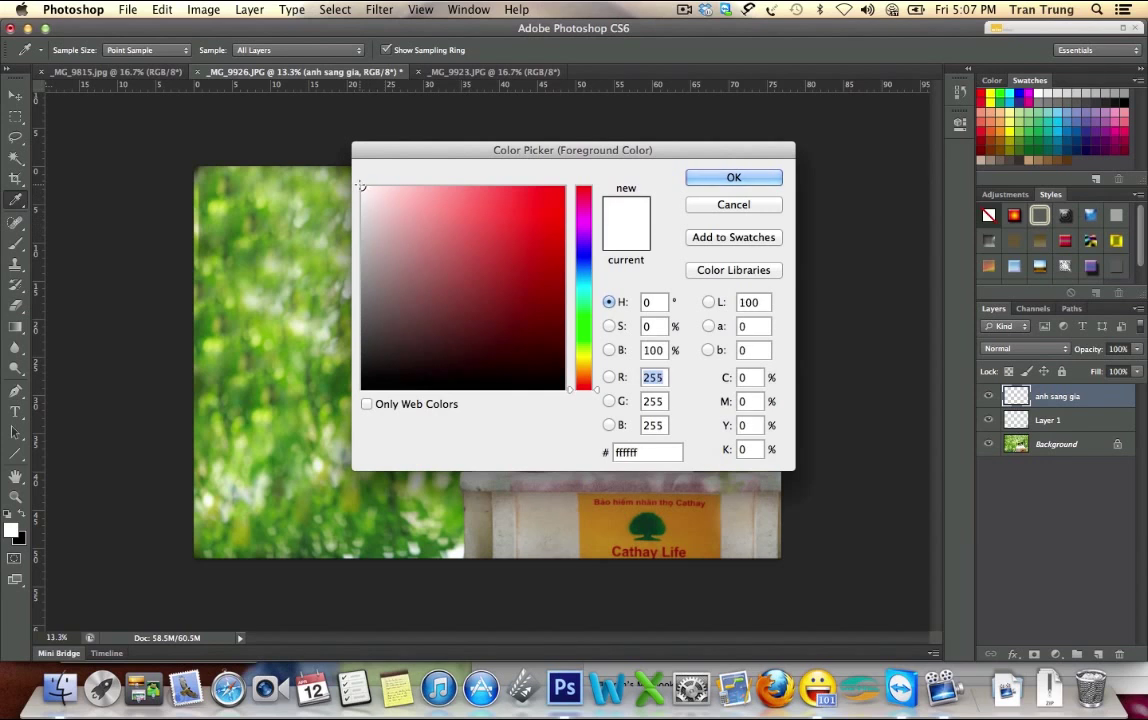
click(723, 180)
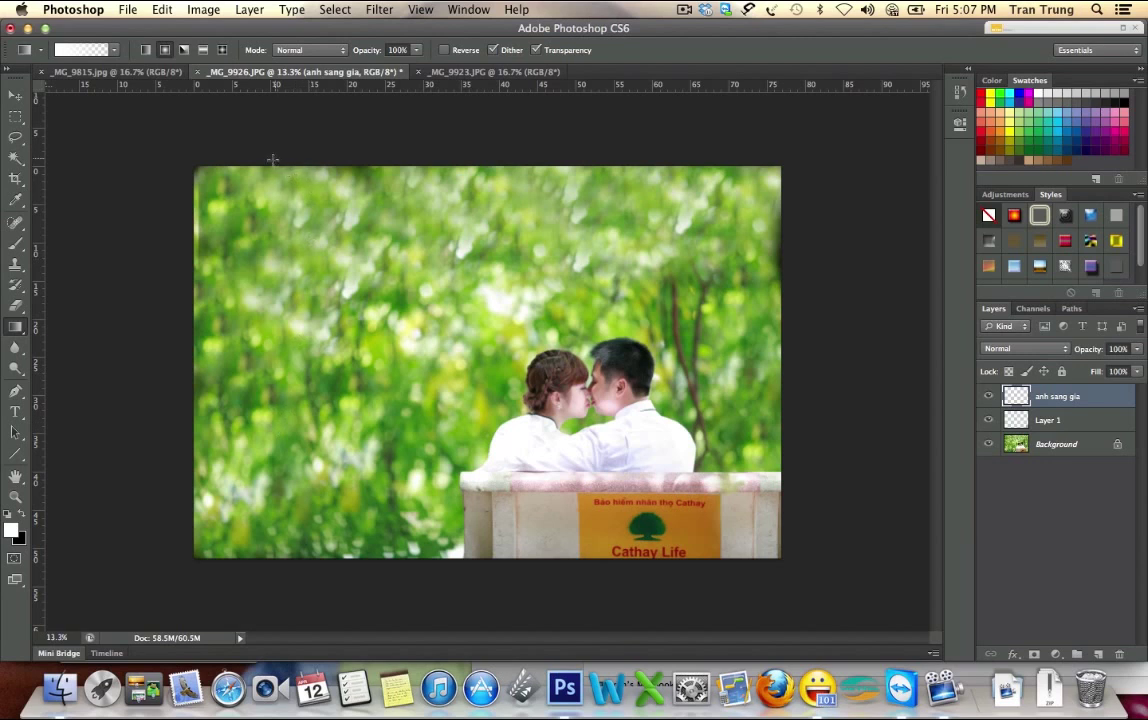
drag(250, 152, 494, 364)
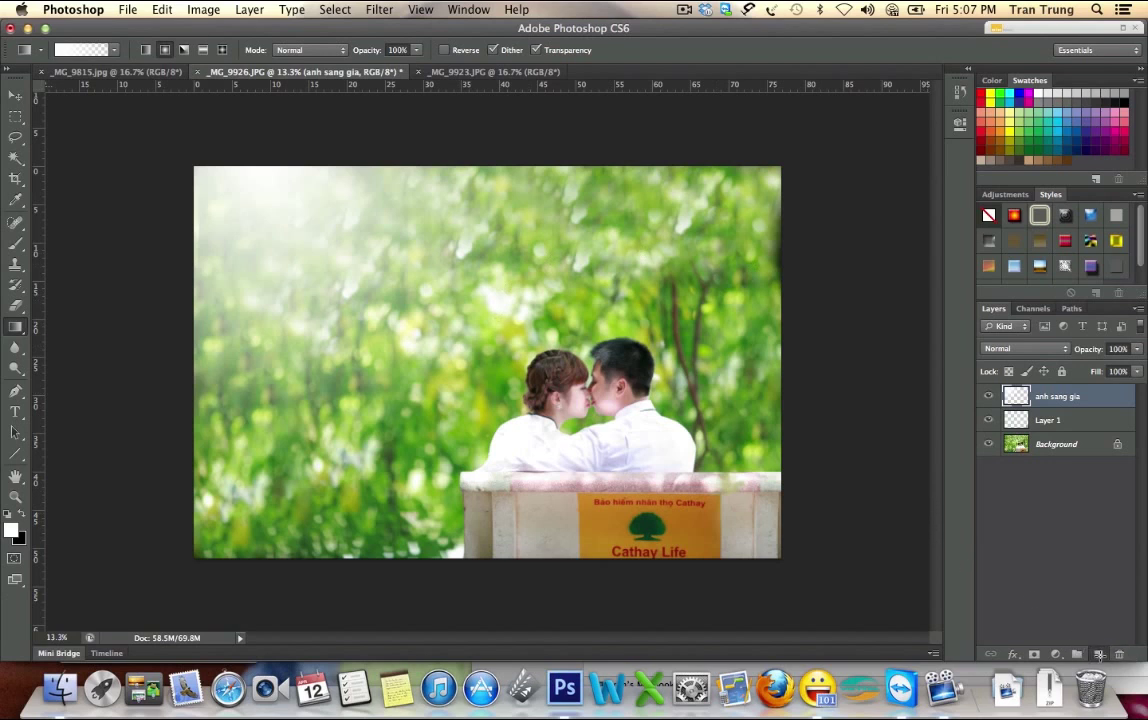
Add a new layer above "anh sang gia" and fill it entirely with black using the Paint Bucket
click(1098, 655)
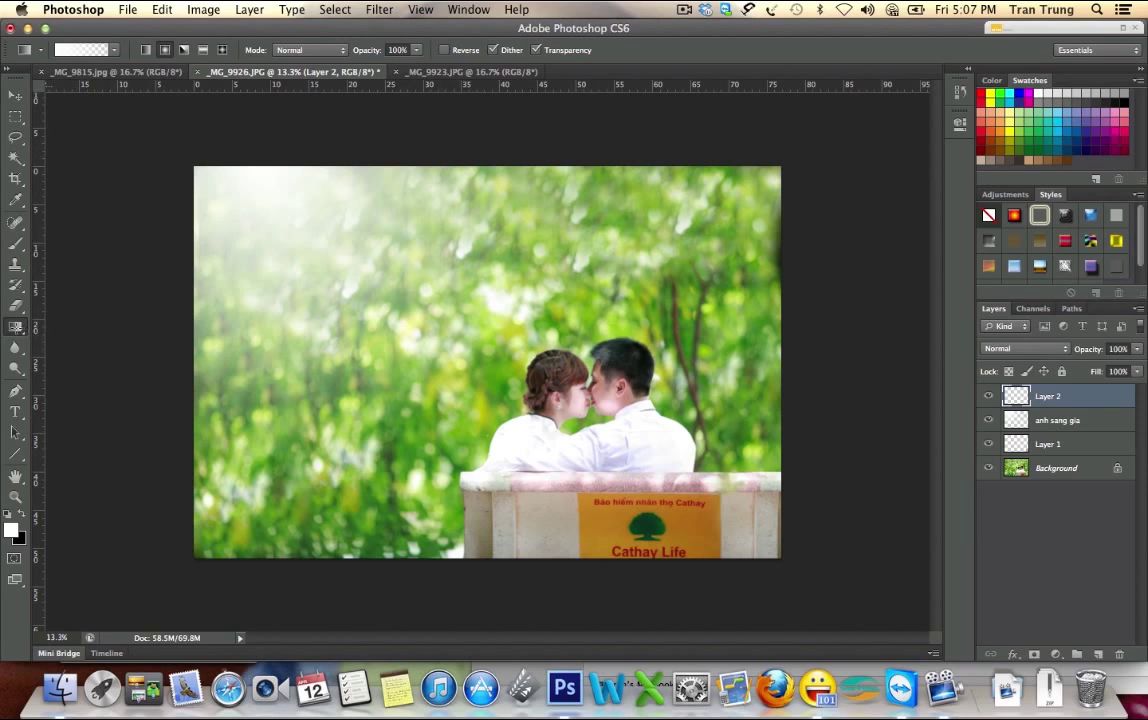
click(15, 327)
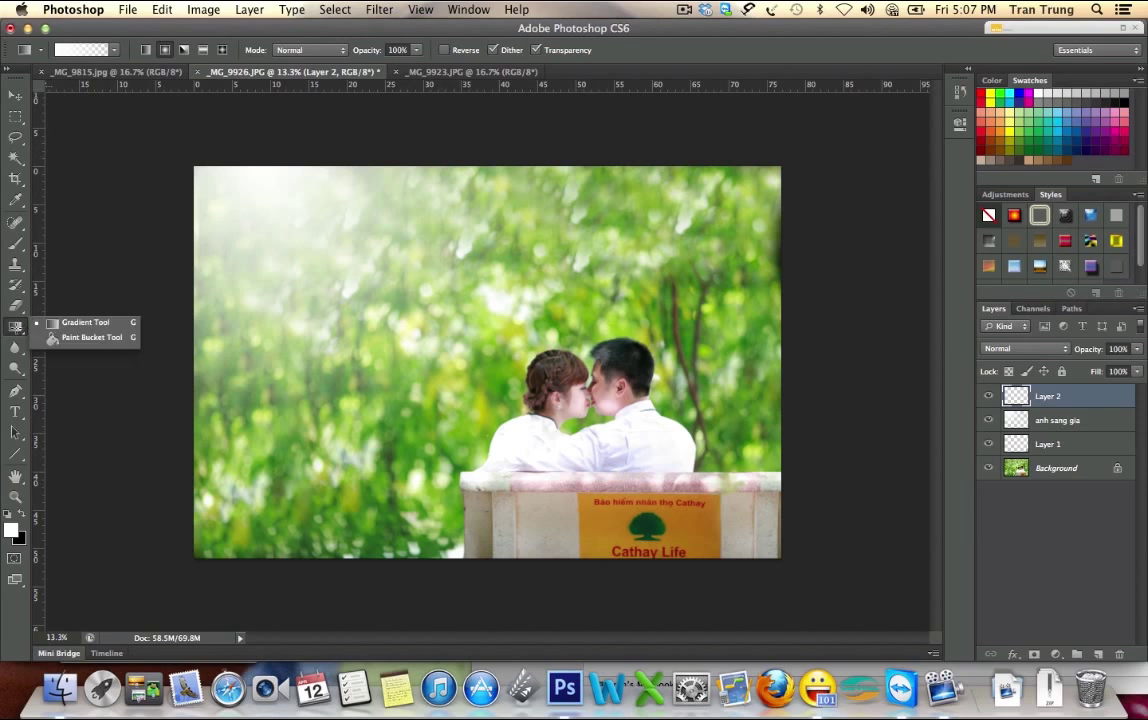
click(80, 339)
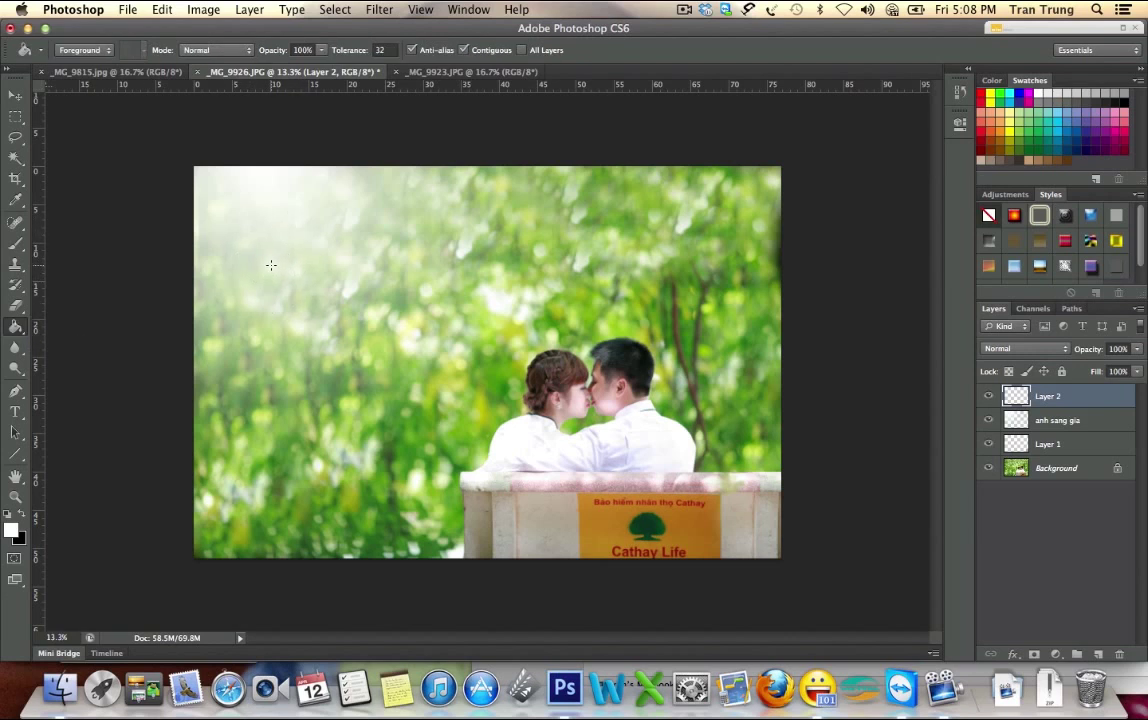
click(270, 265)
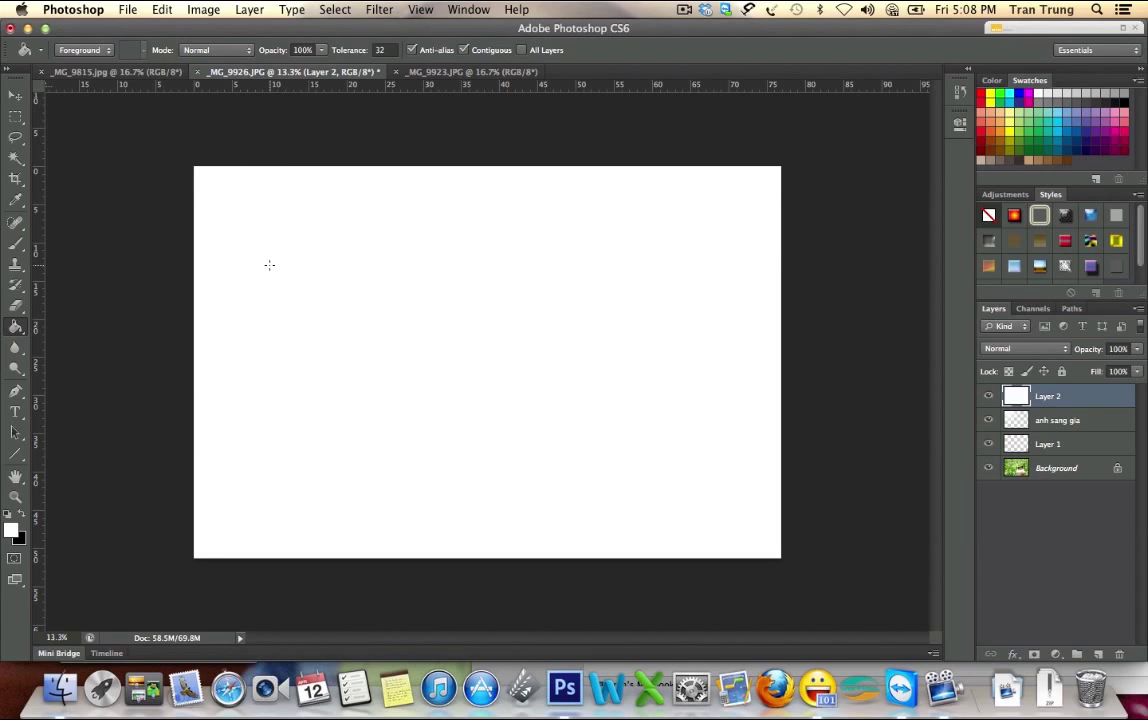
click(22, 512)
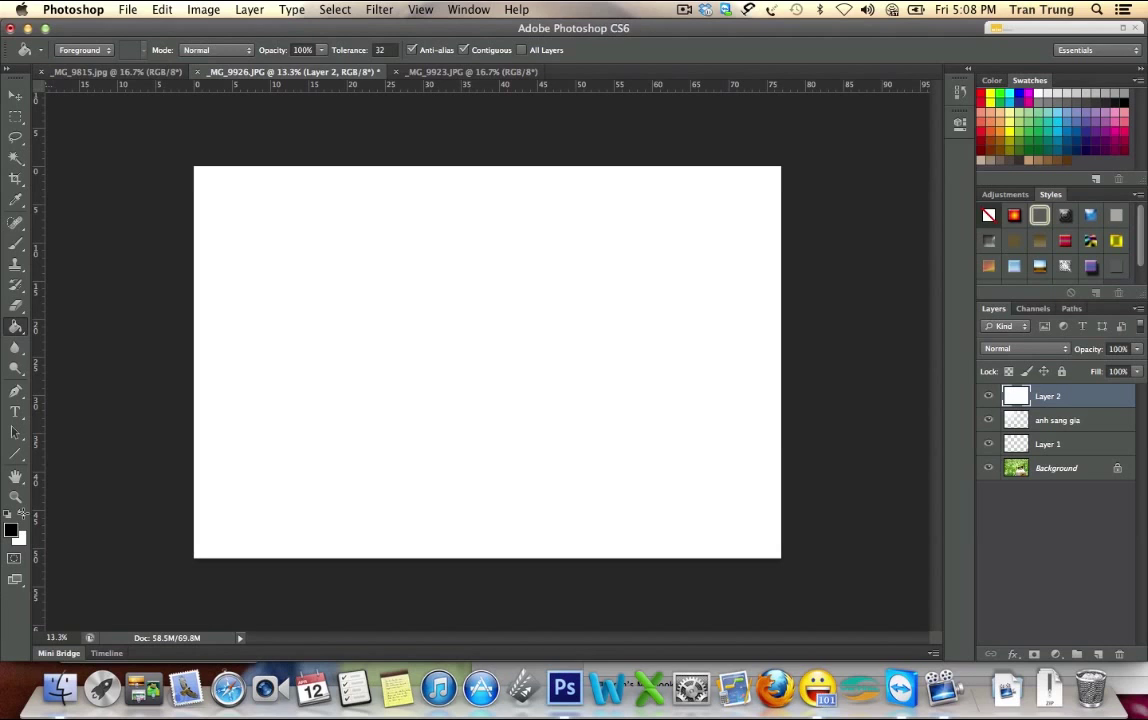
click(365, 326)
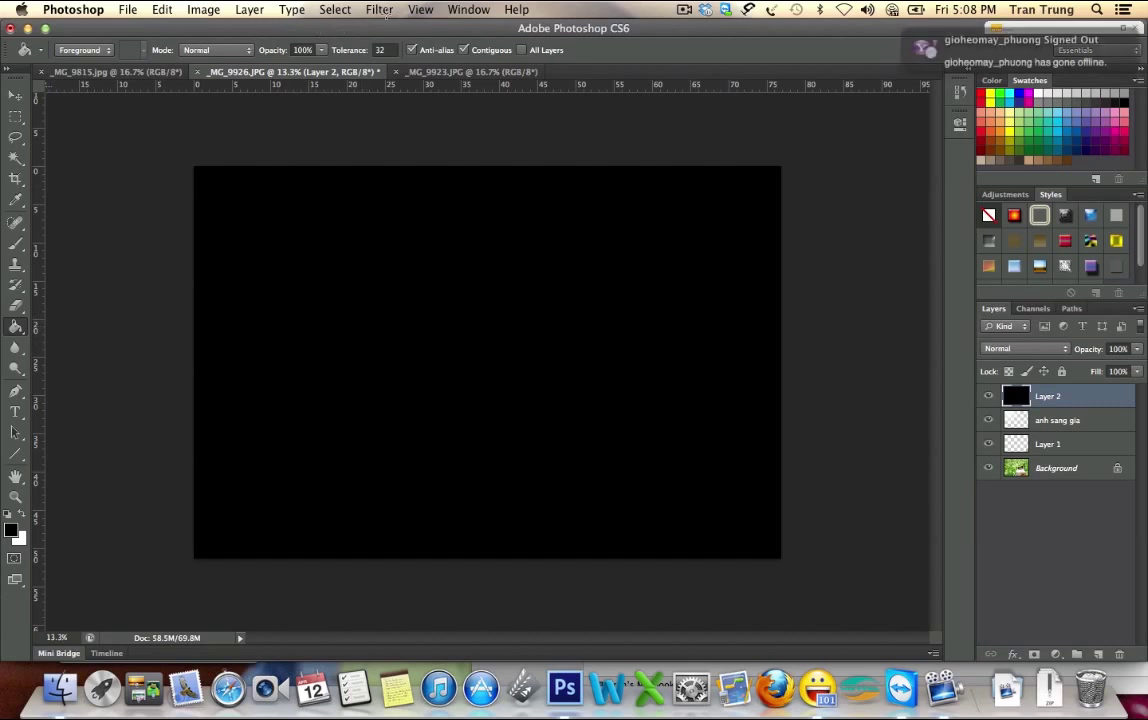
Render a Lens Flare on the black layer with the 50-300mm Zoom lens type and 117% brightness
click(381, 10)
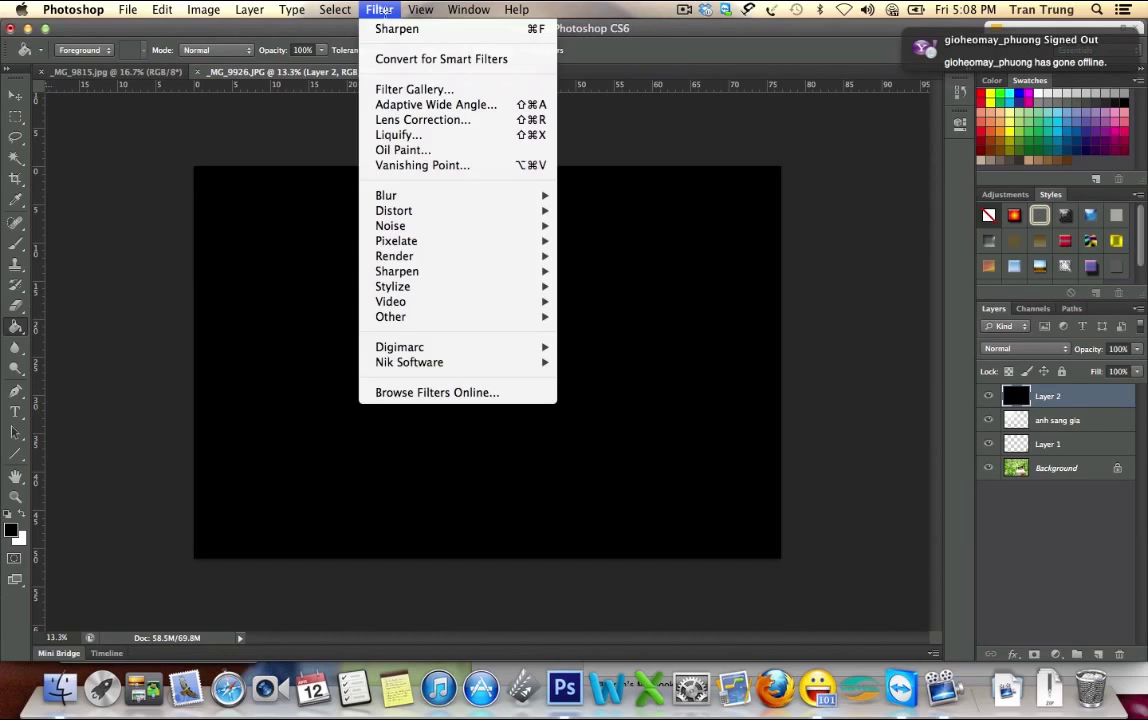
mouse_move(405, 256)
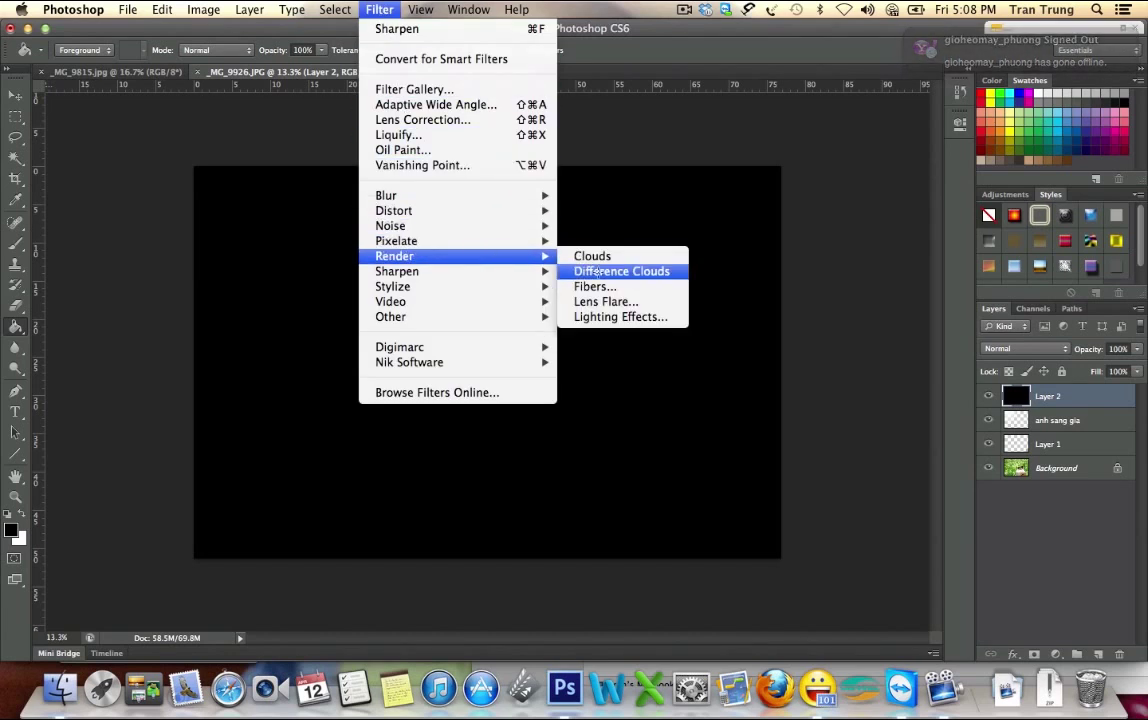
click(600, 302)
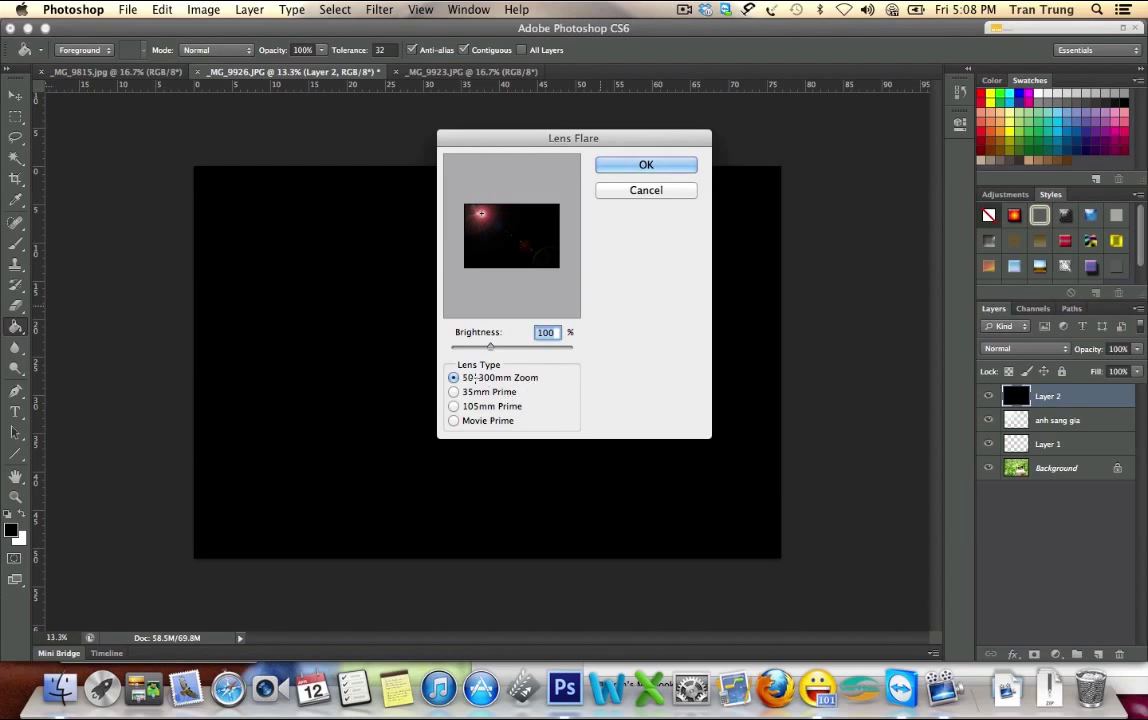
click(480, 392)
click(480, 406)
click(480, 420)
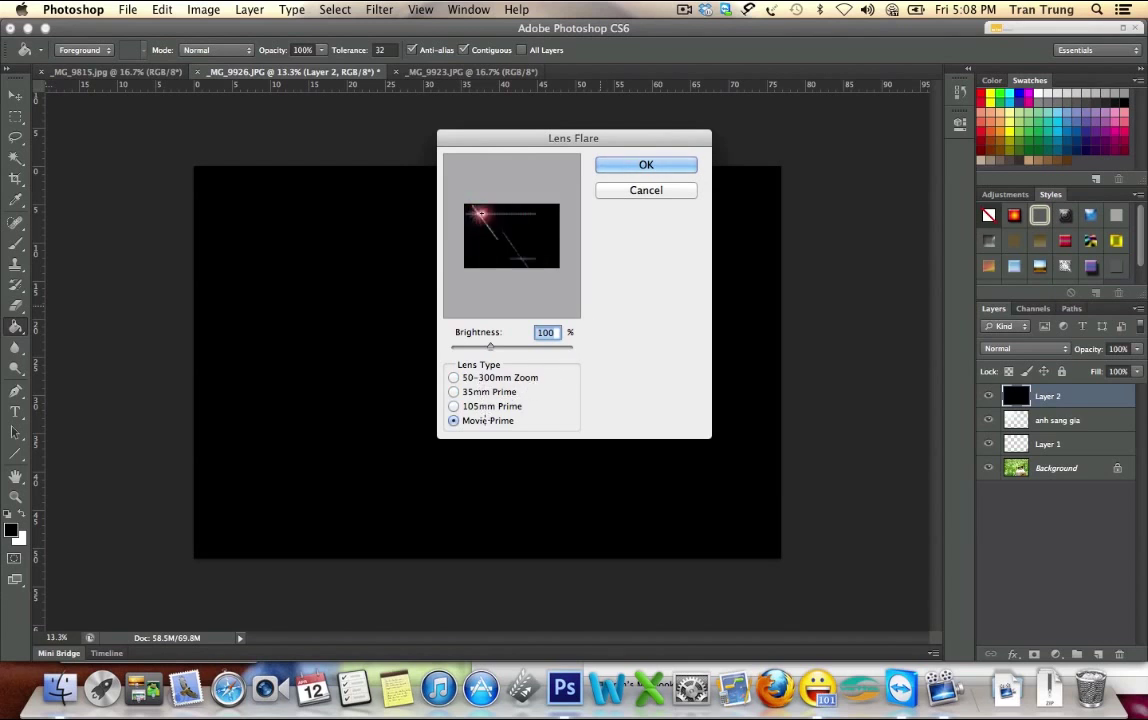
click(480, 406)
click(483, 392)
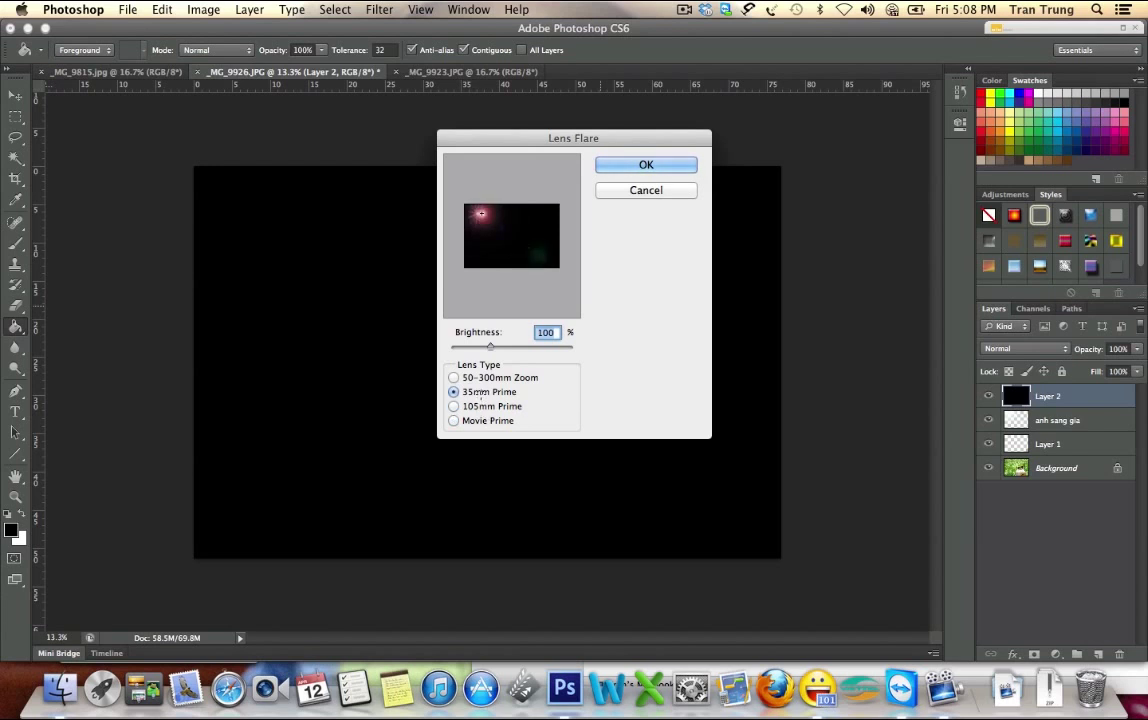
click(480, 378)
drag(490, 346, 498, 347)
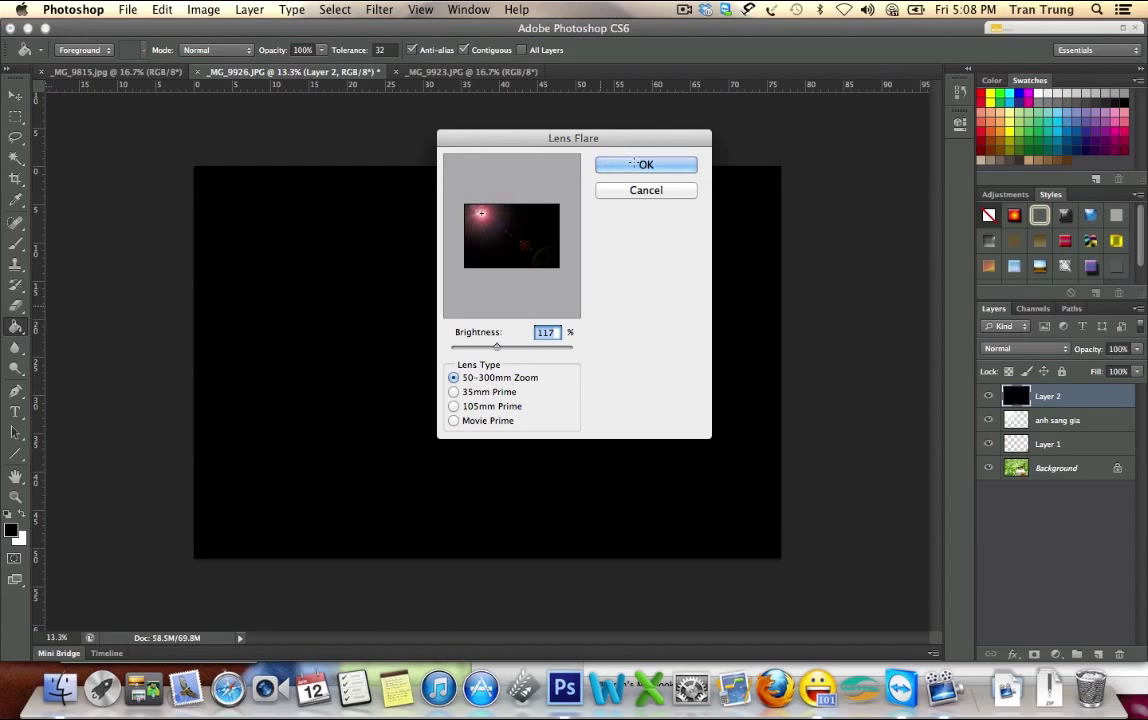
click(634, 163)
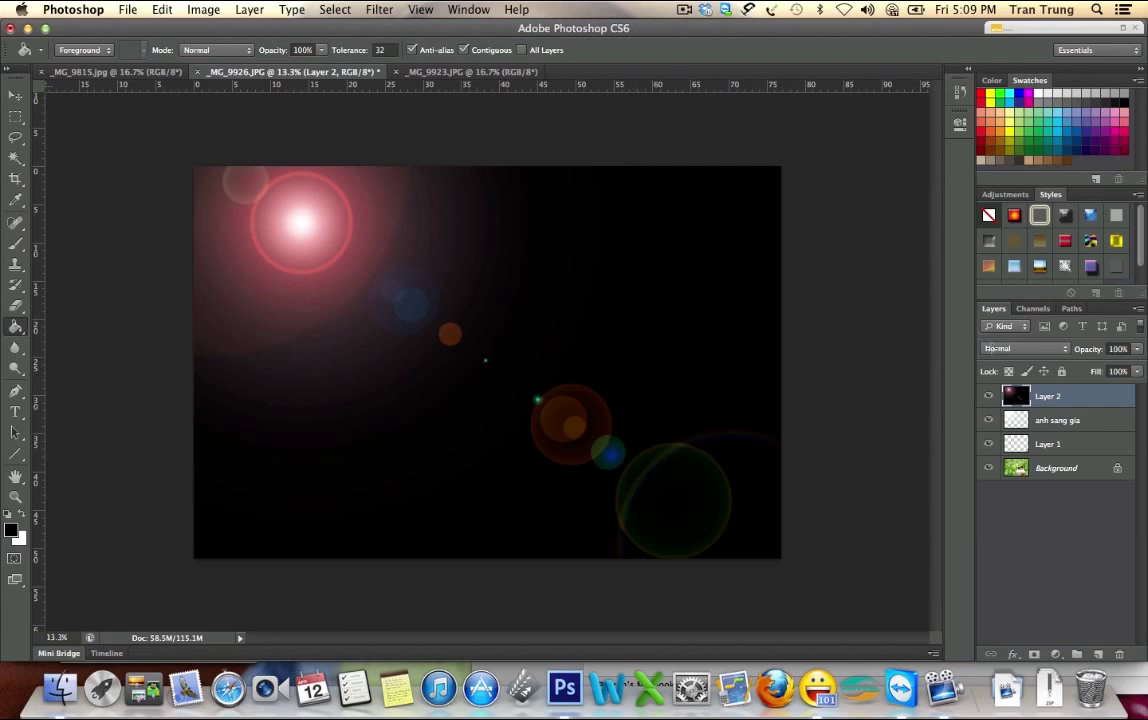
Set the lens flare layer's blend mode to Screen and compare the photo with the flare hidden and shown
click(993, 349)
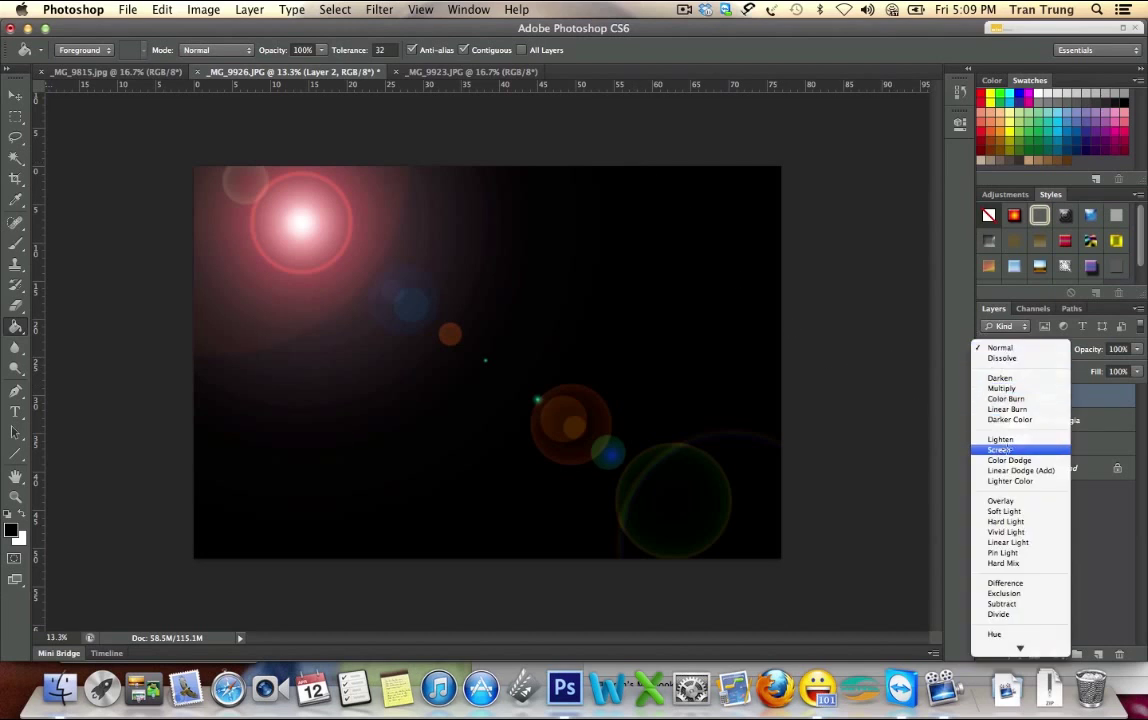
click(1010, 448)
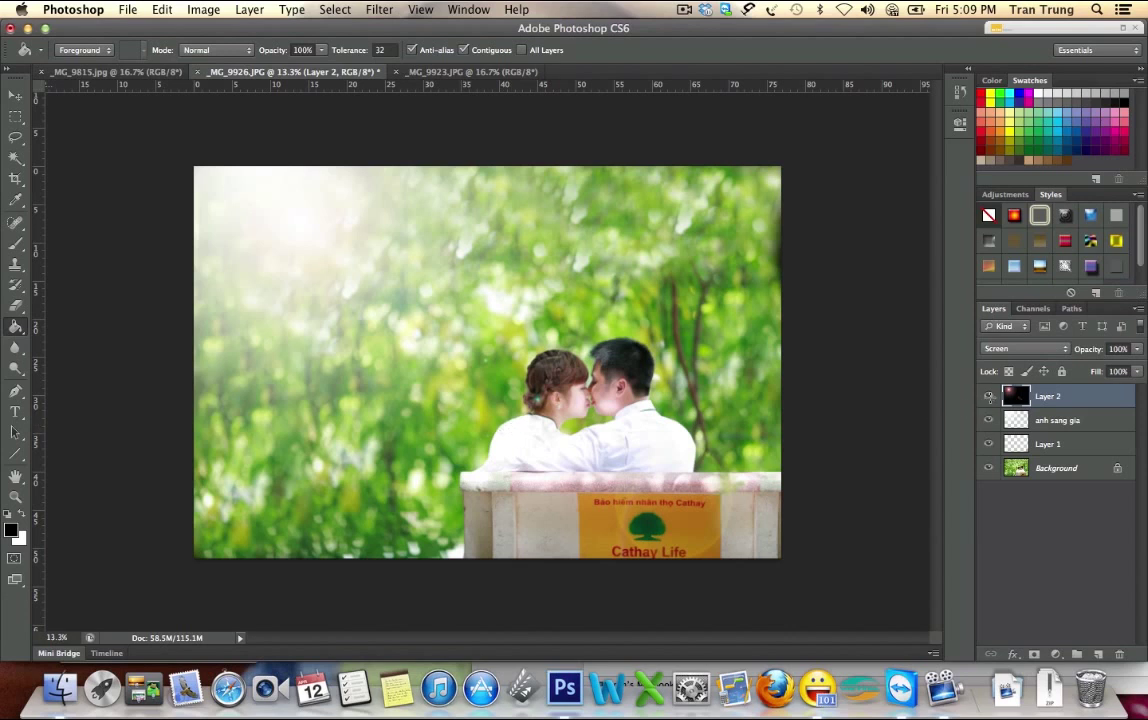
click(988, 397)
click(988, 397)
click(988, 397)
click(989, 397)
click(989, 397)
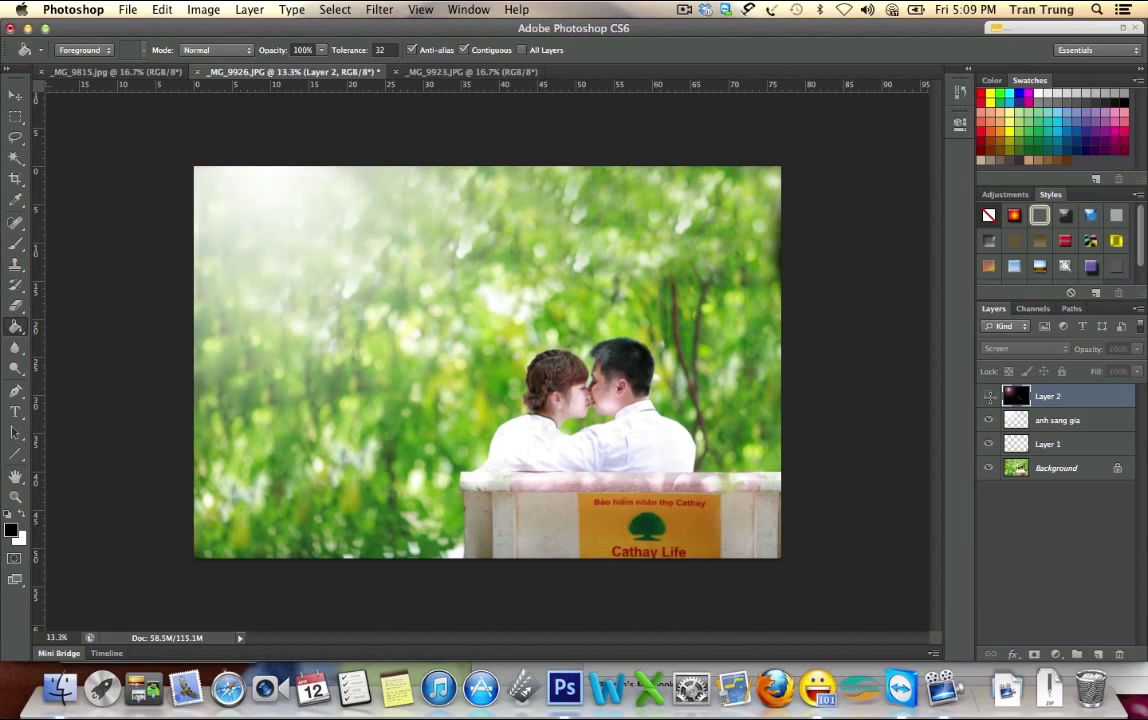
click(989, 397)
click(988, 397)
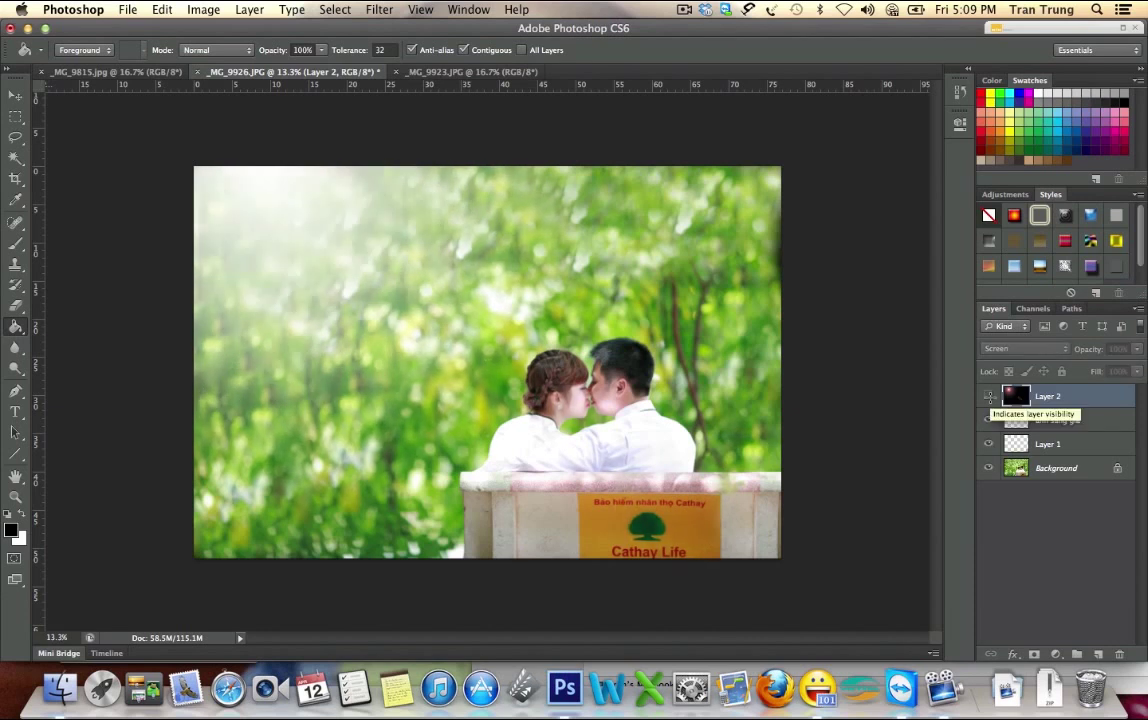
click(988, 397)
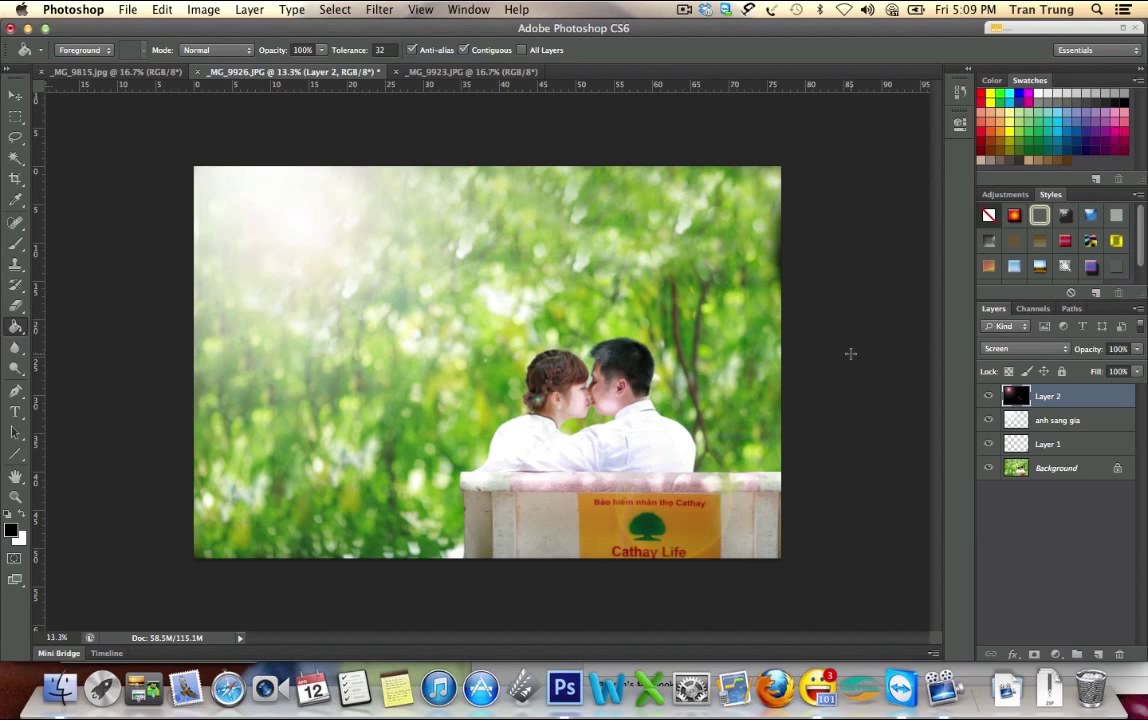
Add a Hue/Saturation adjustment layer above the flare layer and set the Greens saturation to -100
click(1056, 654)
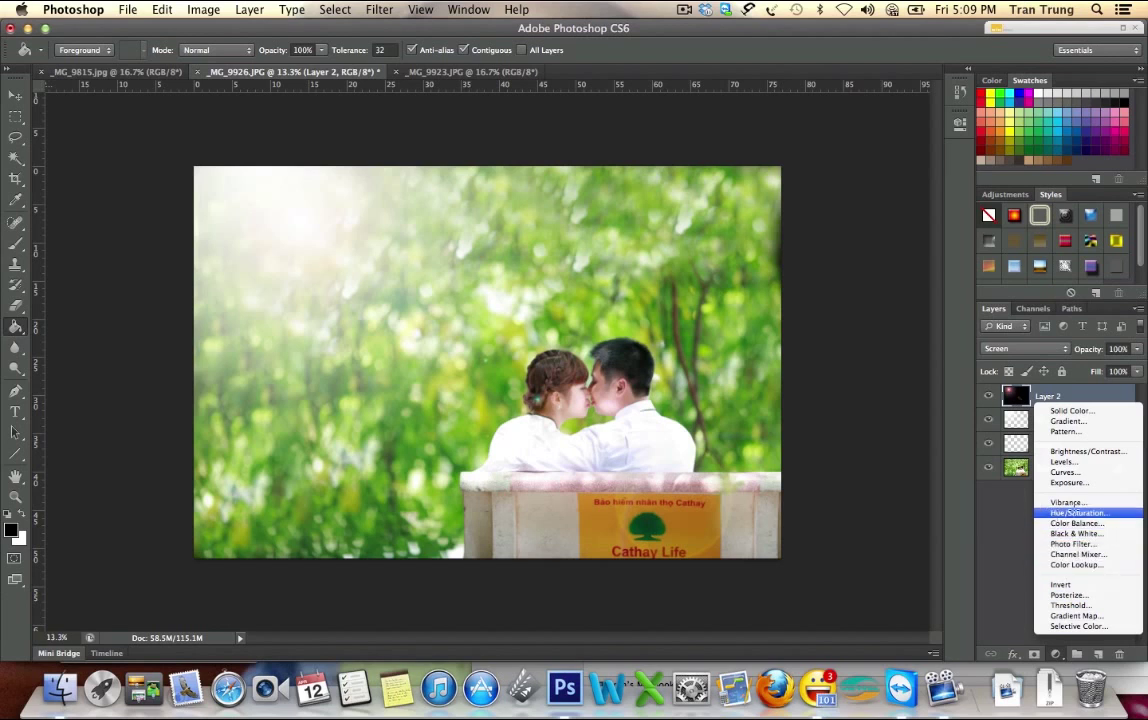
click(1094, 511)
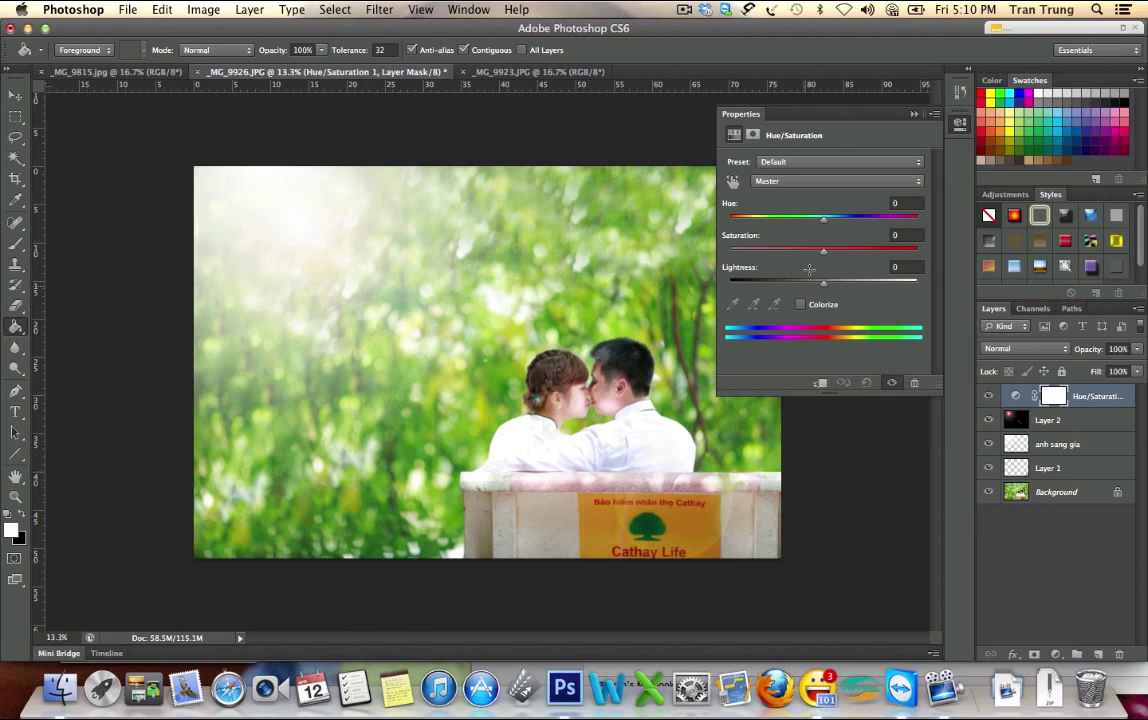
click(778, 181)
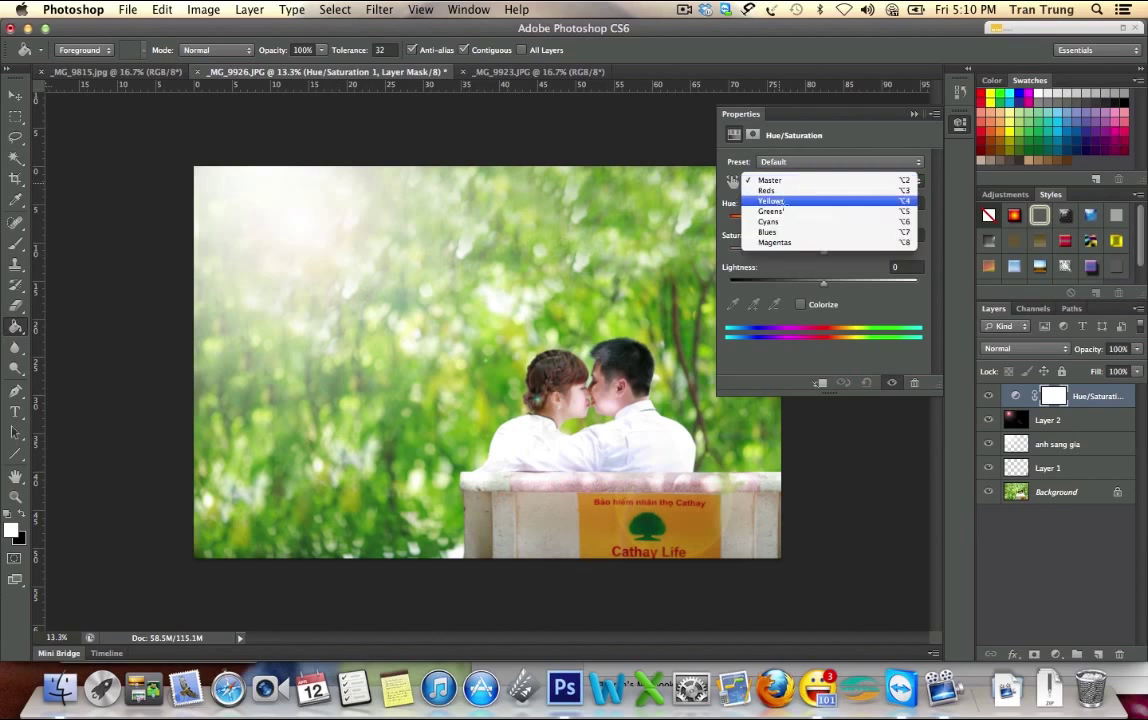
key(Escape)
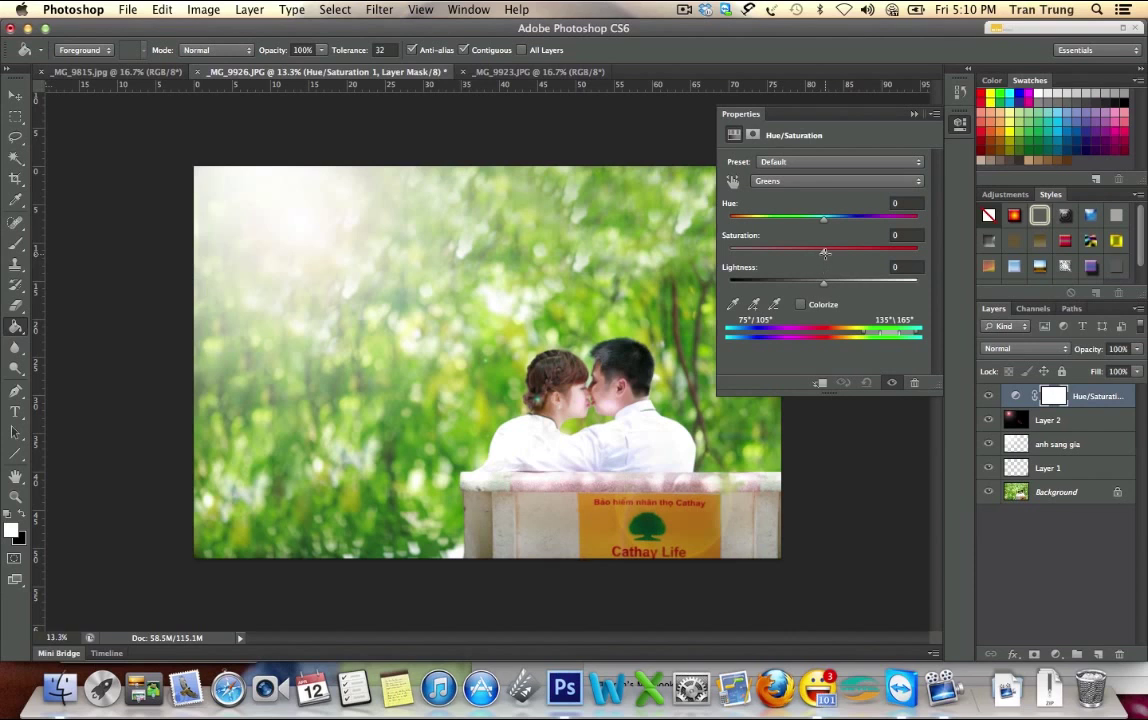
drag(825, 252, 707, 253)
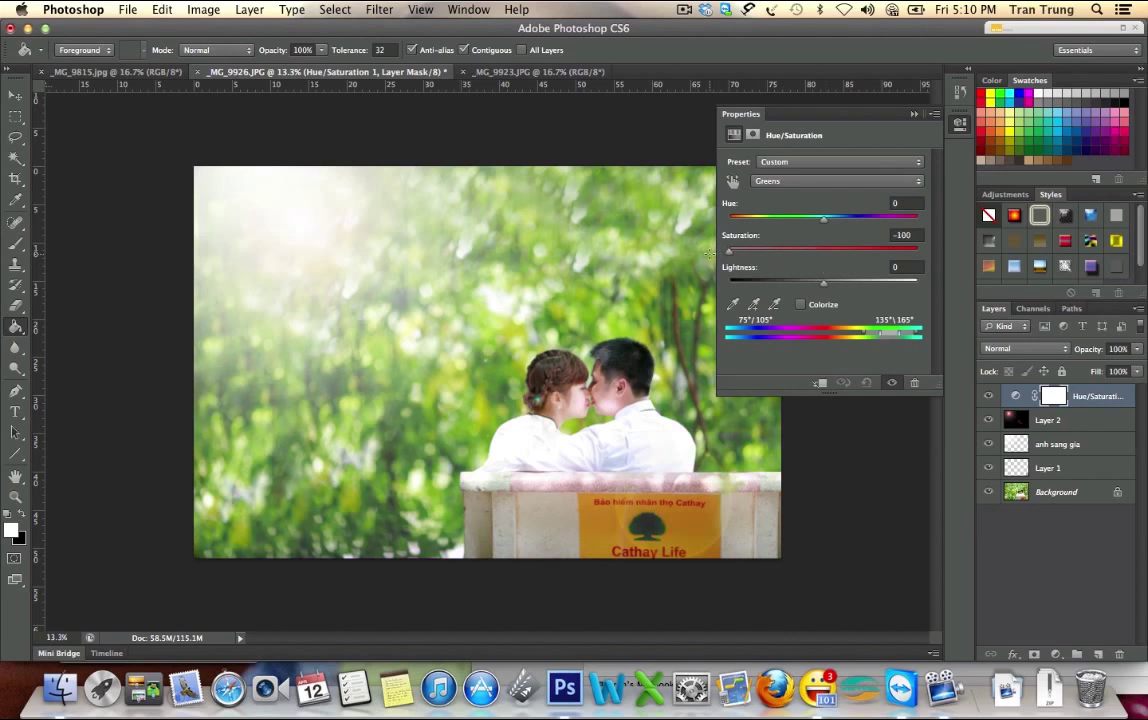
Set the saturation of both the Blues and the Yellows to -100 in the Hue/Saturation adjustment
click(765, 181)
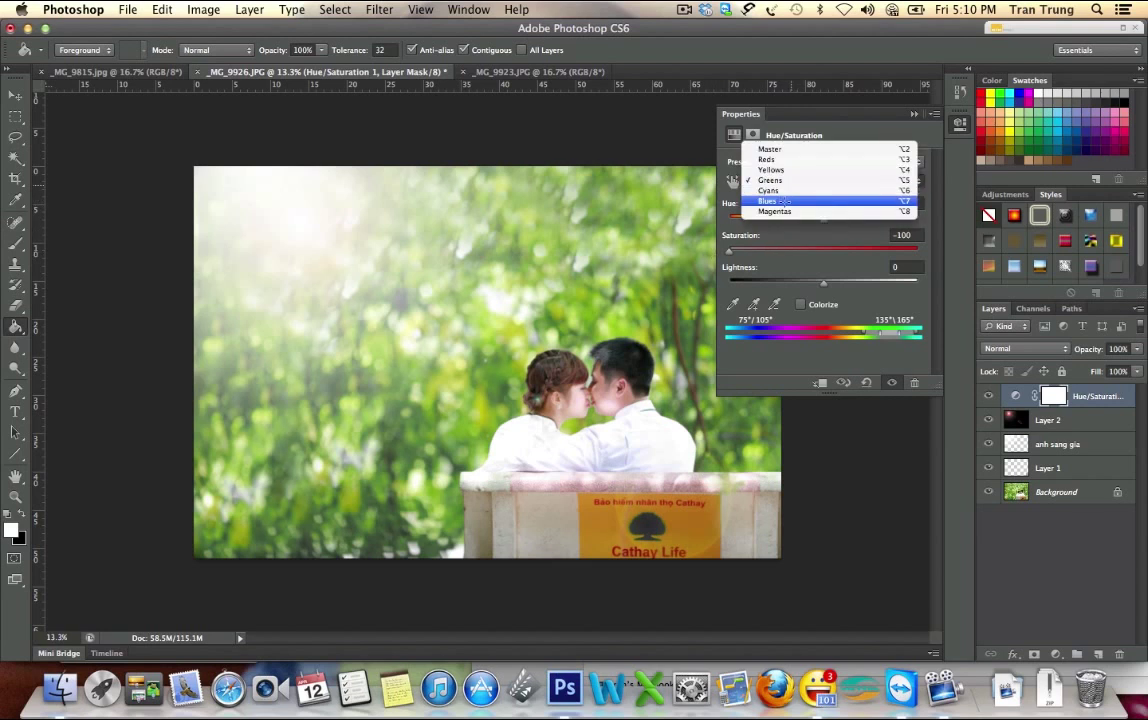
click(778, 201)
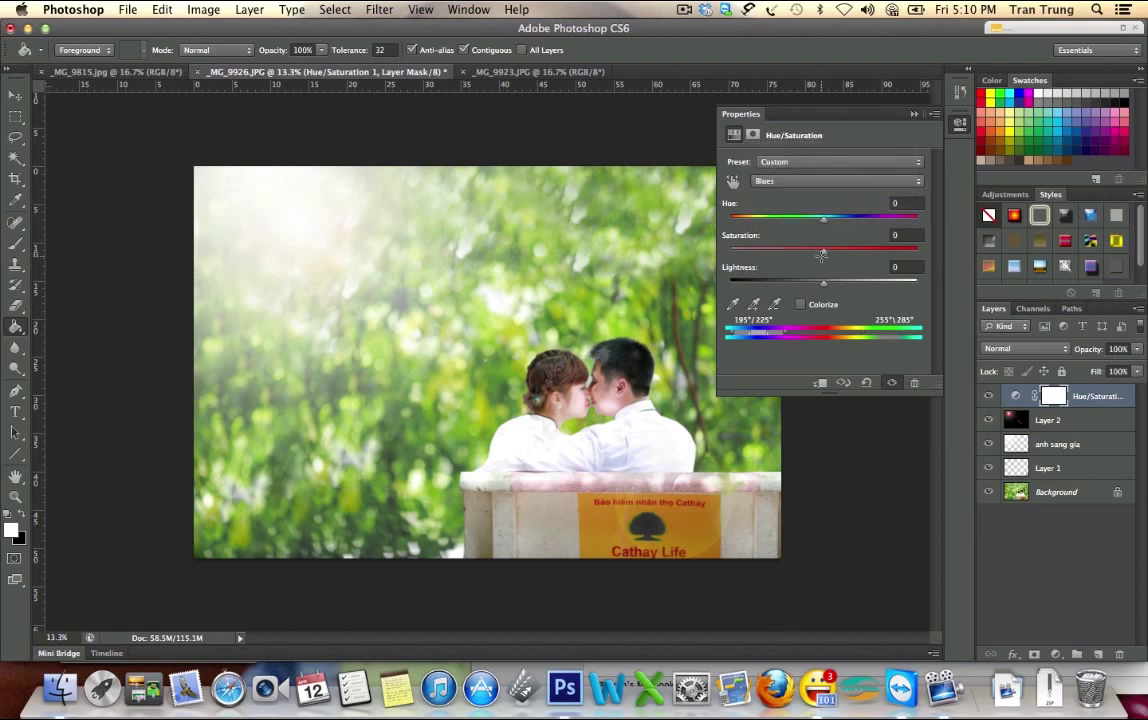
drag(822, 250, 692, 256)
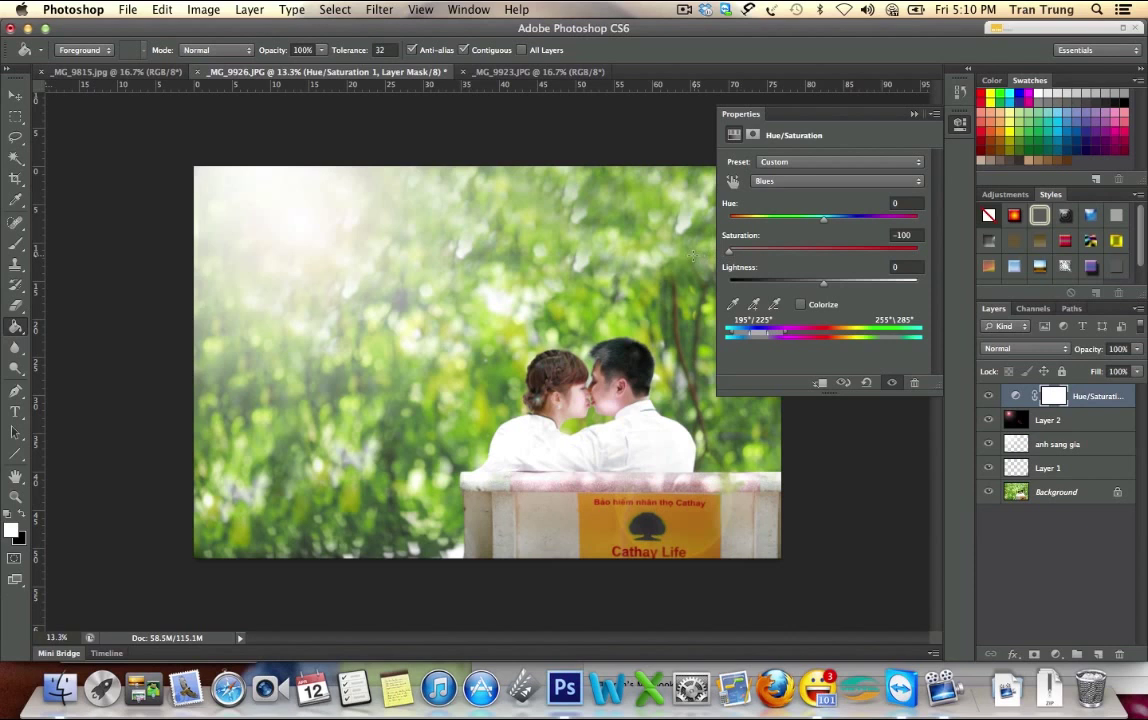
click(760, 181)
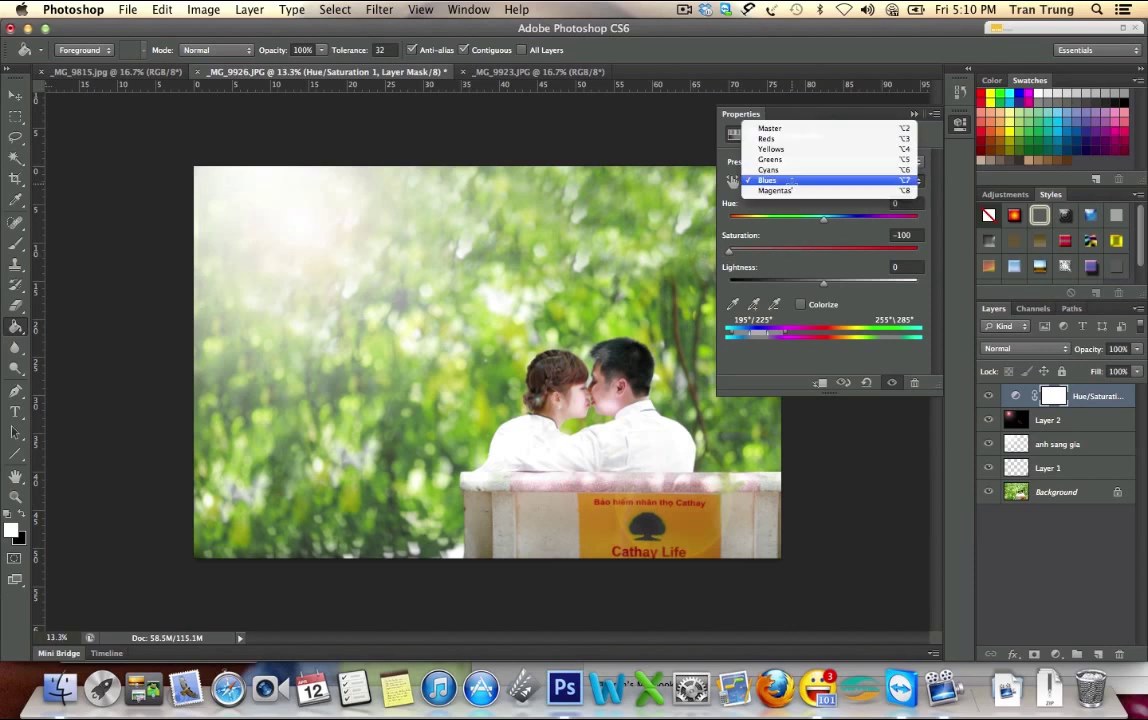
click(790, 149)
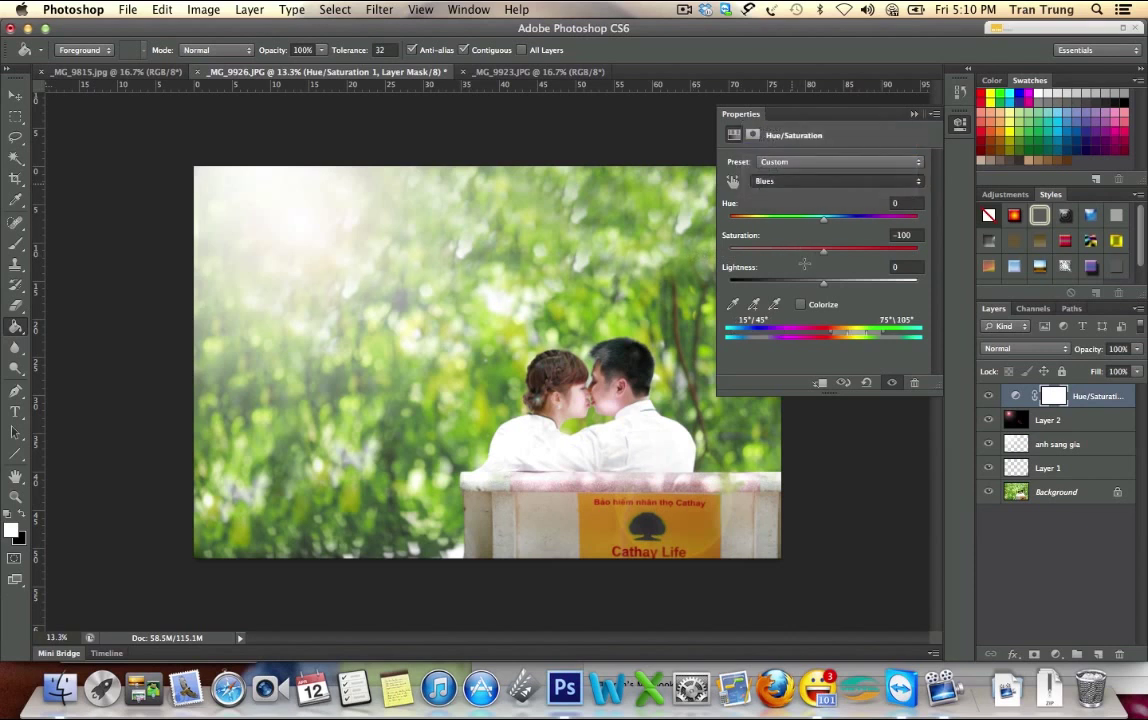
drag(826, 247, 706, 253)
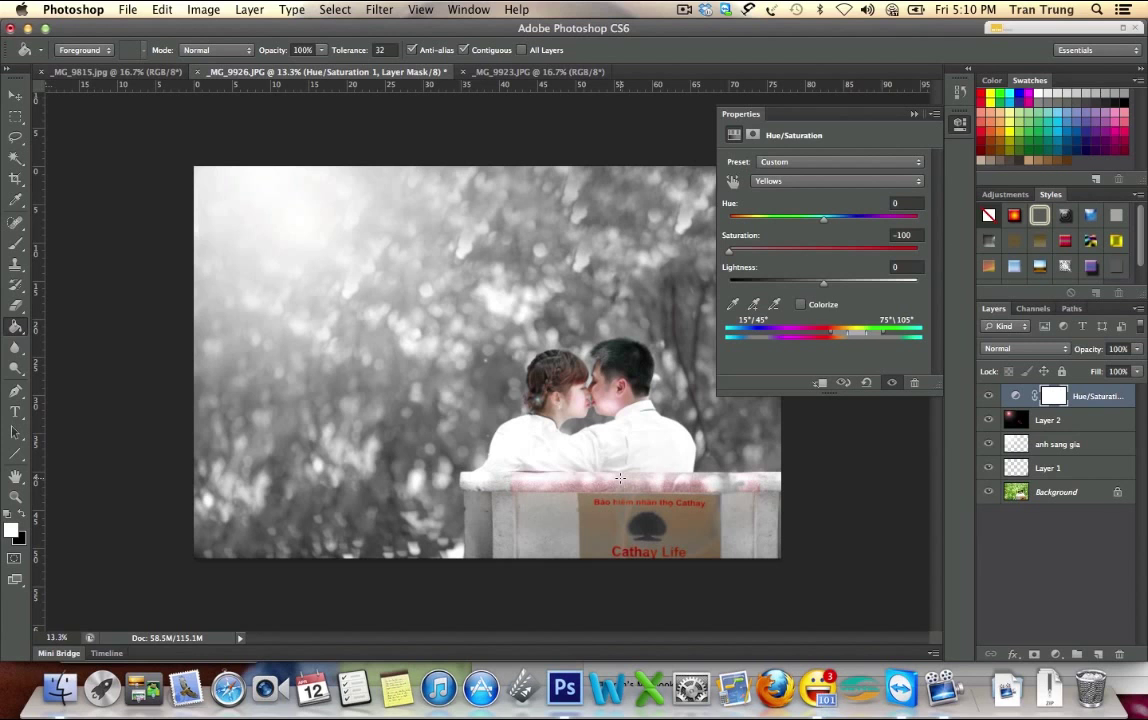
key(super+2)
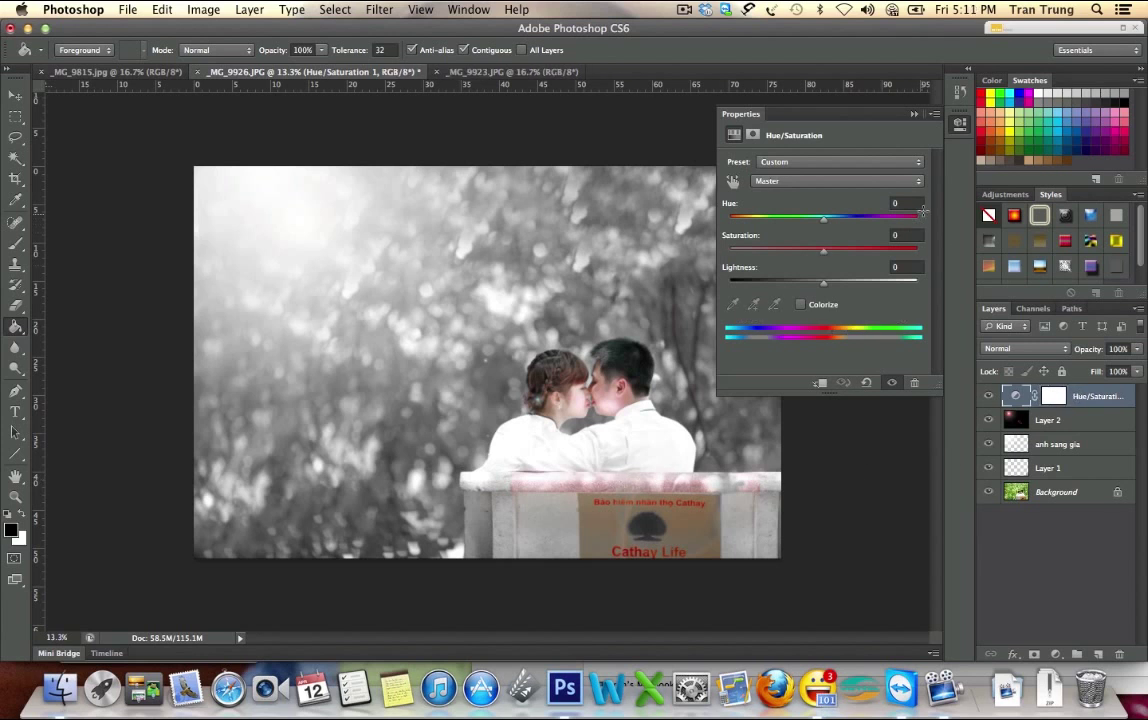
click(913, 112)
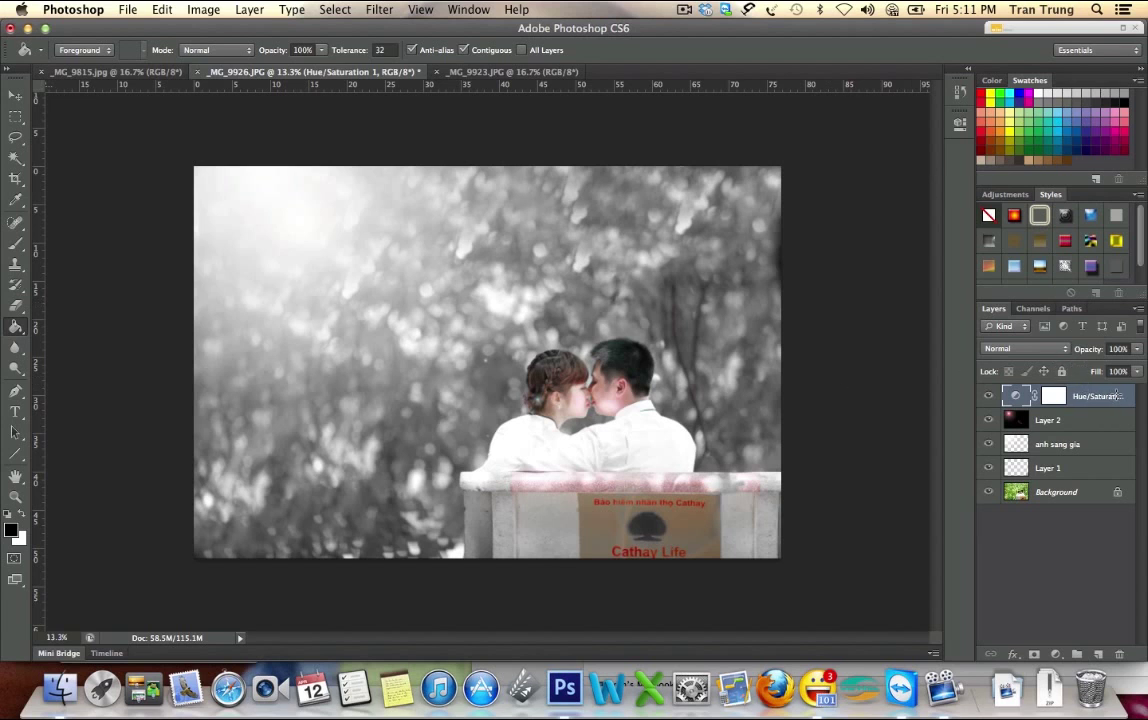
Lower the Hue/Saturation adjustment layer's opacity to 50%
click(1137, 348)
click(1117, 349)
text(50)
key(Return)
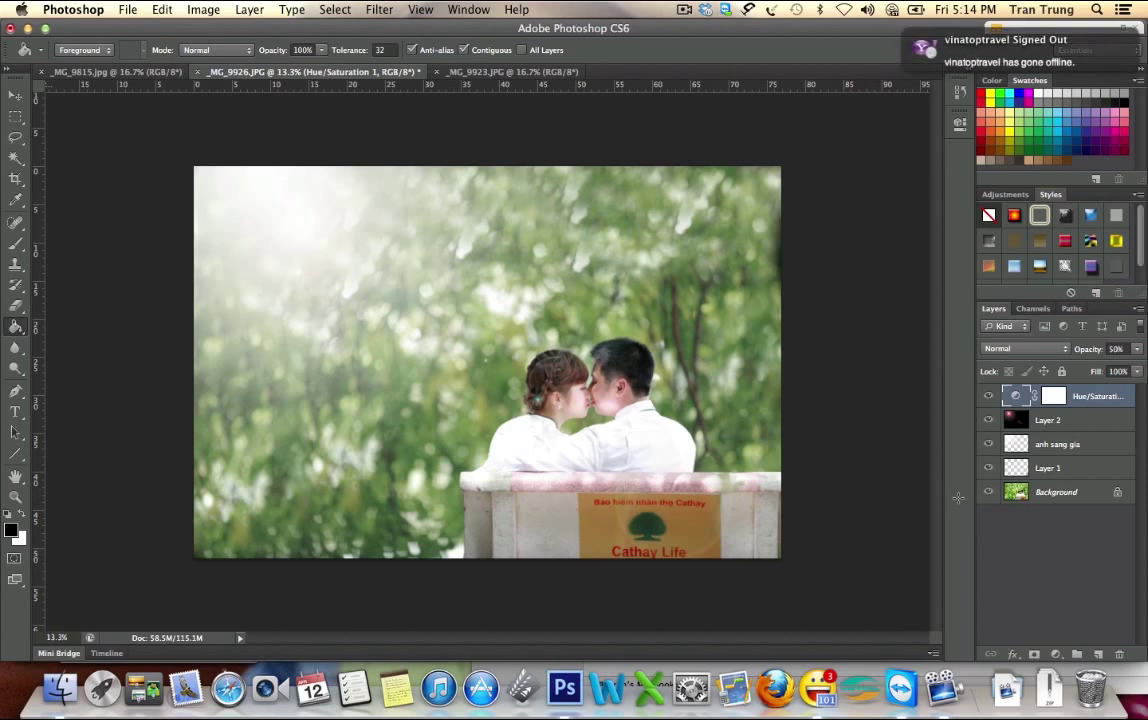
Hide all layers above the Background, then make a rectangular selection around the orange Cathay Life sign on the Background layer
drag(990, 396, 991, 468)
click(1050, 492)
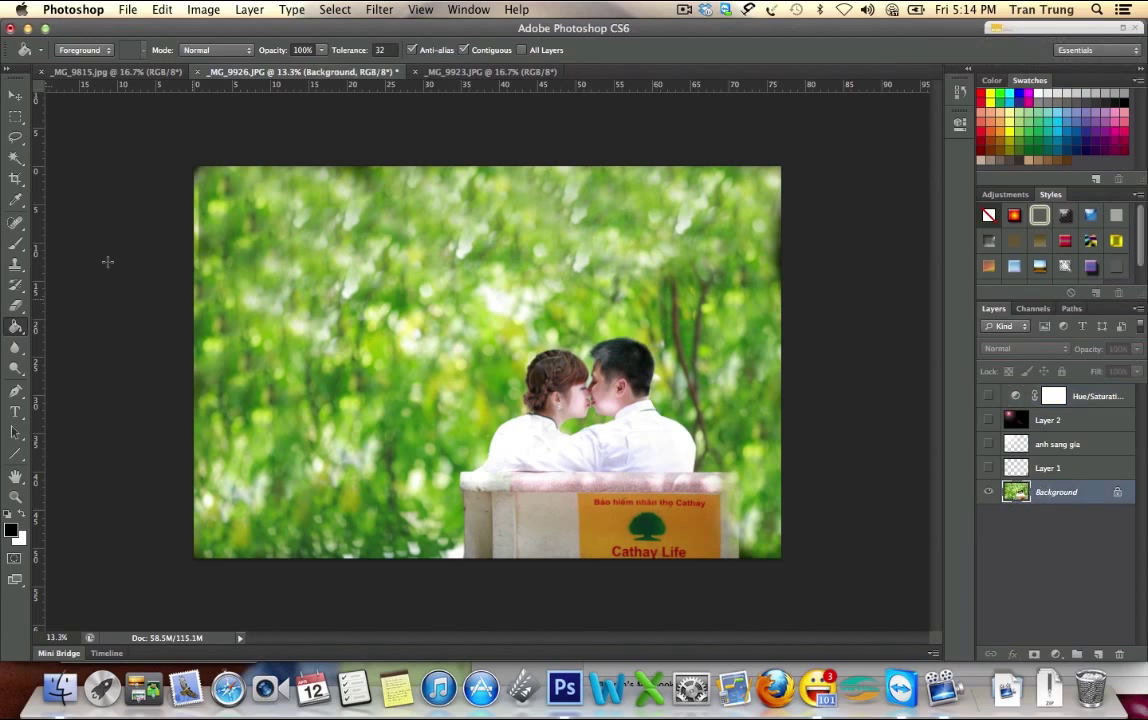
click(15, 117)
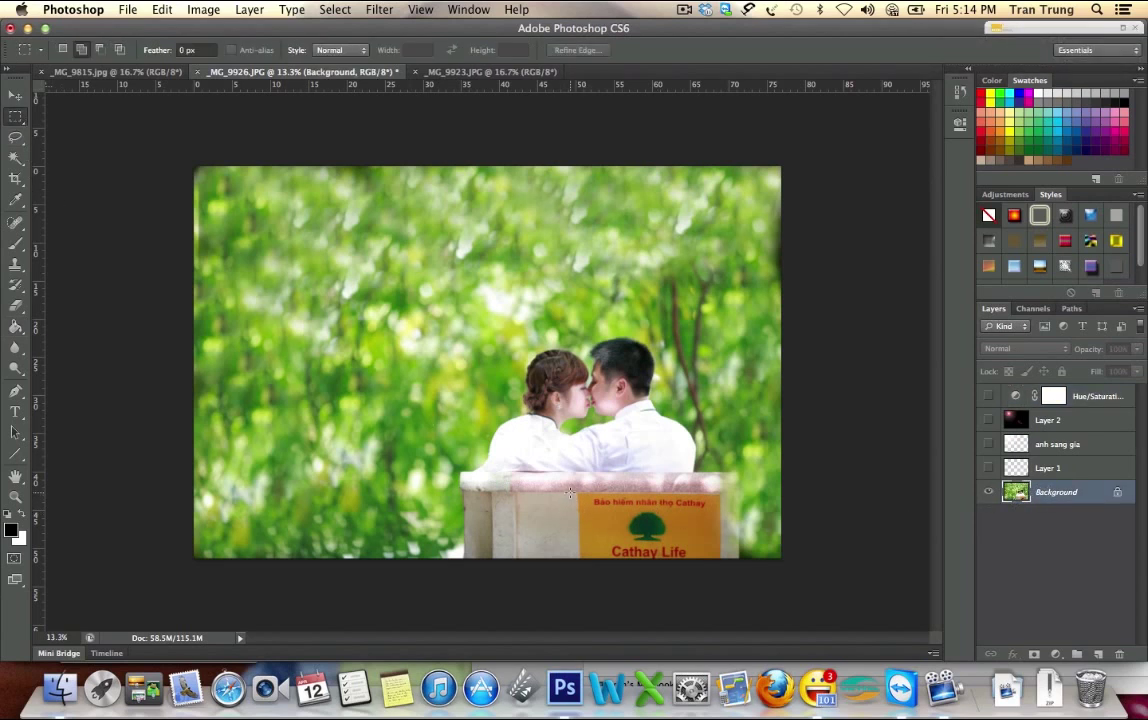
drag(570, 492, 722, 556)
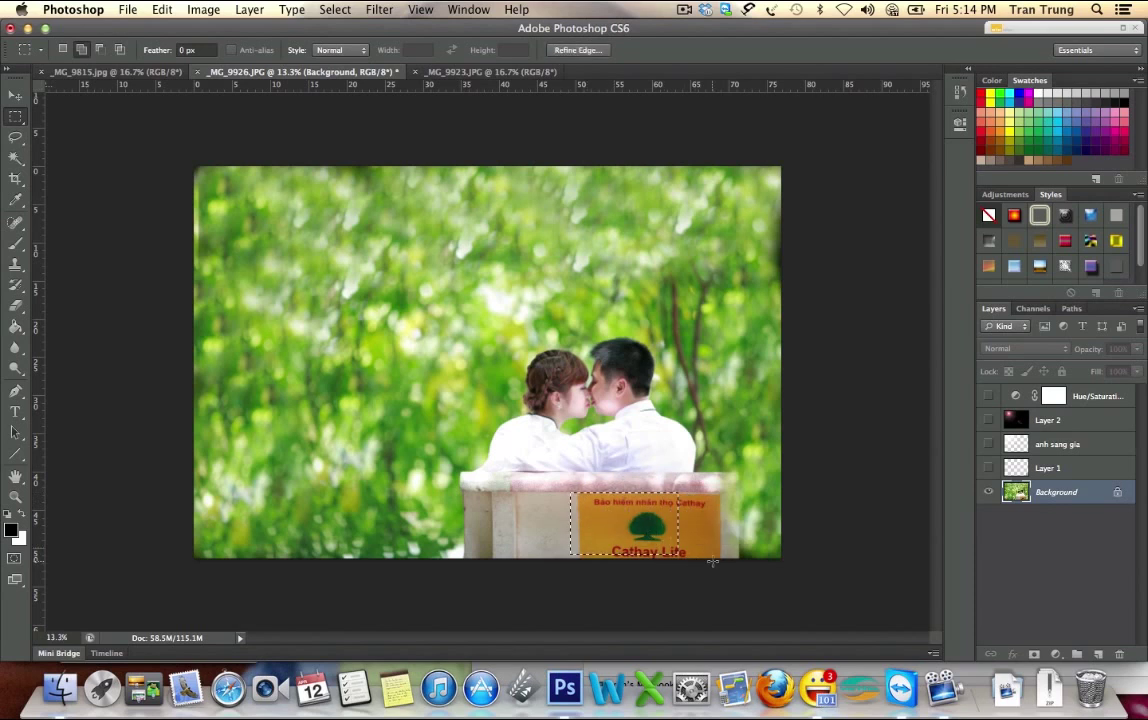
drag(640, 480, 587, 452)
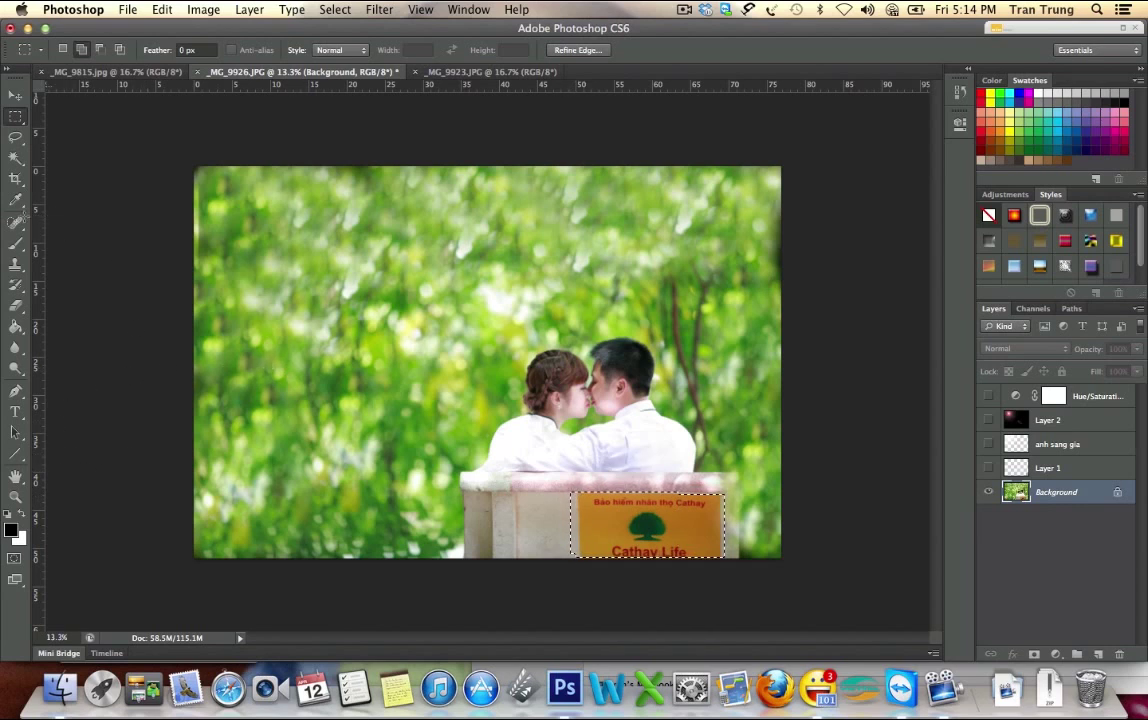
Cover the selected bench sign with plain bench surface using the Clone Stamp tool with a 100 px brush
click(15, 264)
click(15, 264)
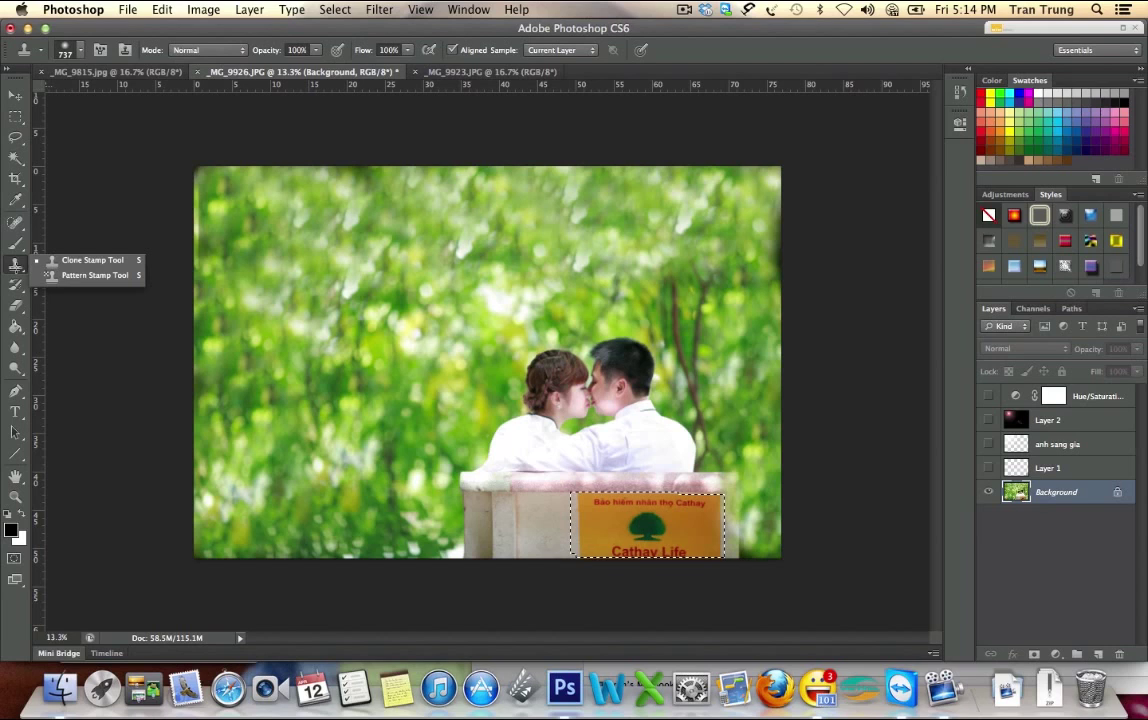
click(60, 261)
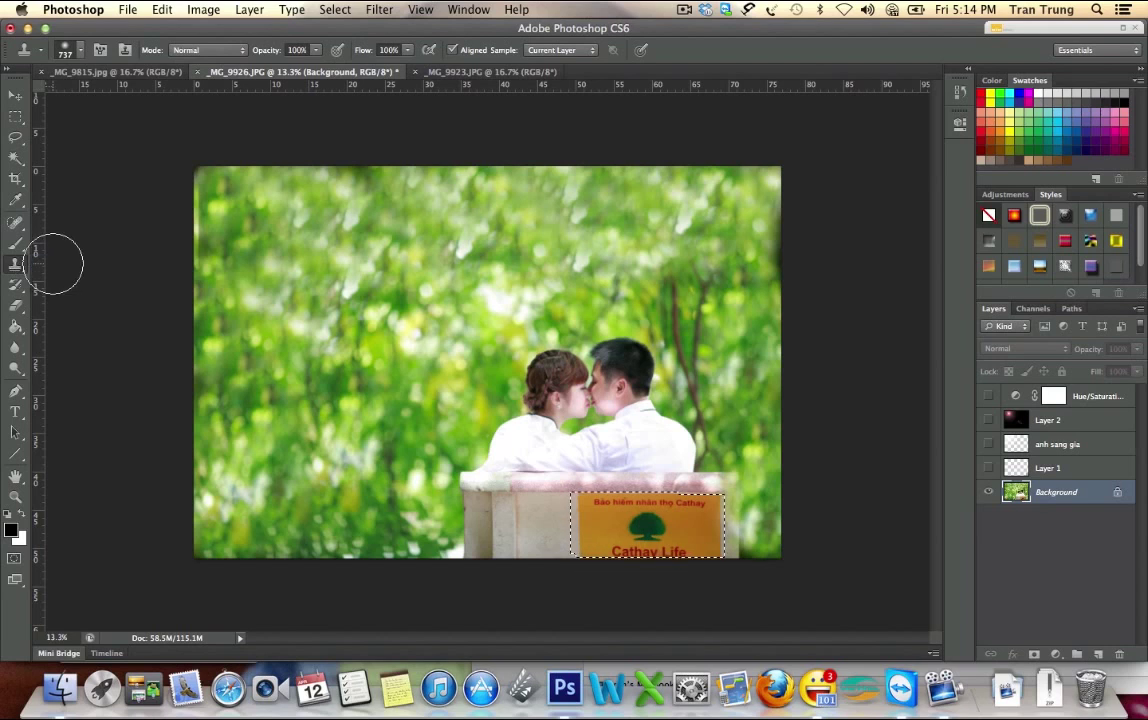
right_click(547, 494)
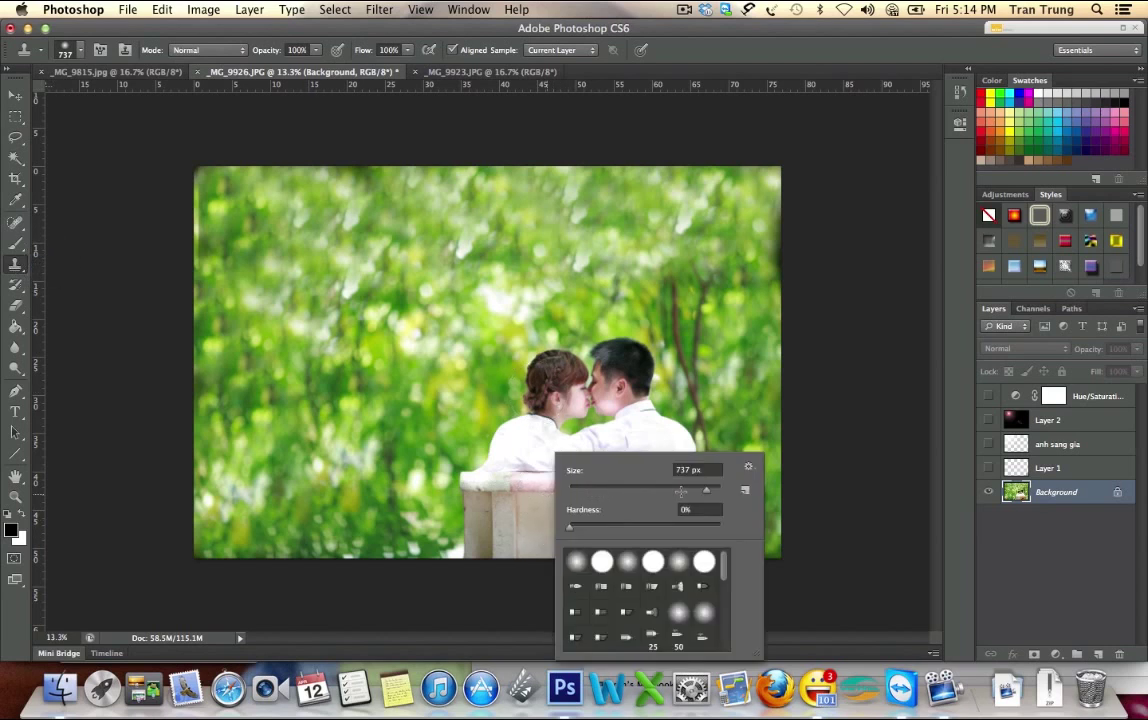
drag(660, 488, 644, 488)
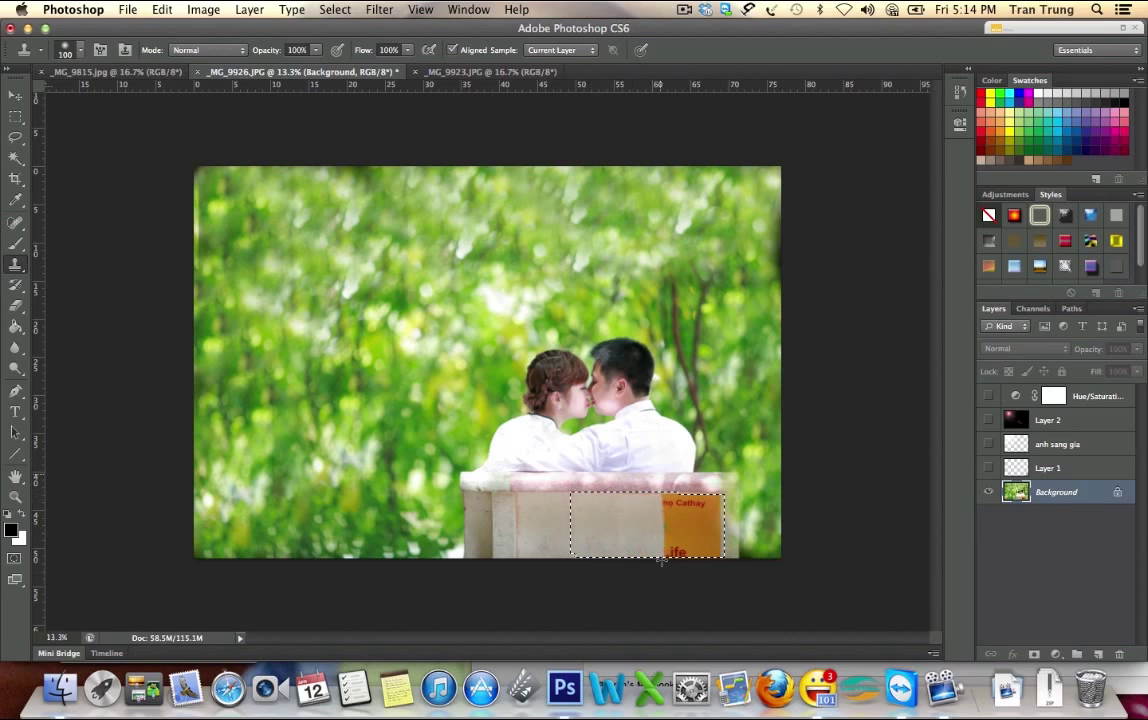
mouse_move(685, 550)
mouse_down()
mouse_move(622, 503)
mouse_move(683, 497)
mouse_up()
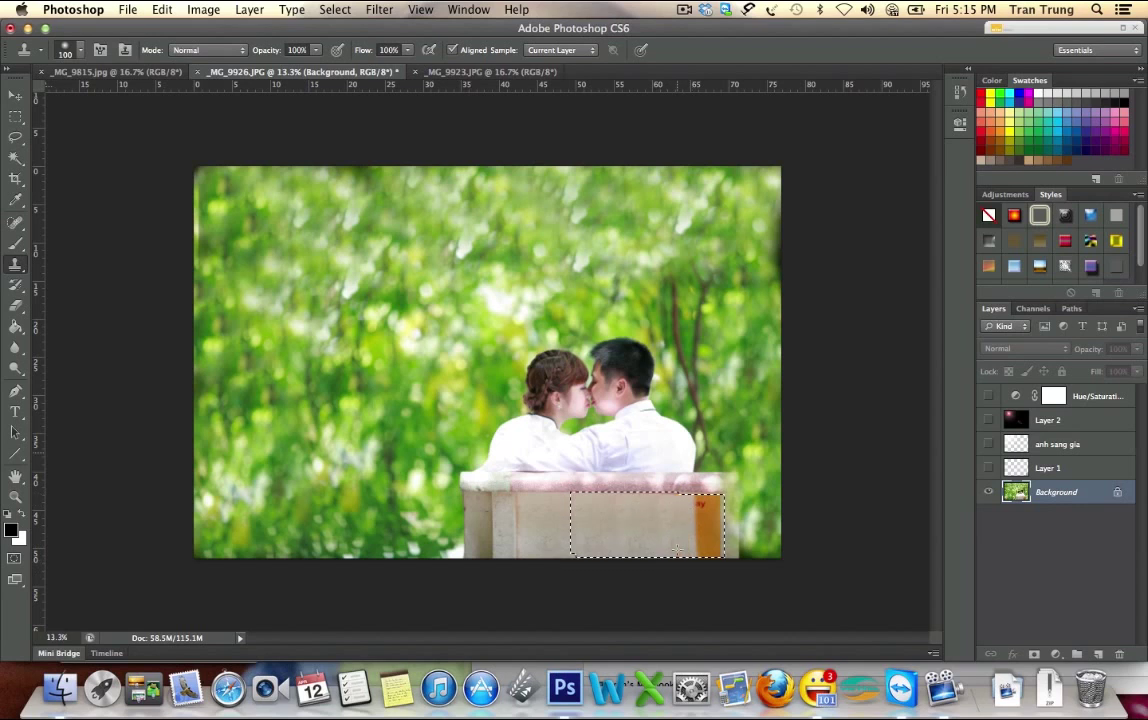
drag(712, 548, 712, 498)
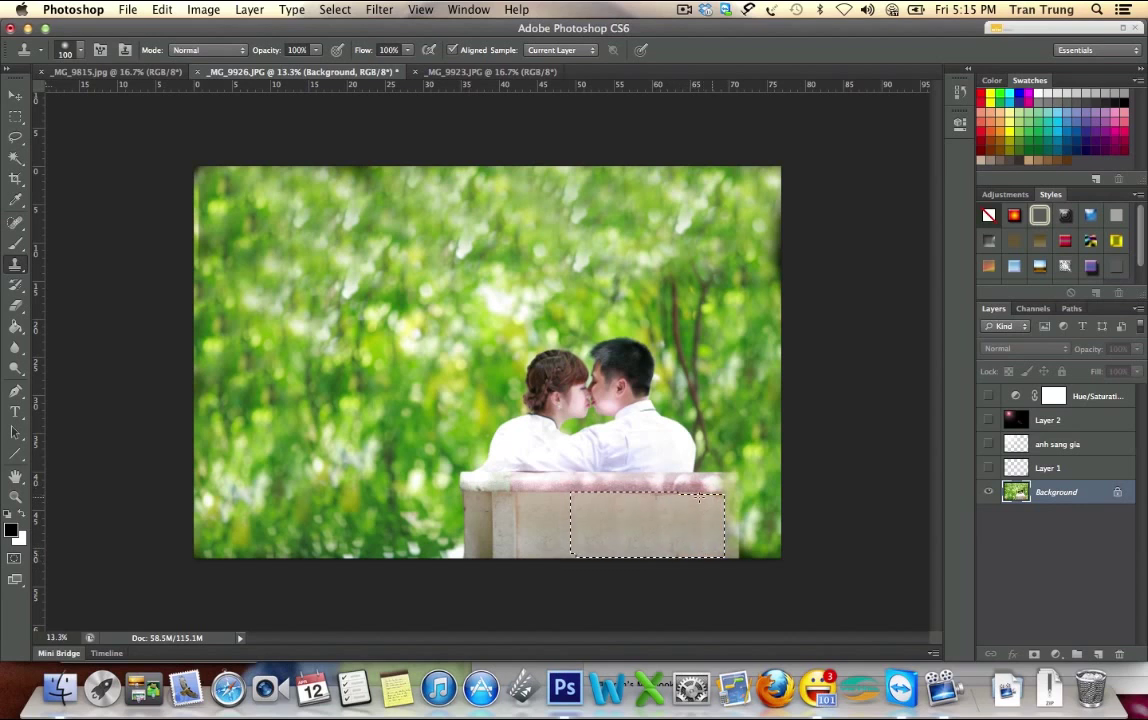
Clear the selection around the sign area and show the four hidden layers above the Background again
click(16, 116)
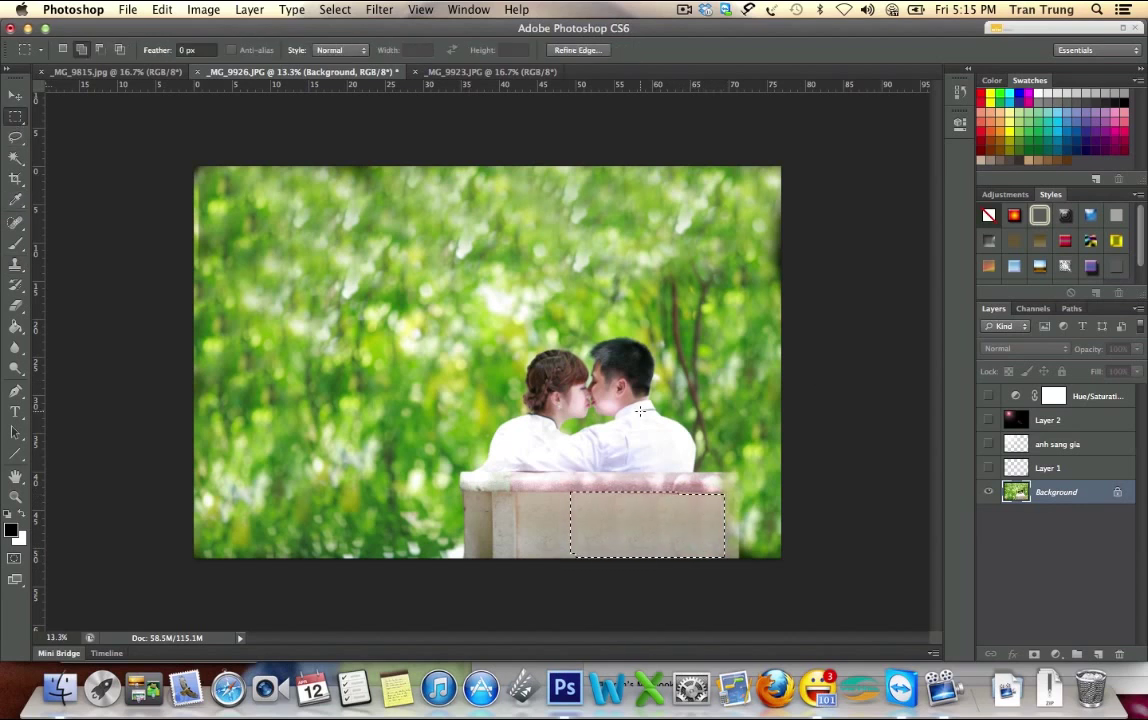
click(640, 410)
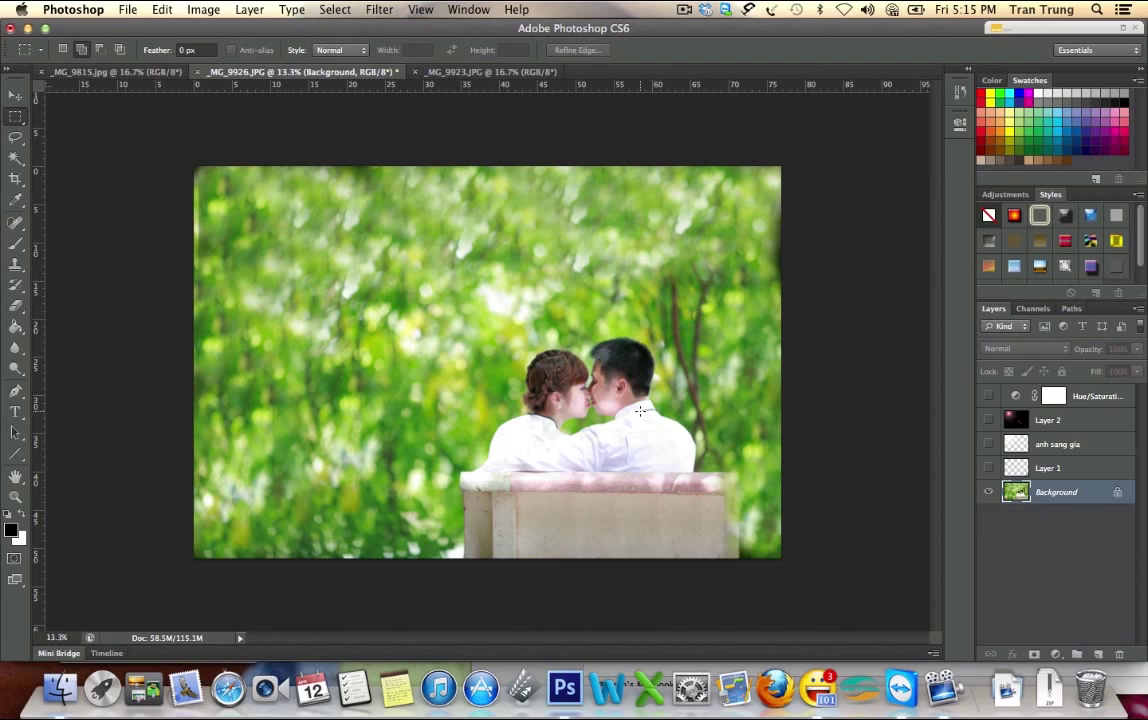
click(335, 9)
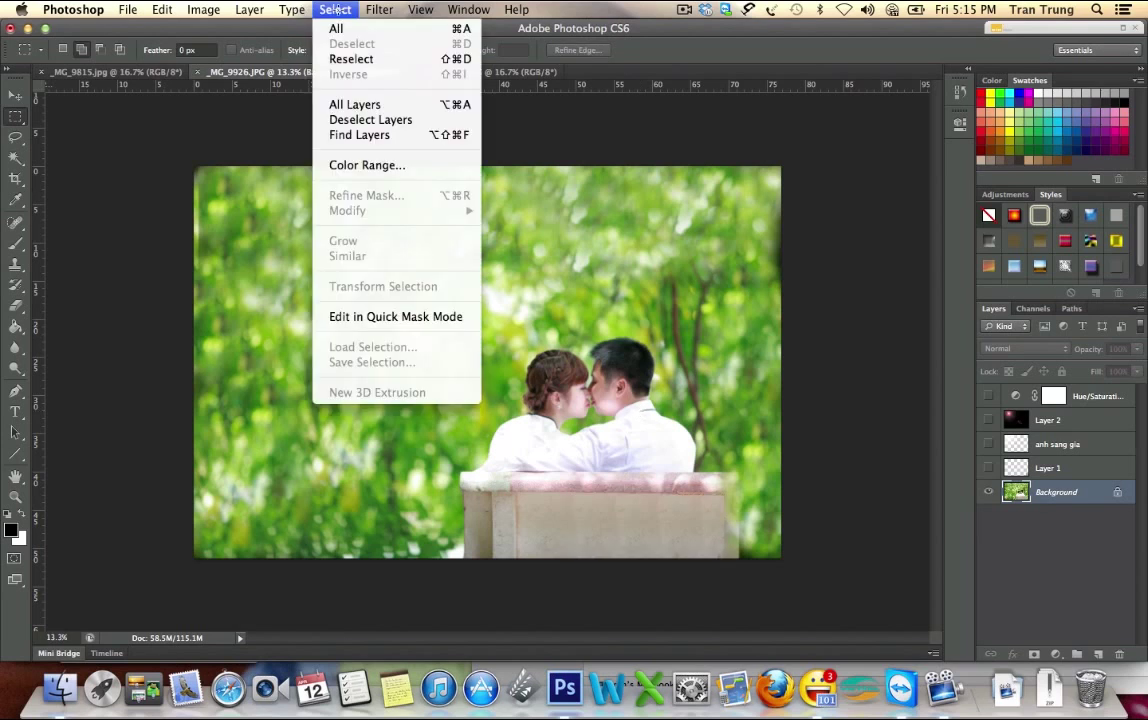
click(352, 59)
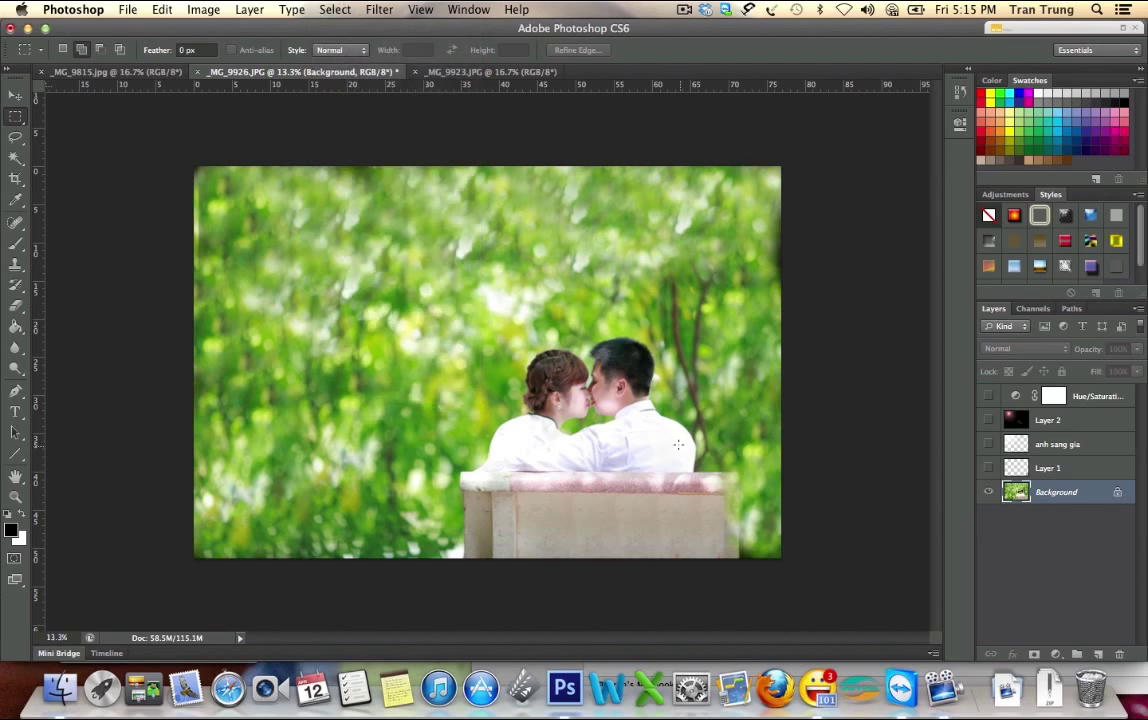
drag(988, 467, 990, 416)
click(988, 395)
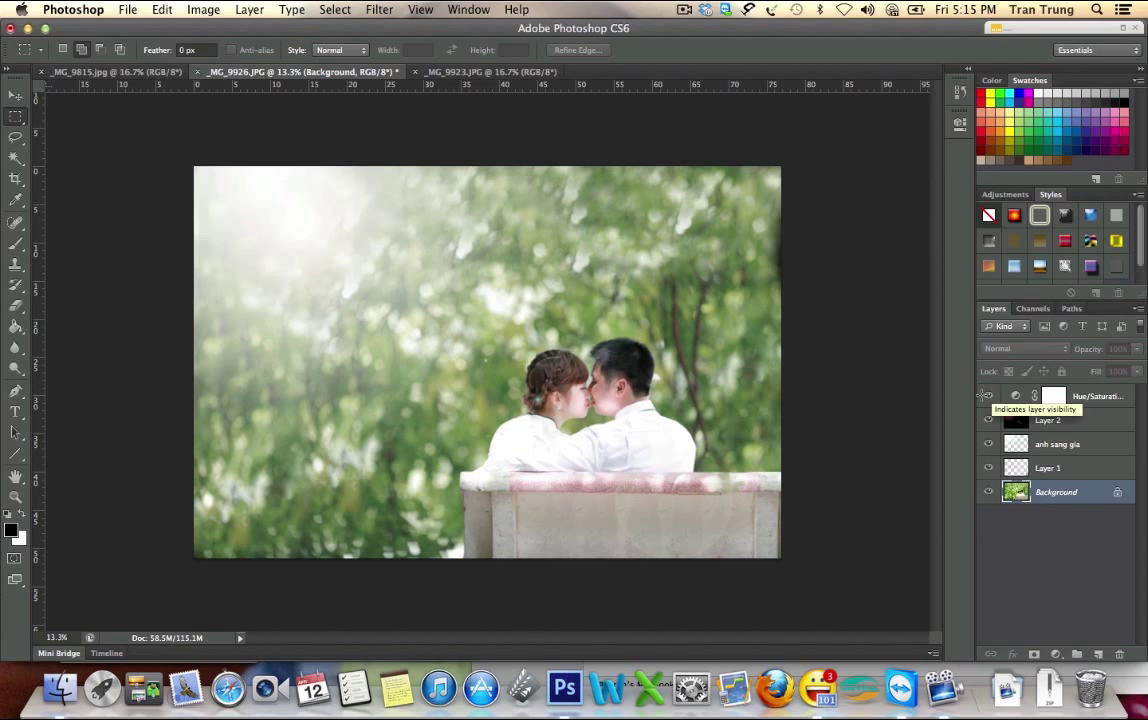
Open the document history and create a new snapshot of the current retouched state
click(468, 9)
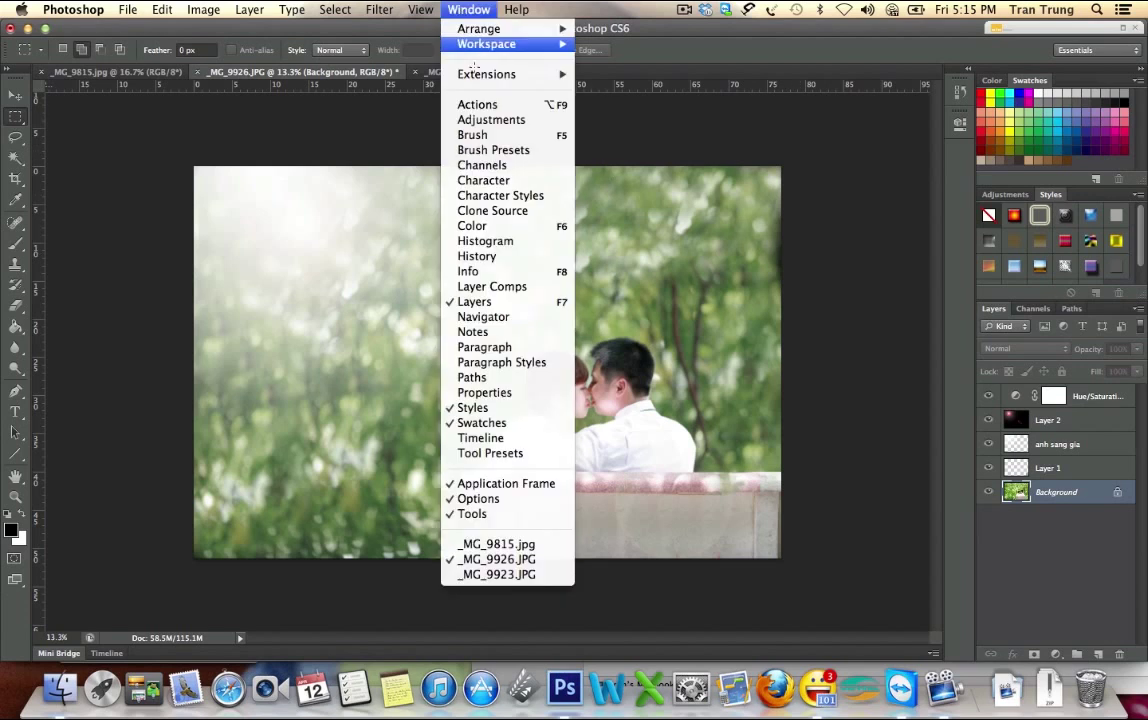
click(477, 254)
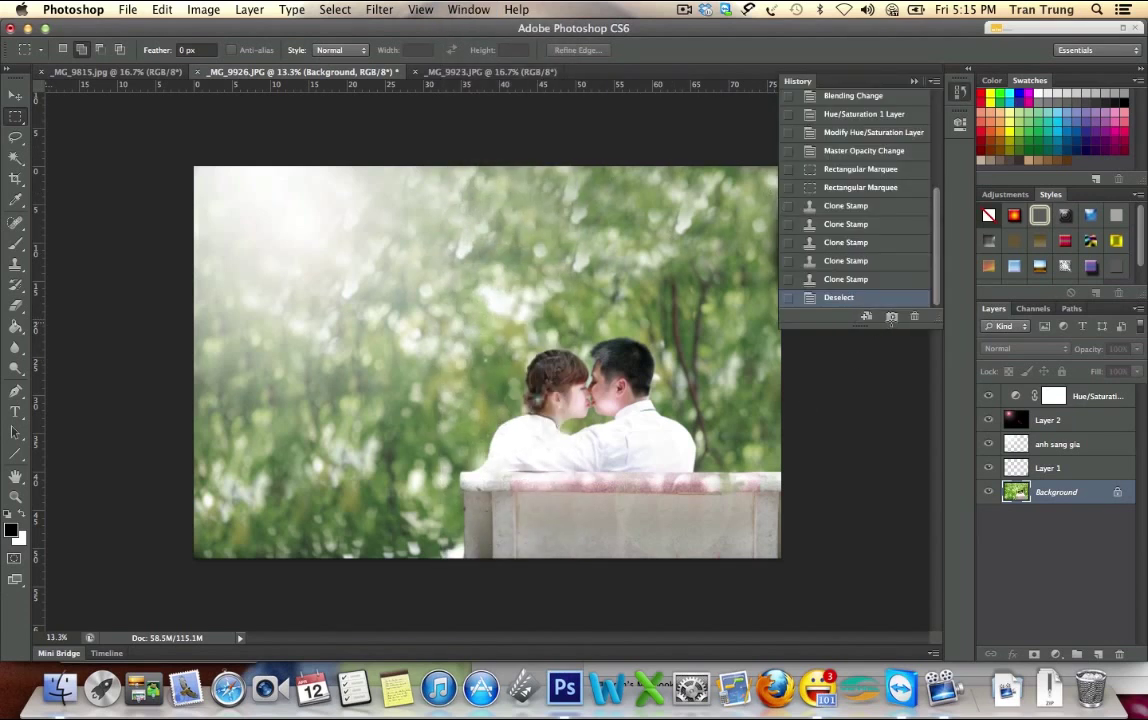
click(891, 316)
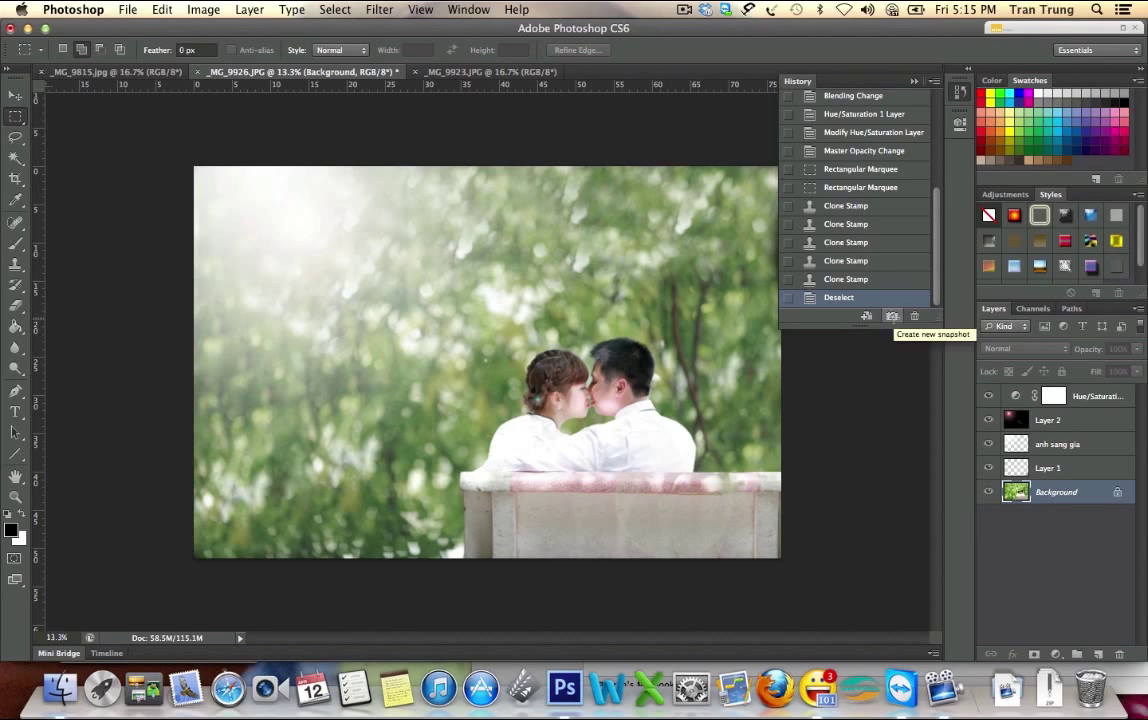
Compare the original _MG_9926.JPG state with the retouched Snapshot 1, ending on Snapshot 1
scroll(845, 130, up, 5)
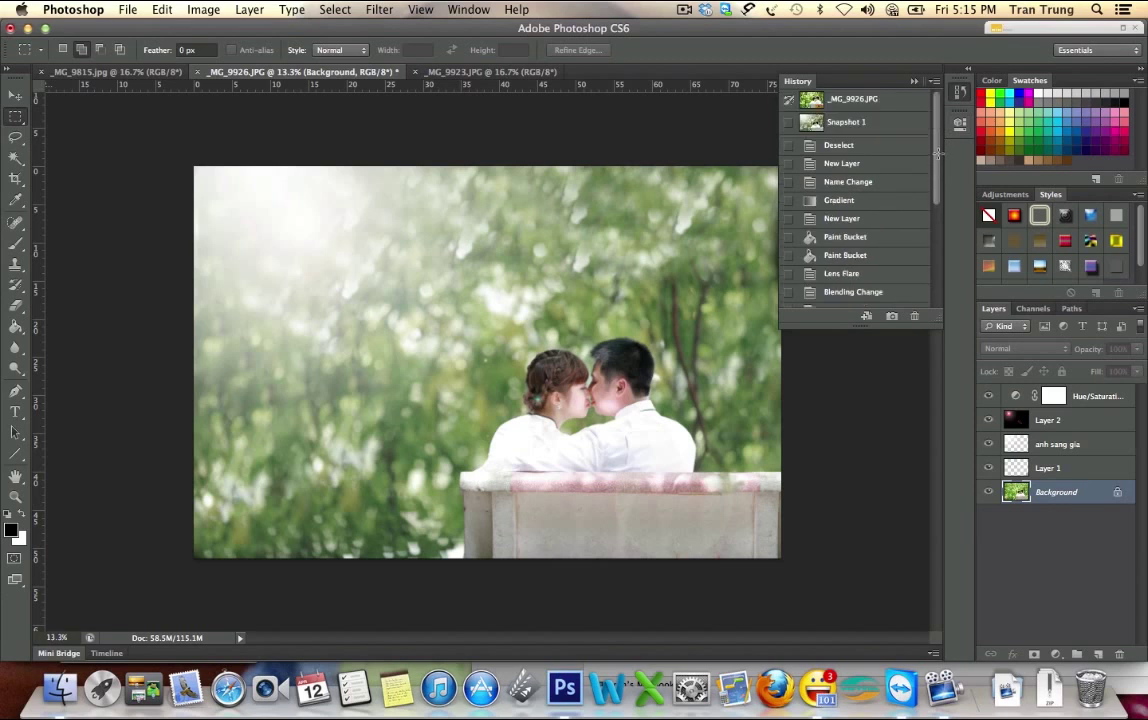
click(847, 99)
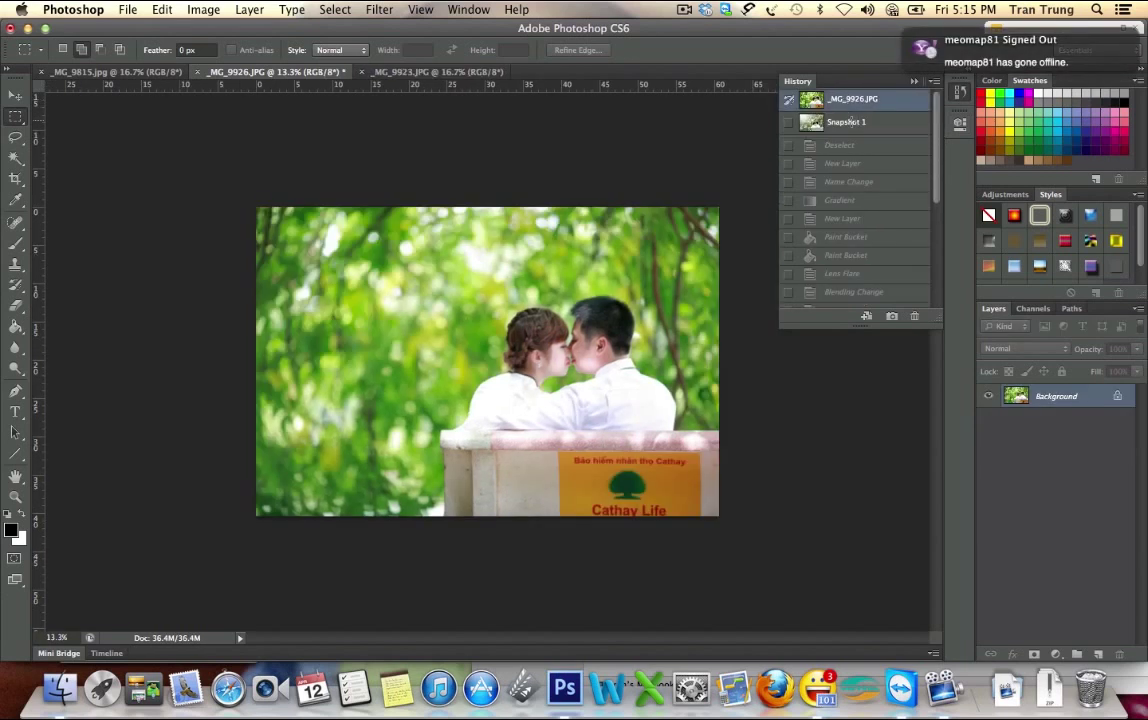
click(847, 121)
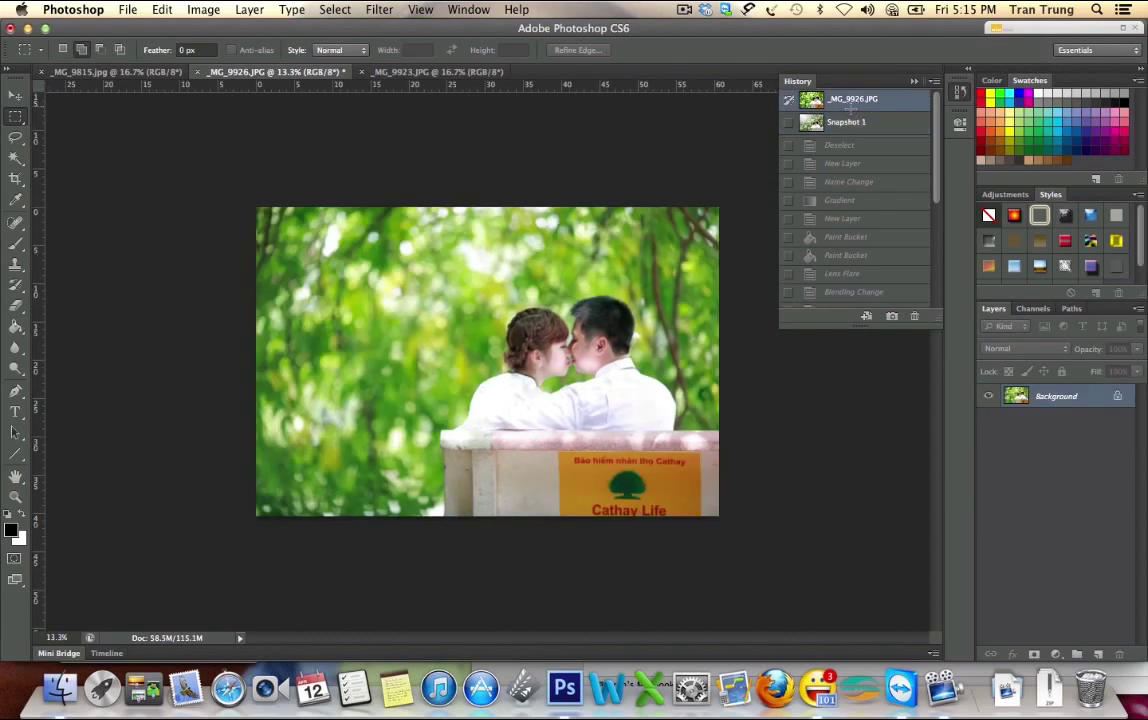
key(super+z)
click(847, 120)
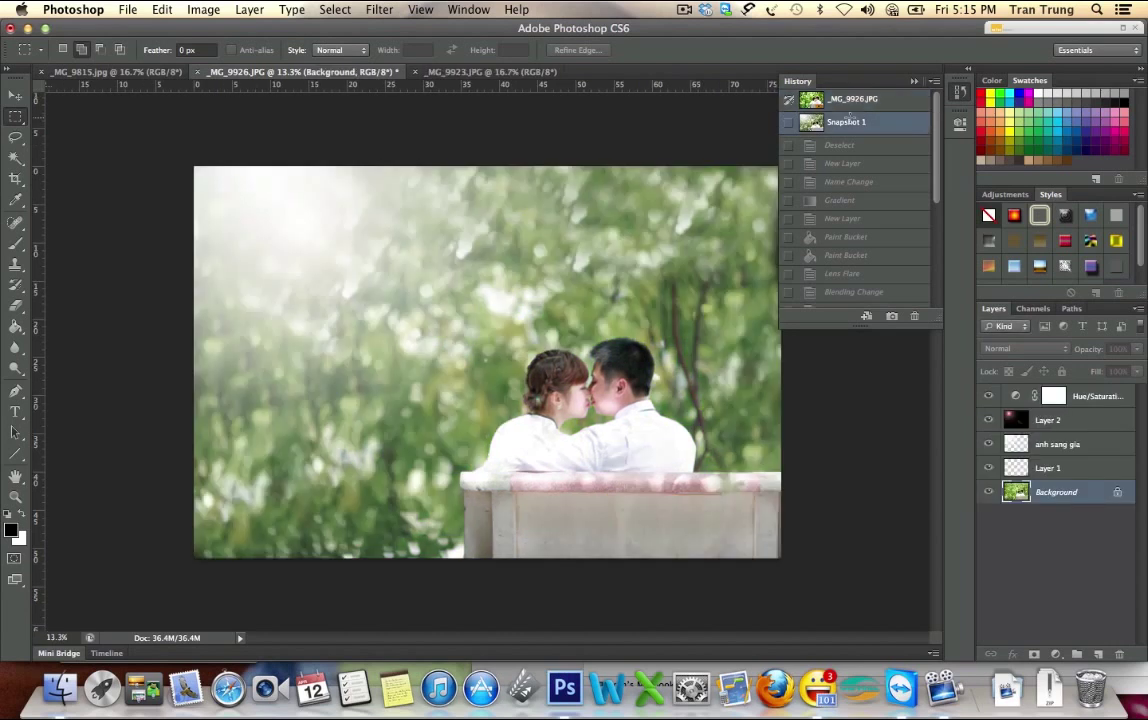